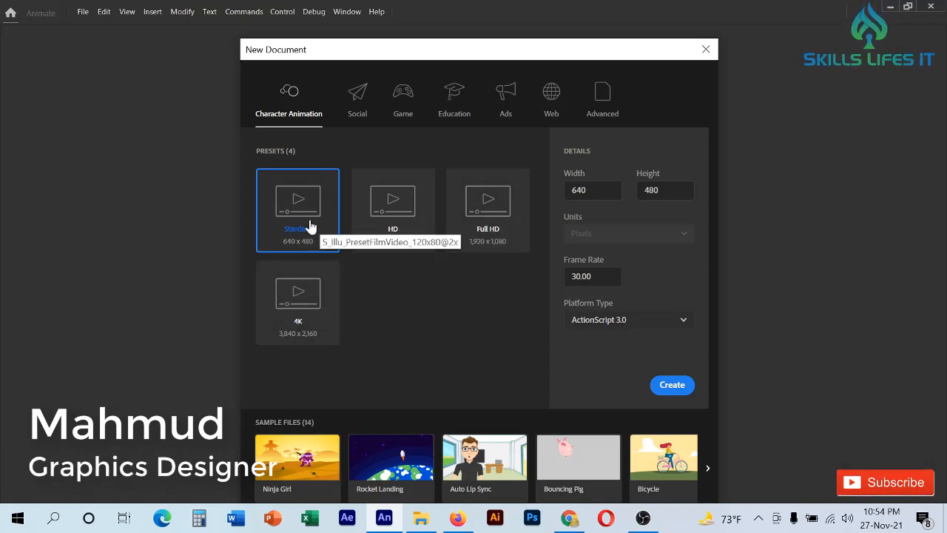
# Step: Review the new-document presets offered for Social, Game, Education, Ads, Web and Advanced projects
pyautogui.click(358, 107)
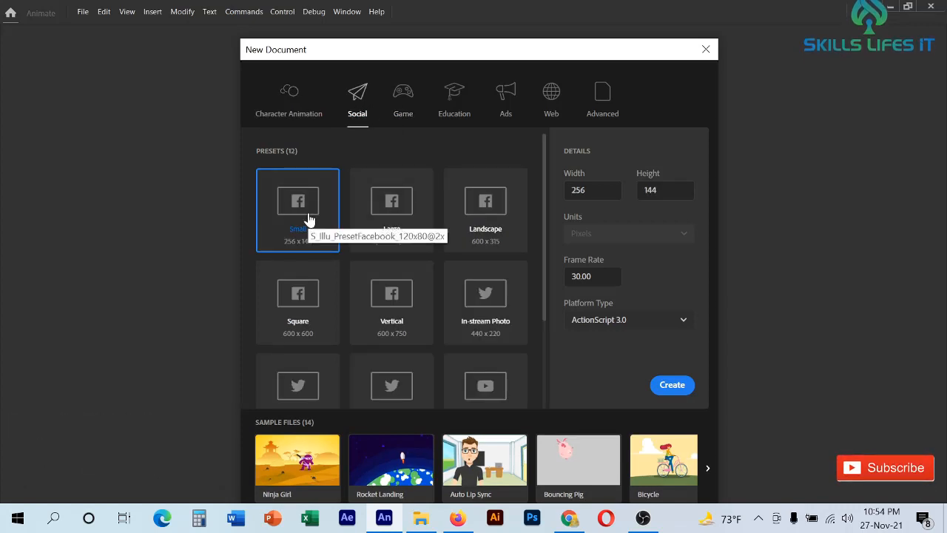
pyautogui.scroll(-2, 426, 219)
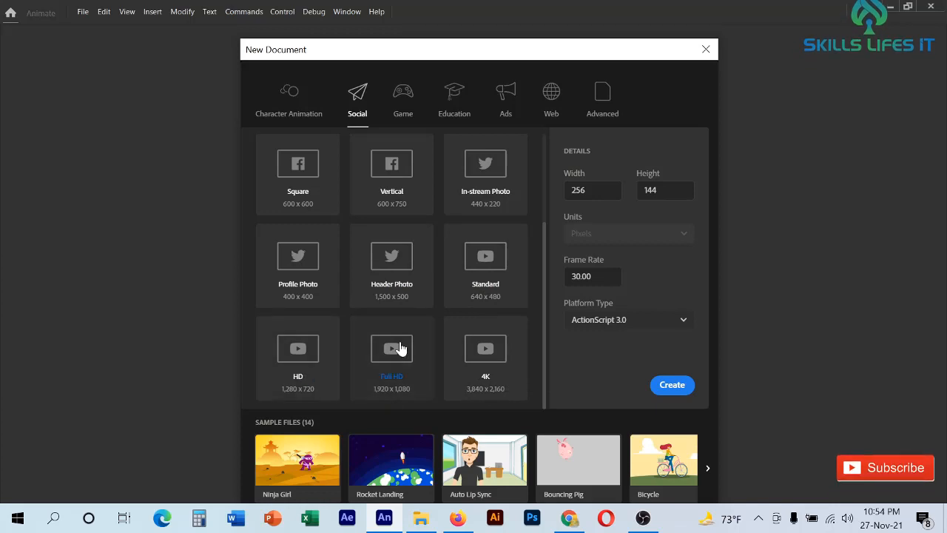
pyautogui.click(291, 355)
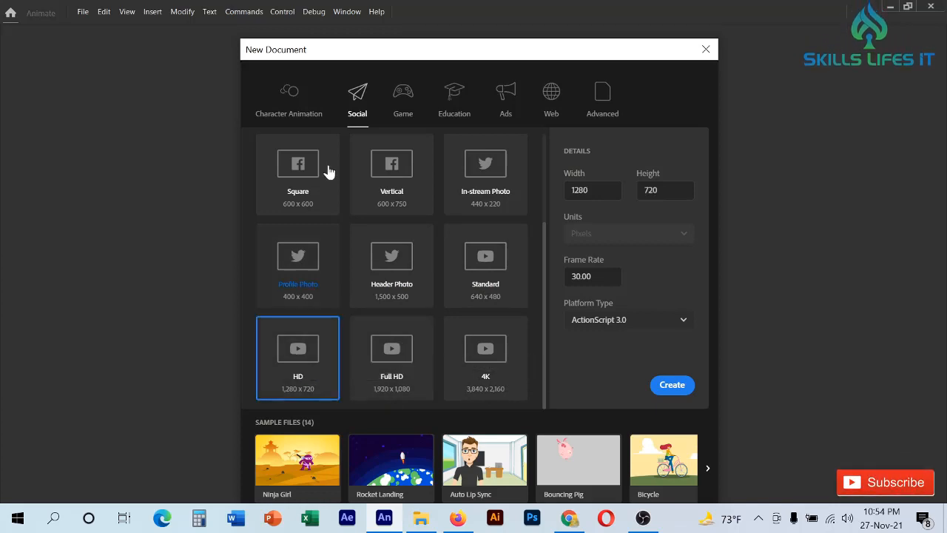
pyautogui.click(408, 104)
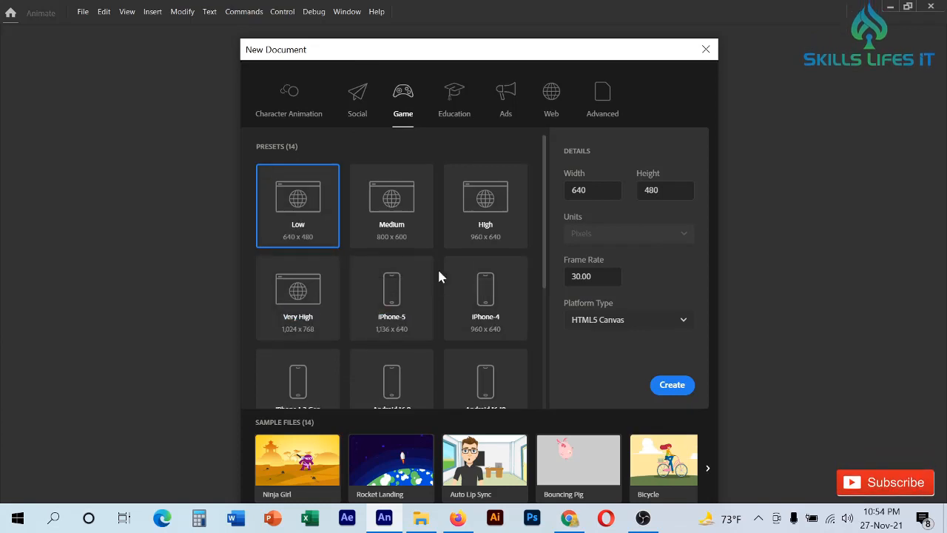
pyautogui.scroll(-2, 438, 268)
pyautogui.scroll(-1, 436, 274)
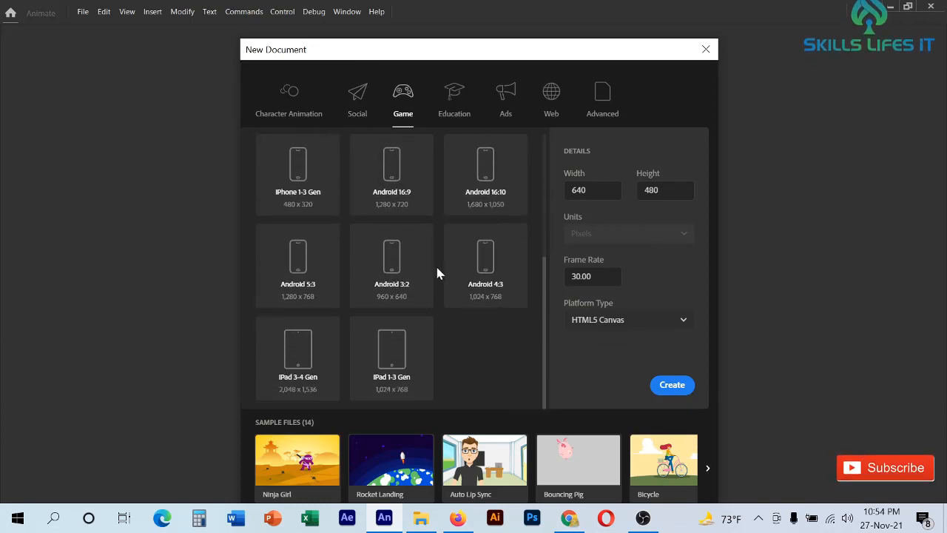
pyautogui.scroll(3, 436, 274)
pyautogui.click(448, 109)
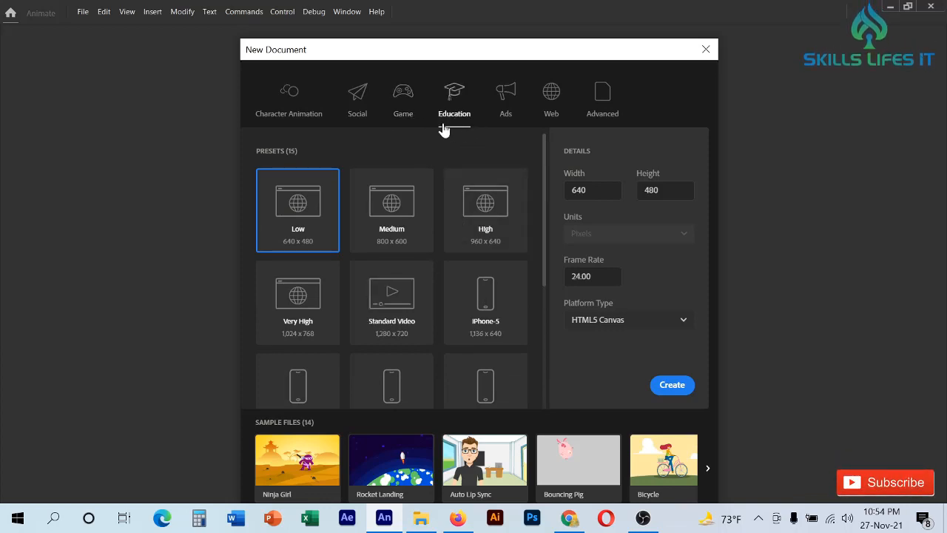
pyautogui.click(510, 116)
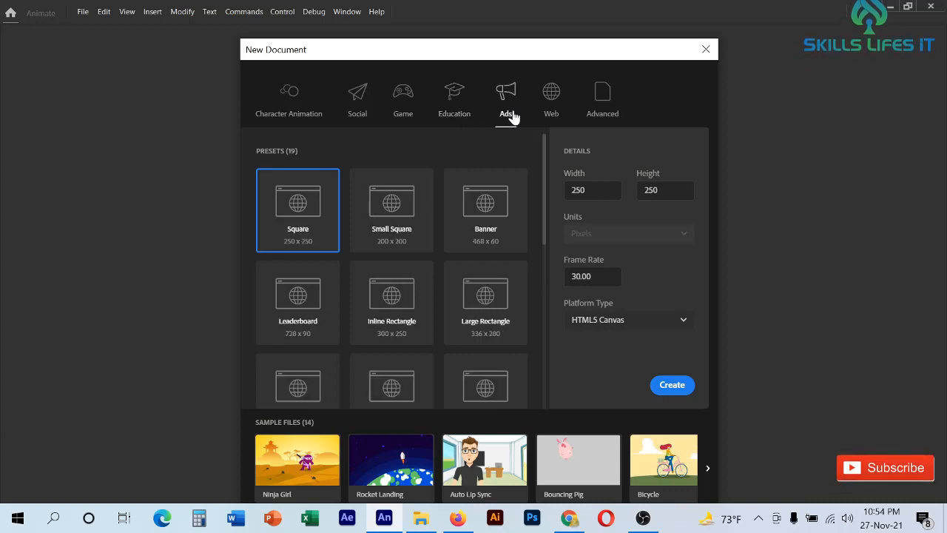
pyautogui.click(455, 106)
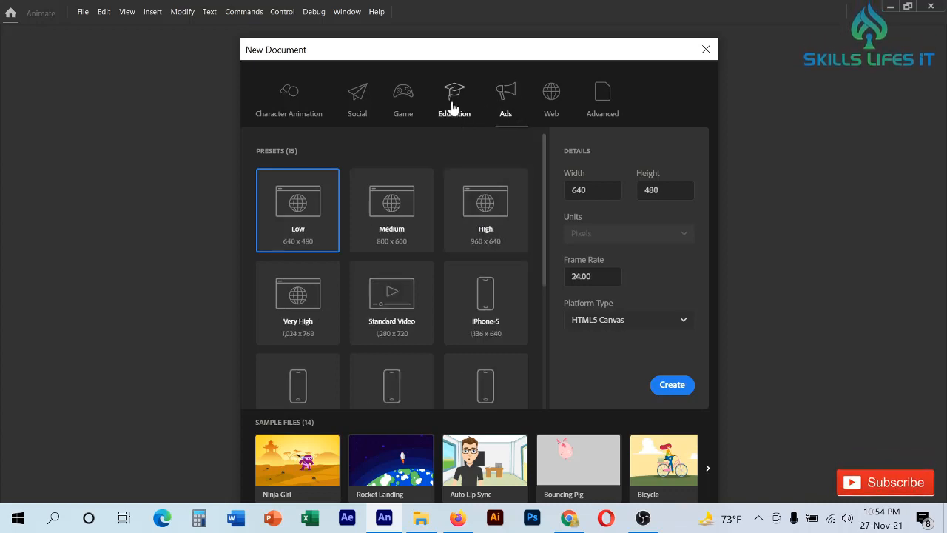
pyautogui.click(358, 108)
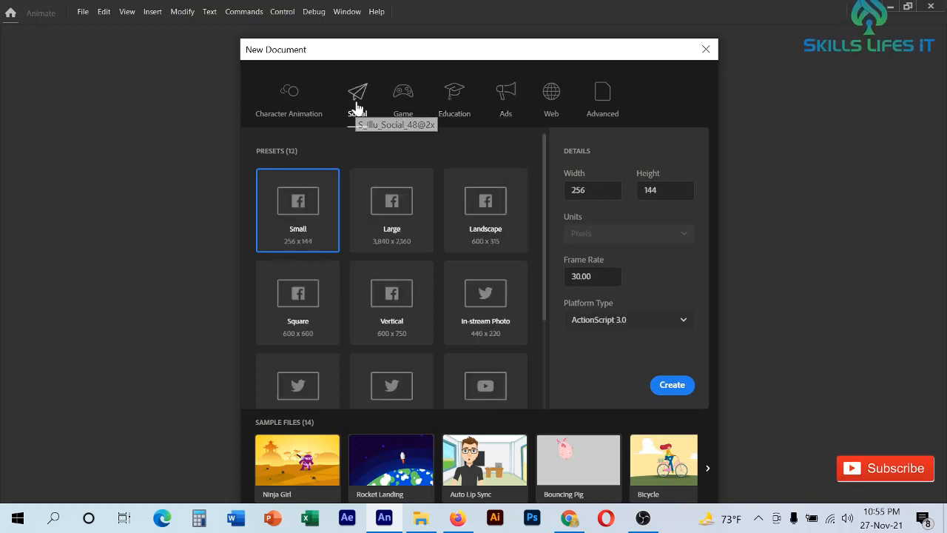
pyautogui.click(505, 107)
pyautogui.scroll(-5, 485, 244)
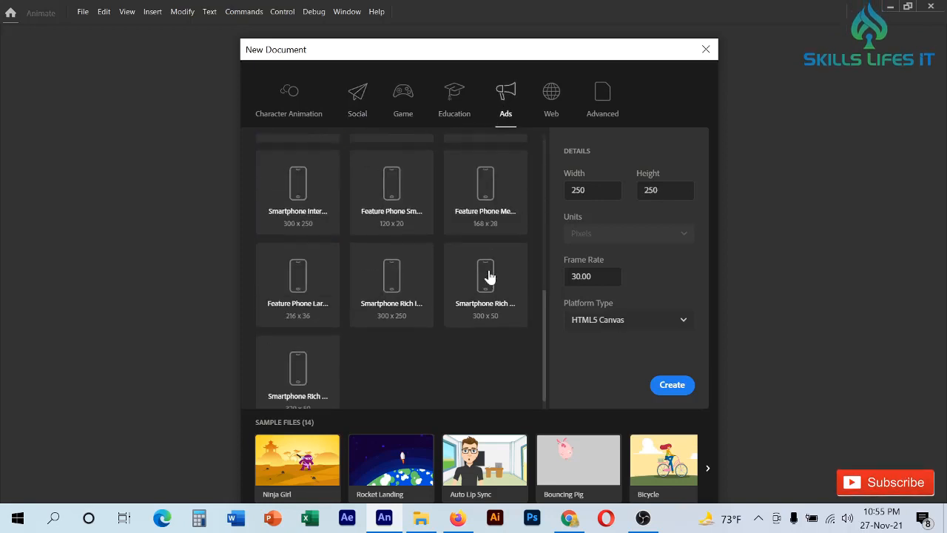
pyautogui.click(556, 108)
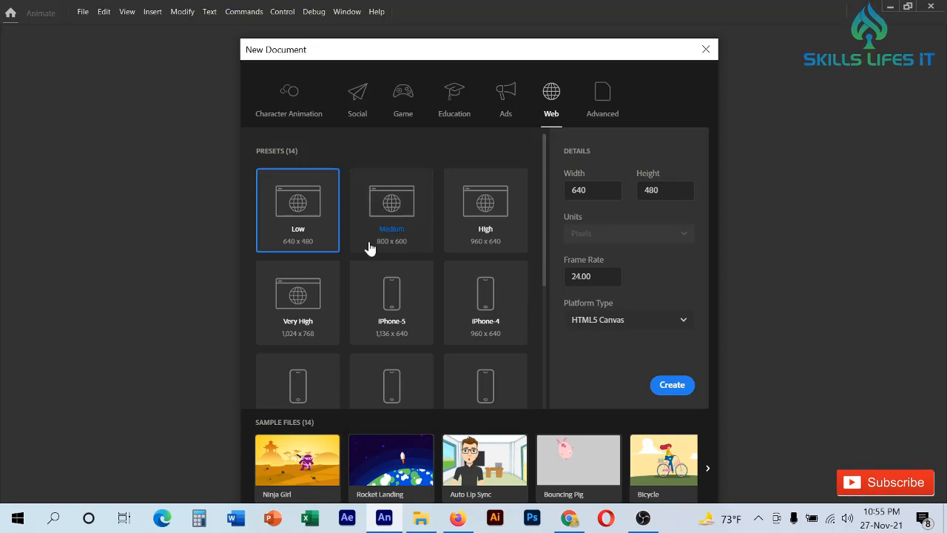
pyautogui.click(606, 112)
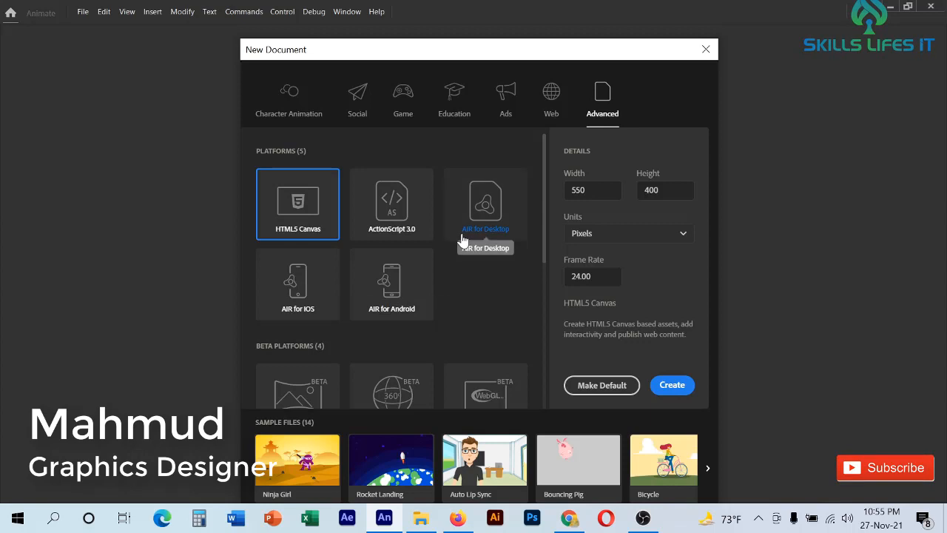
# Step: Create a new document from the Social category's Full HD preset, 1920 x 1080, with ActionScript 3.0 as the platform type
pyautogui.click(357, 115)
pyautogui.scroll(-2, 463, 251)
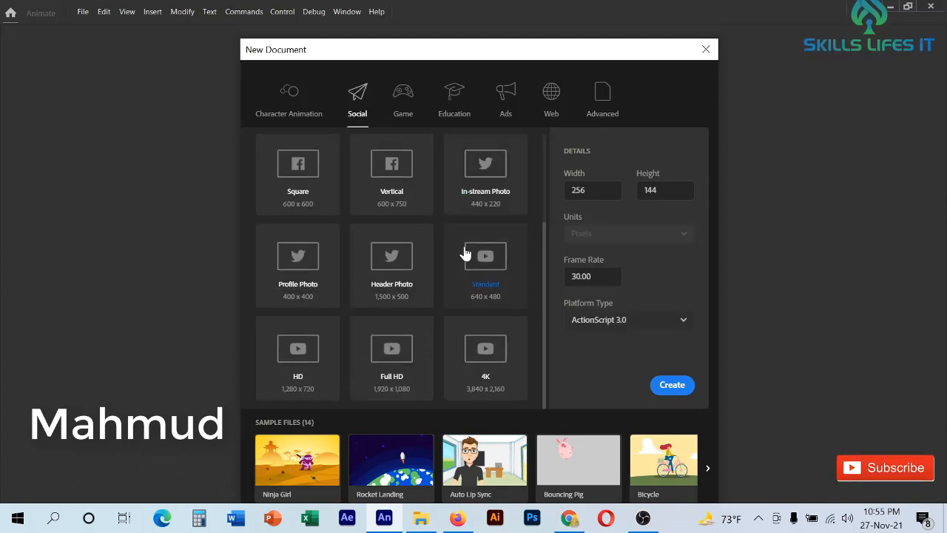
pyautogui.click(310, 380)
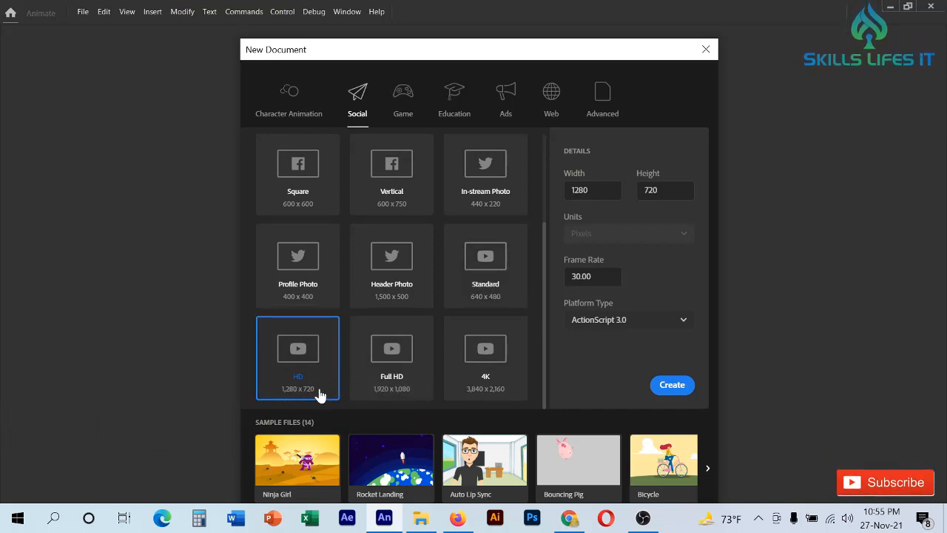
pyautogui.click(389, 374)
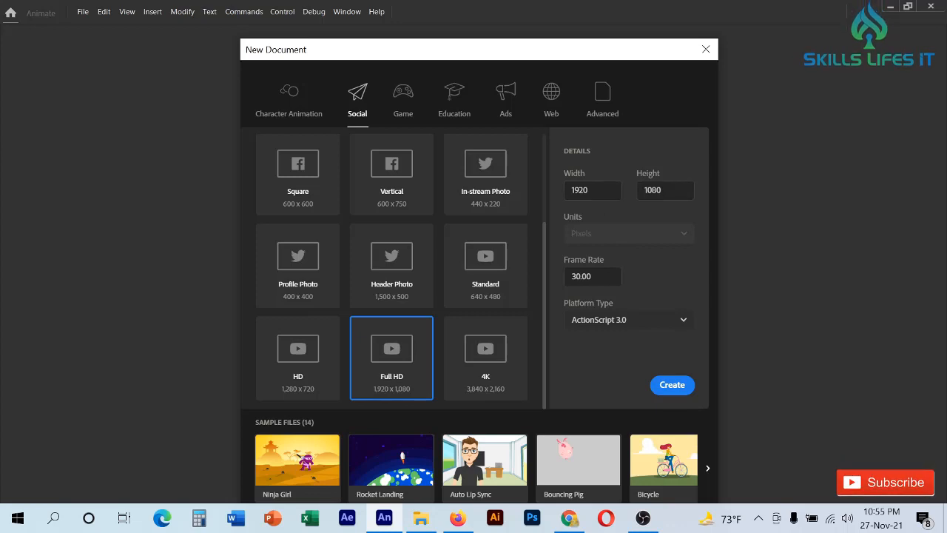
pyautogui.click(648, 322)
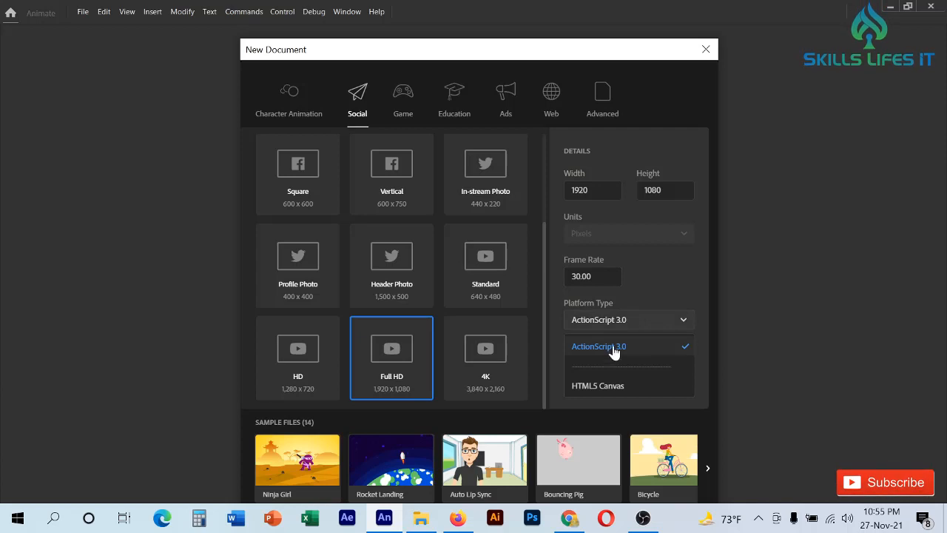
pyautogui.click(639, 288)
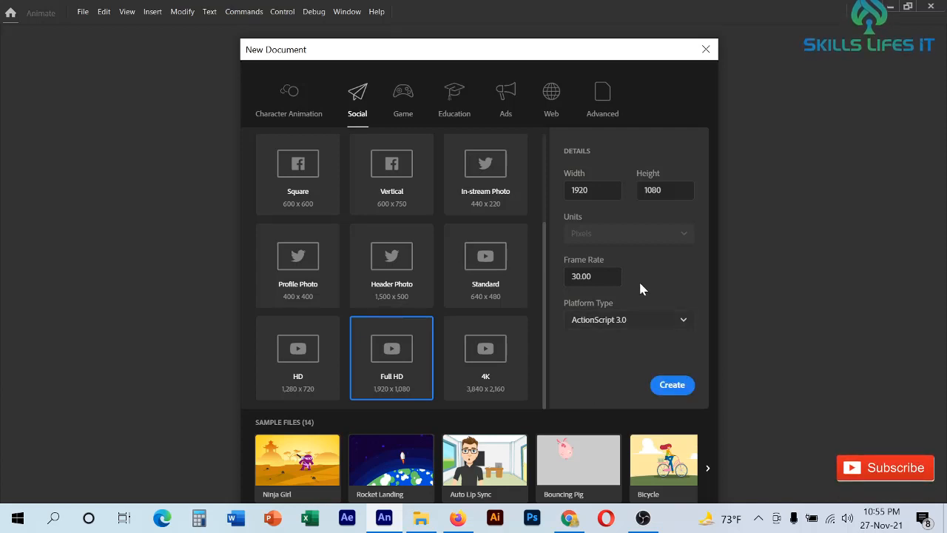
pyautogui.click(624, 326)
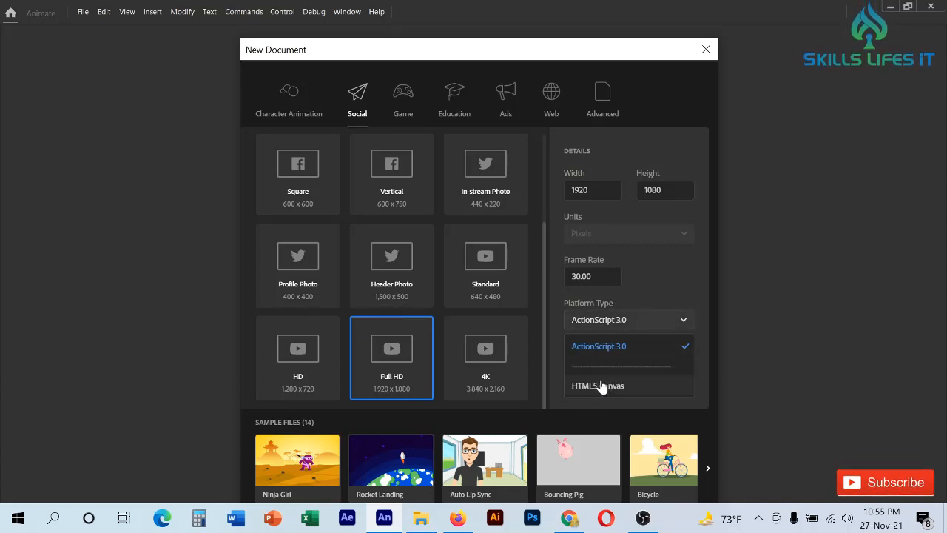
pyautogui.click(640, 322)
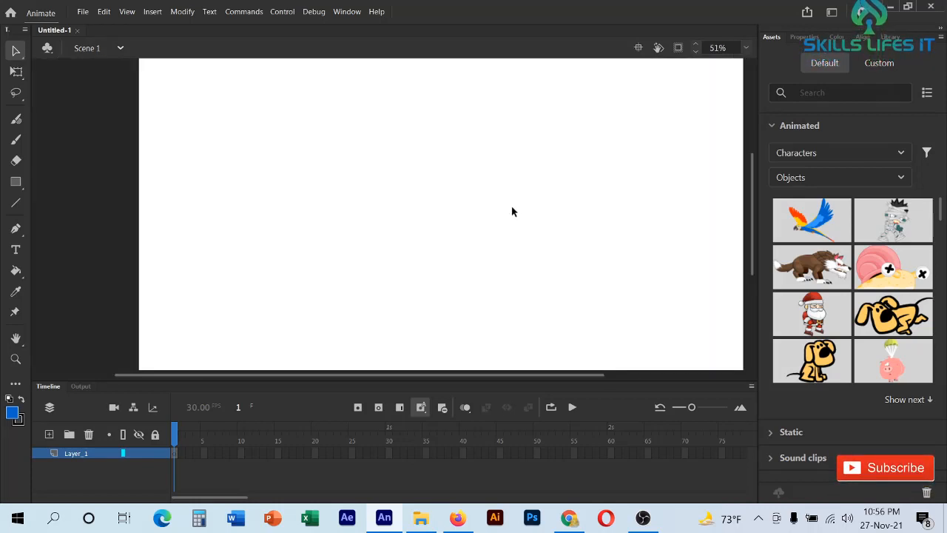
# Step: Bring the whole stage into view at 41% and select frames 5 to 13 of Layer_1 in the timeline
pyautogui.scroll(1, 736, 252)
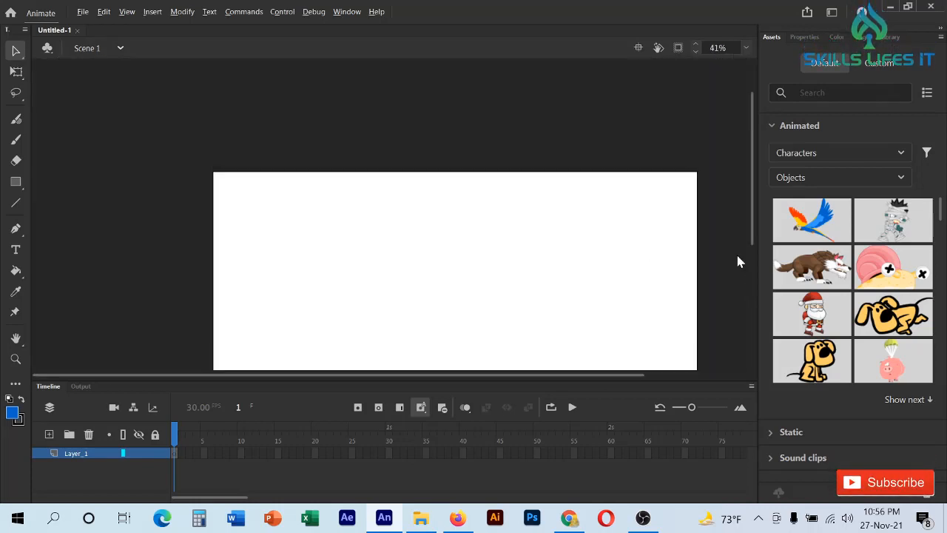
pyautogui.press('alt')
pyautogui.scroll(-1, 475, 217)
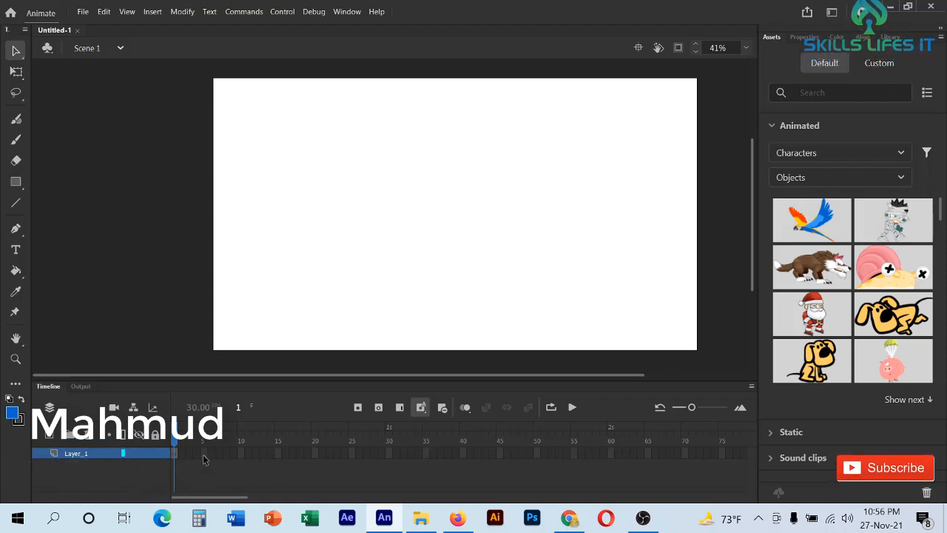
pyautogui.moveTo(204, 460); pyautogui.dragTo(262, 460)
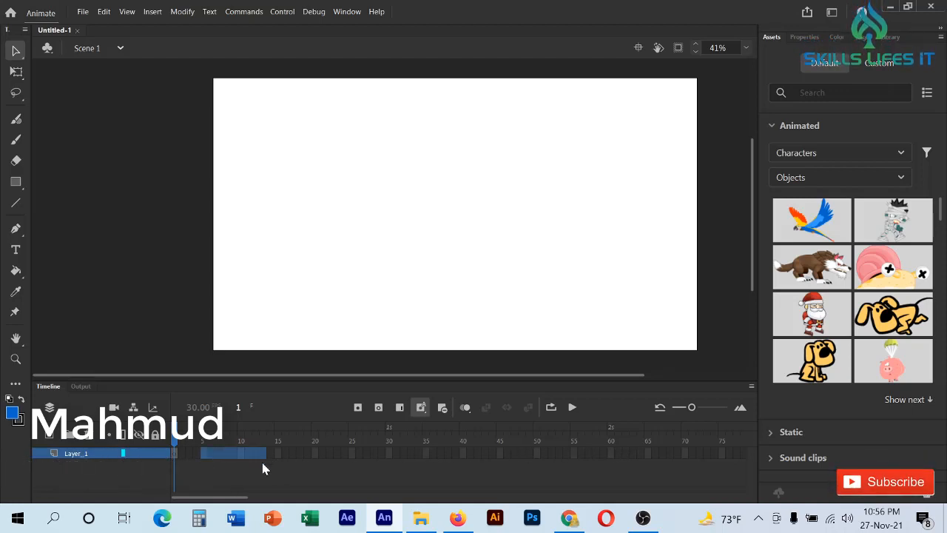
# Step: Examine the Selection, Free Transform, Lasso and Text tools, and activate the Pen tool
pyautogui.click(13, 55)
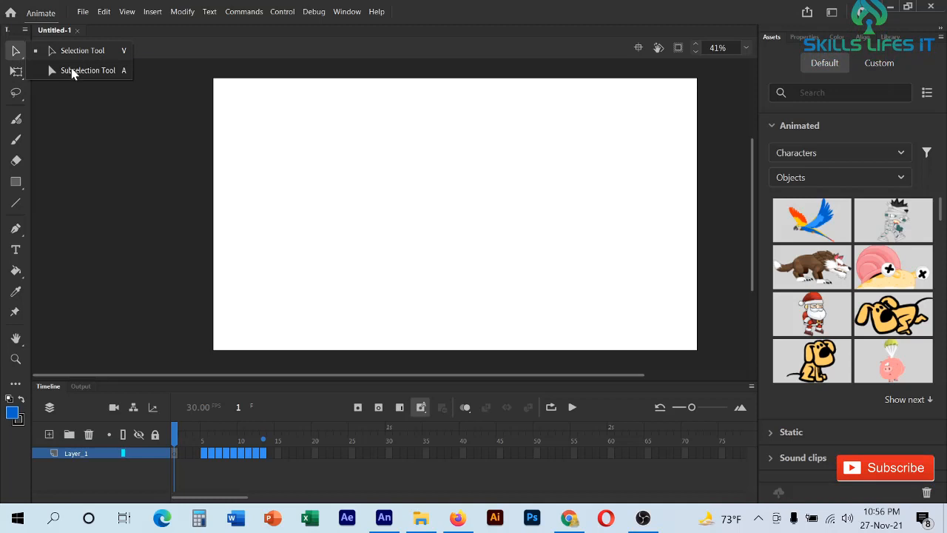
pyautogui.click(16, 70)
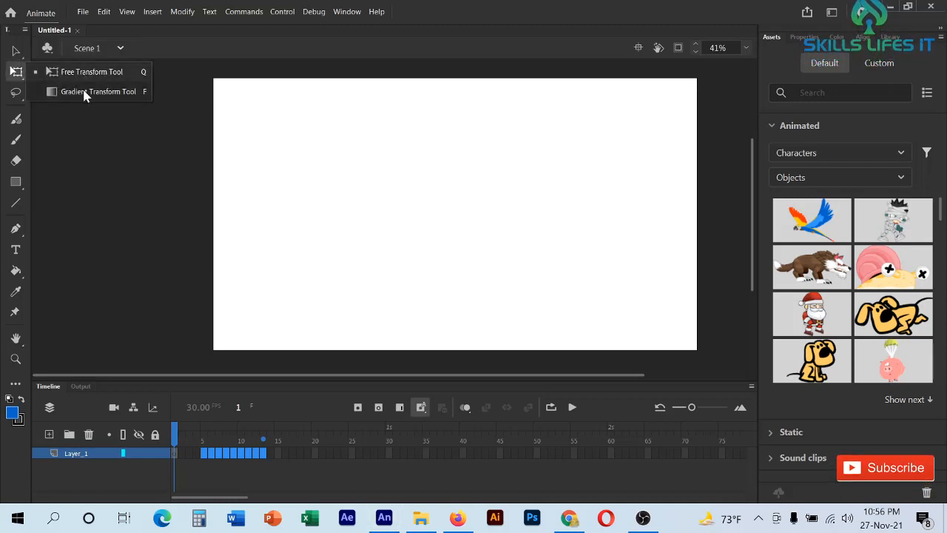
pyautogui.click(15, 93)
pyautogui.click(14, 94)
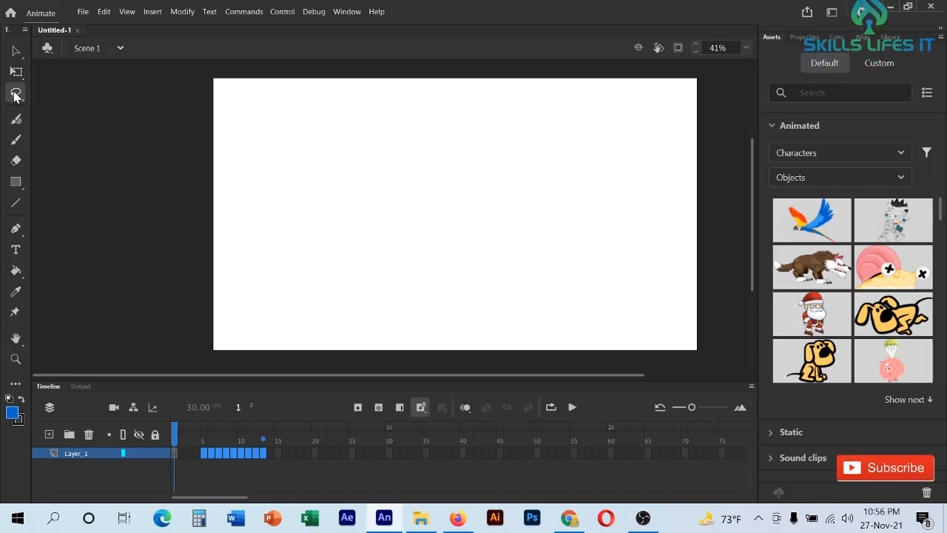
pyautogui.click(15, 254)
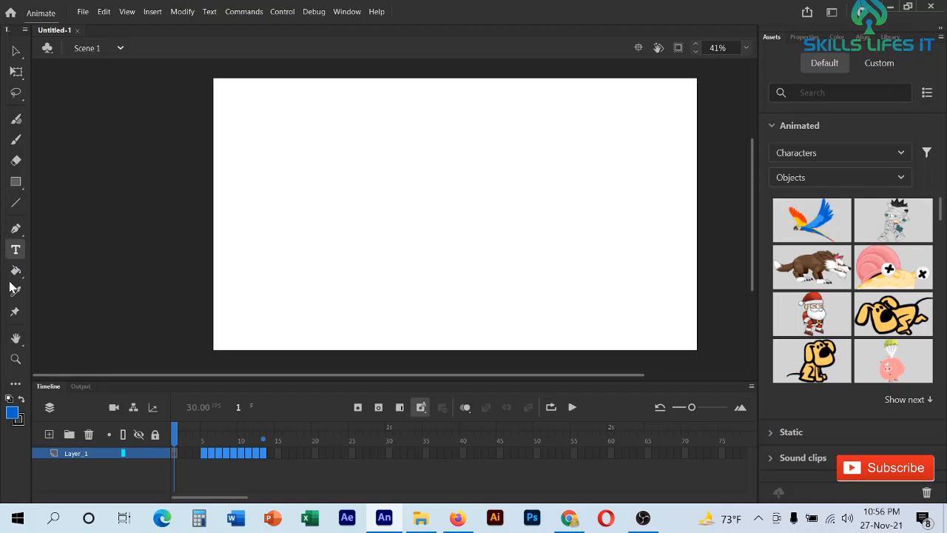
pyautogui.click(16, 228)
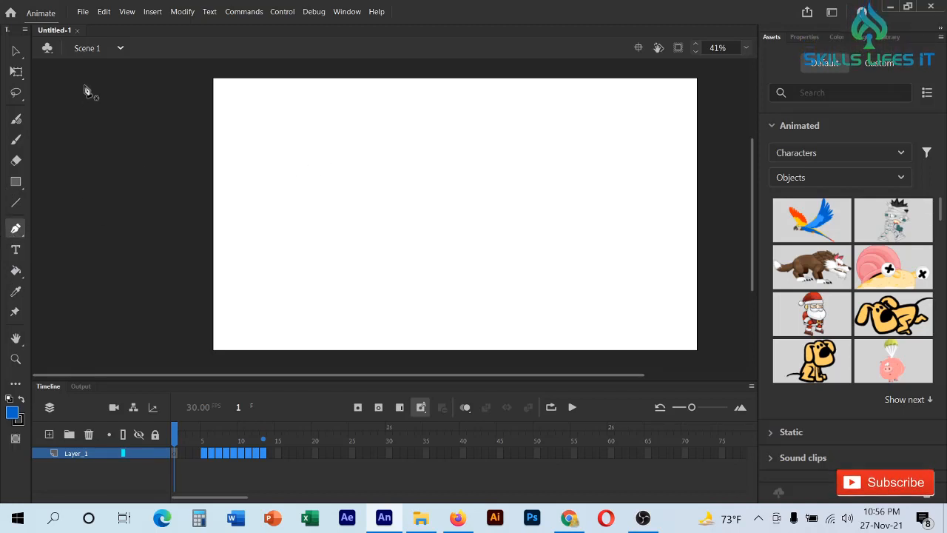
pyautogui.click(85, 13)
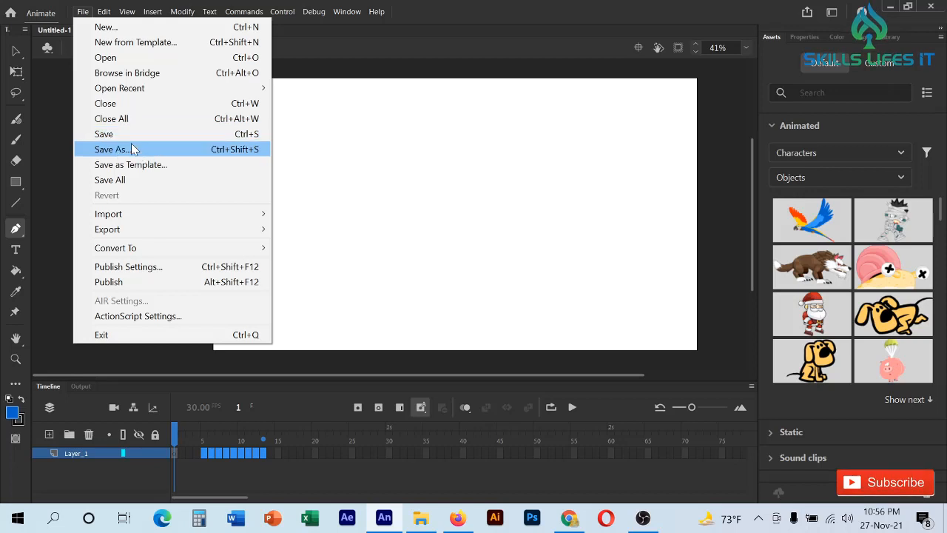
pyautogui.moveTo(116, 9)
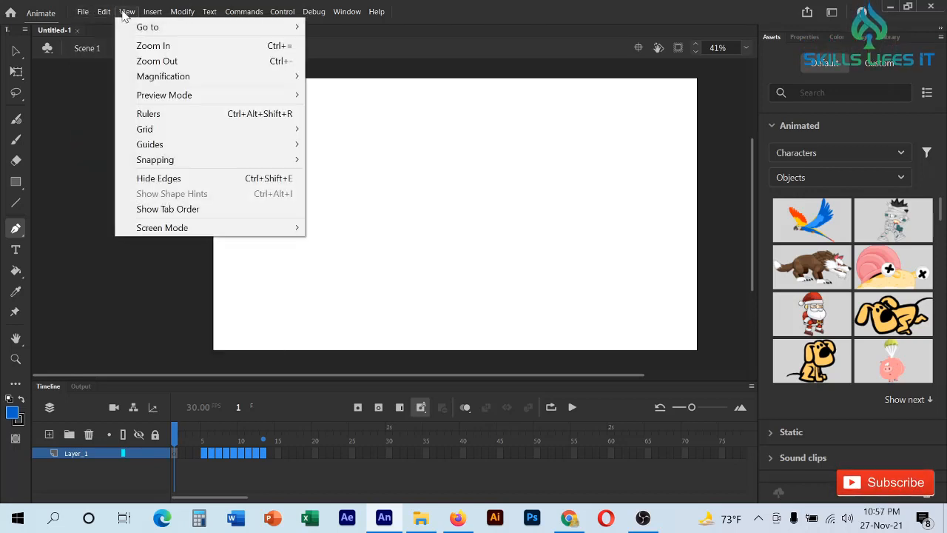
pyautogui.moveTo(250, 12)
pyautogui.moveTo(284, 14)
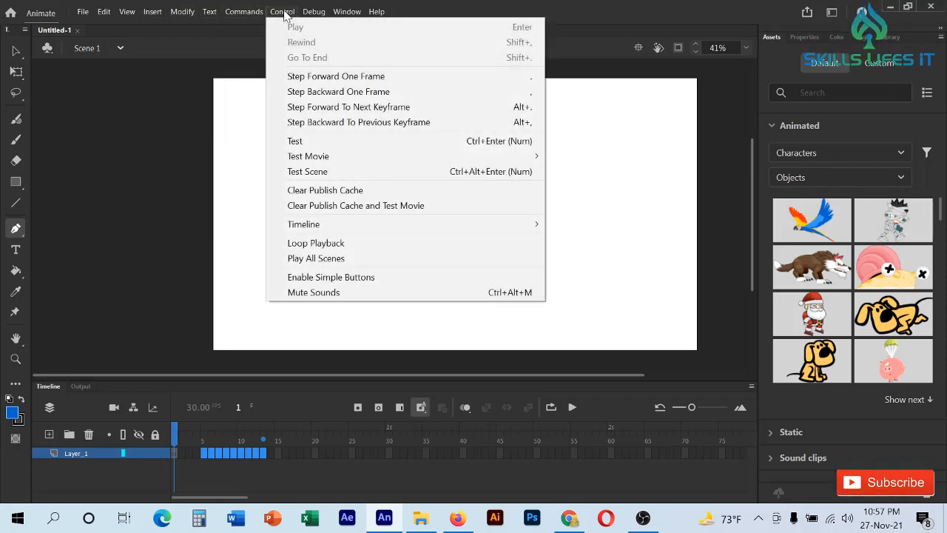
pyautogui.moveTo(361, 11)
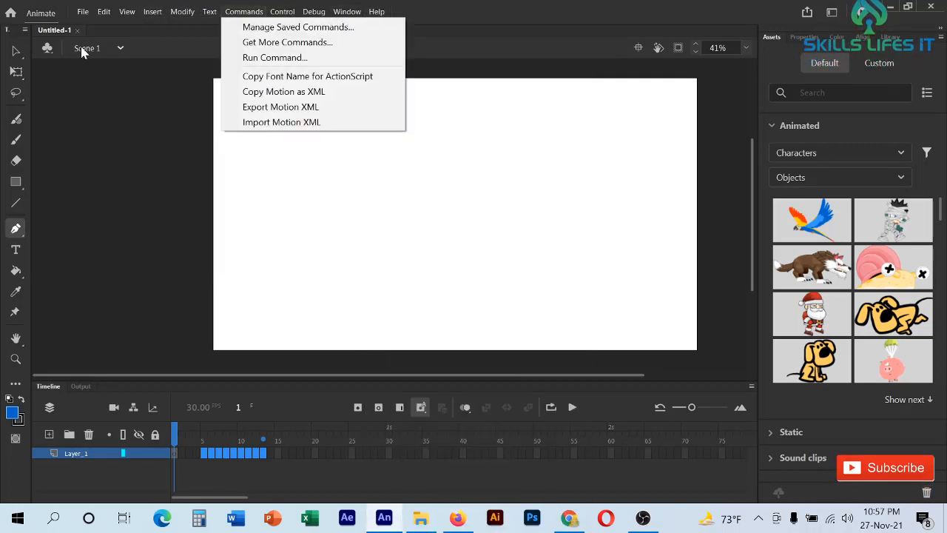
pyautogui.click(385, 305)
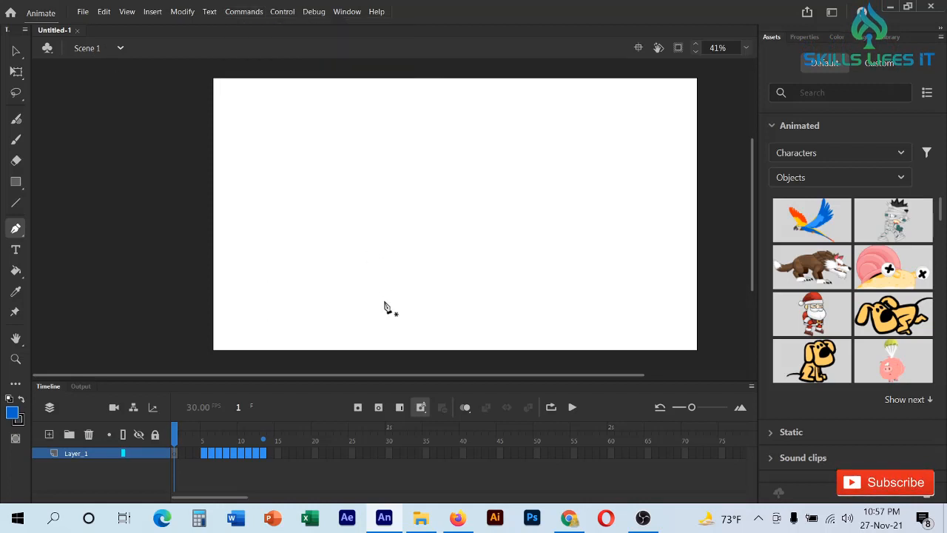
# Step: Place a Pen anchor point on the lower part of the stage and set the stage zoom to 50%, then 25%
pyautogui.click(384, 301)
pyautogui.click(744, 49)
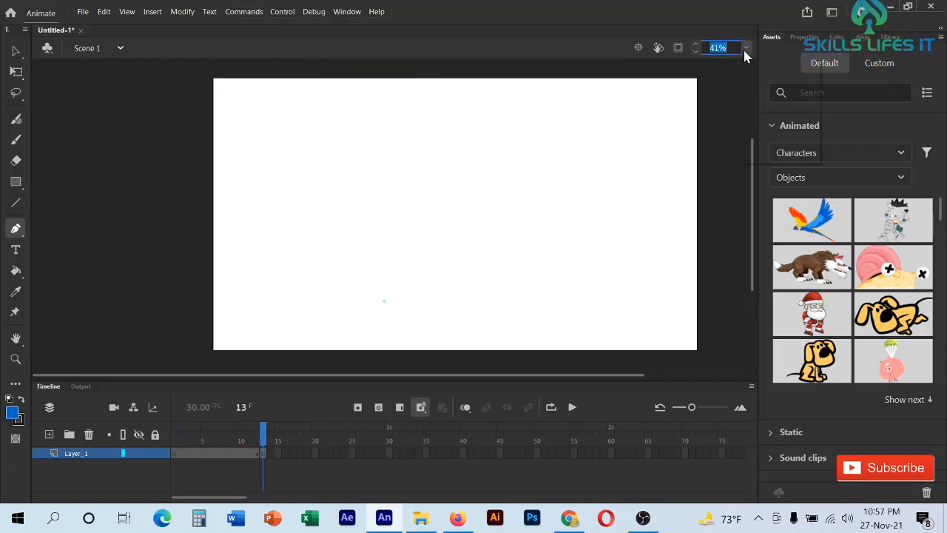
pyautogui.click(745, 49)
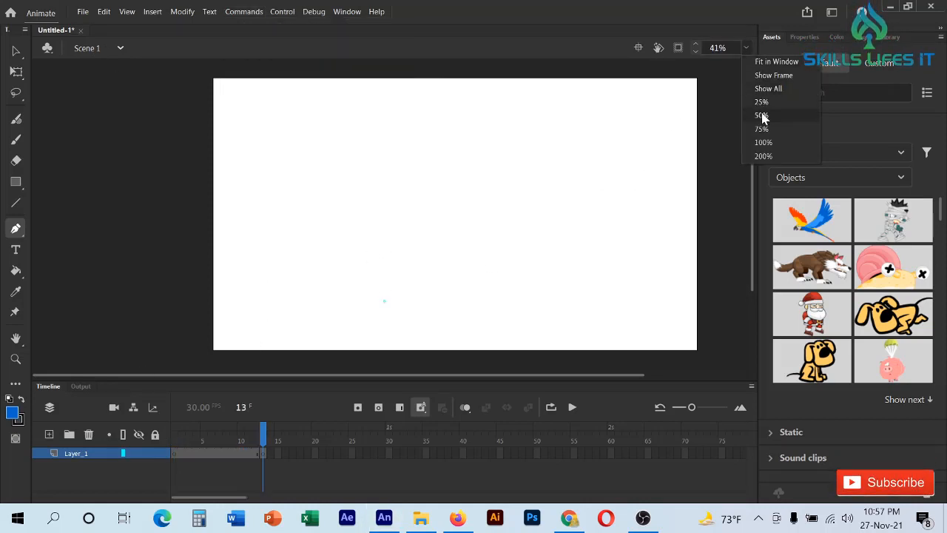
pyautogui.click(761, 116)
pyautogui.click(746, 47)
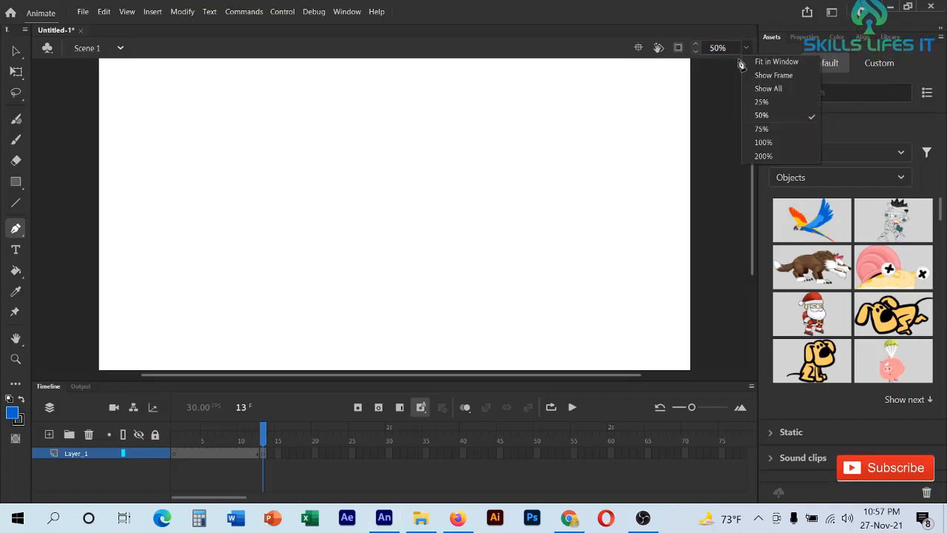
pyautogui.click(758, 102)
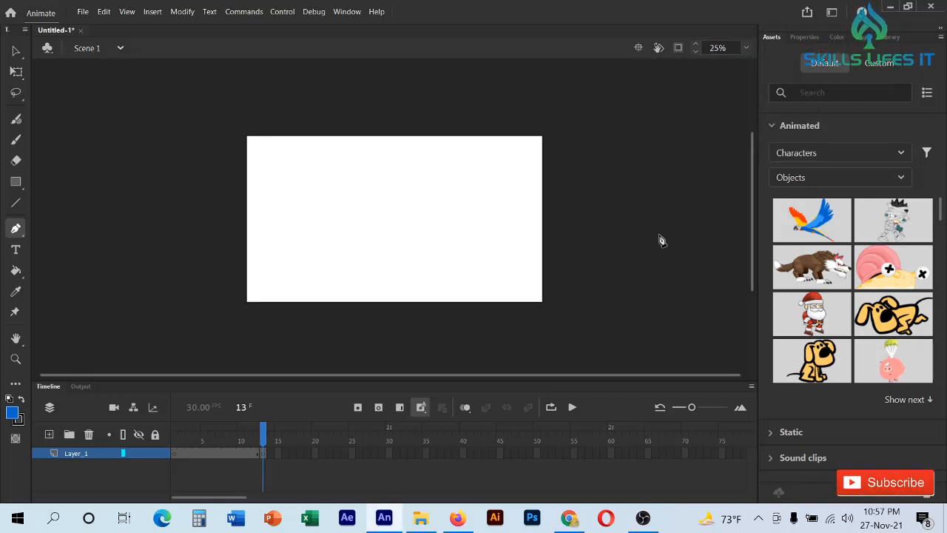
# Step: Check the Pen tool's properties and browse the default animated character assets
pyautogui.click(805, 37)
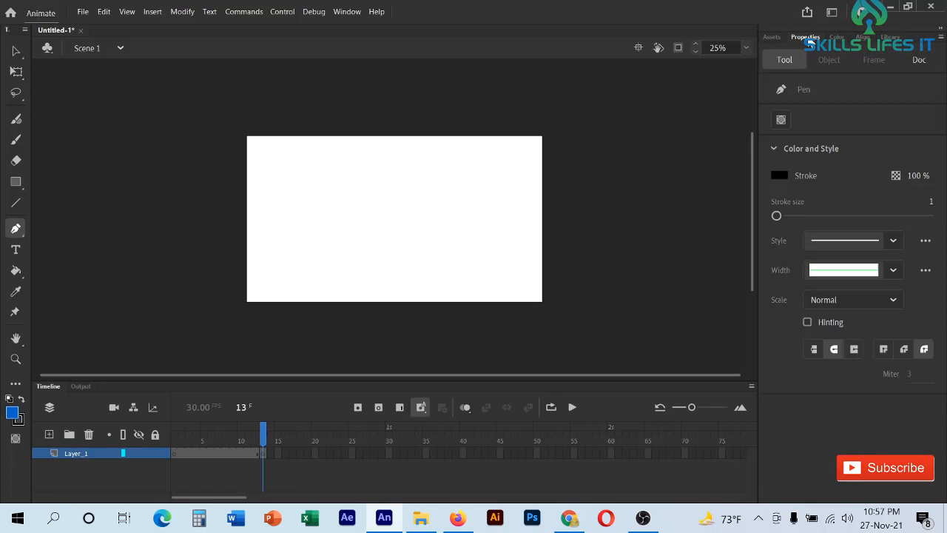
pyautogui.click(775, 37)
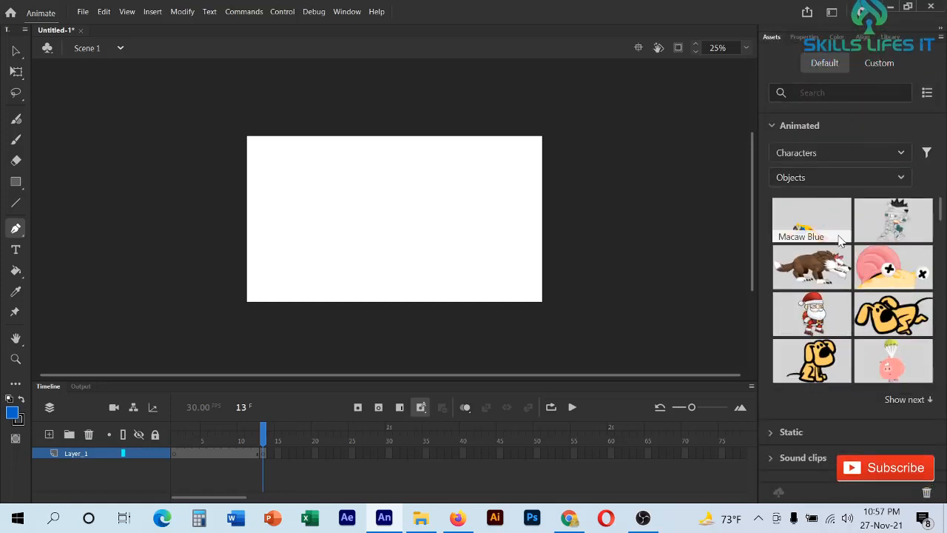
pyautogui.scroll(-2, 887, 285)
pyautogui.scroll(-6, 890, 285)
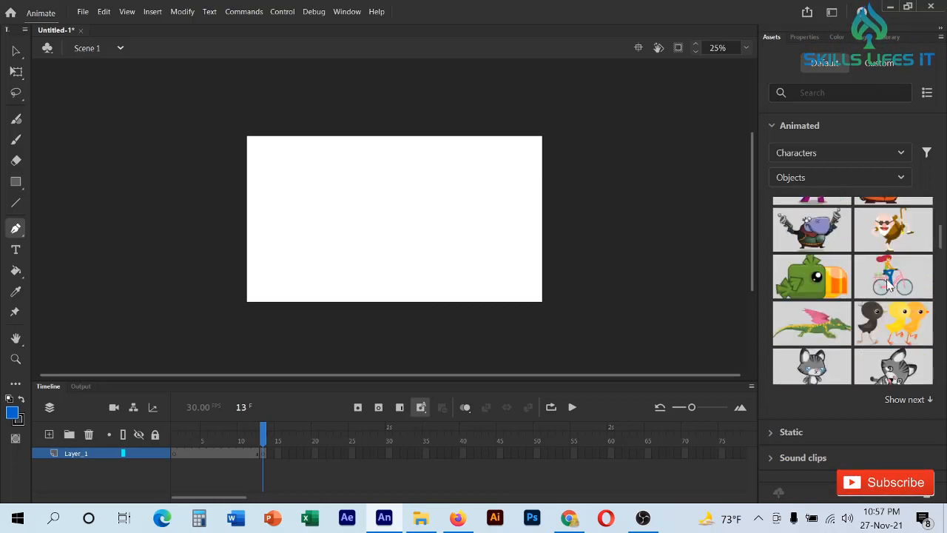
pyautogui.scroll(-10, 886, 281)
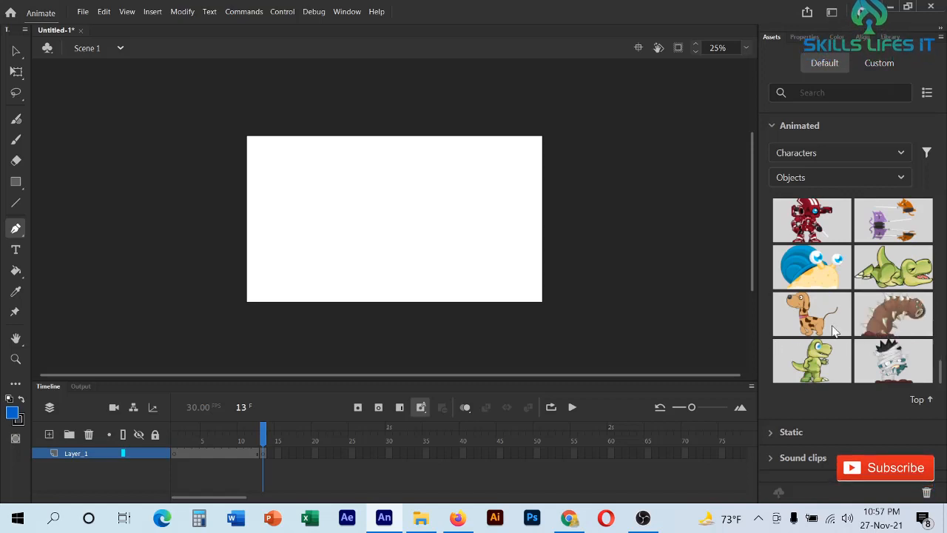
pyautogui.scroll(3, 837, 329)
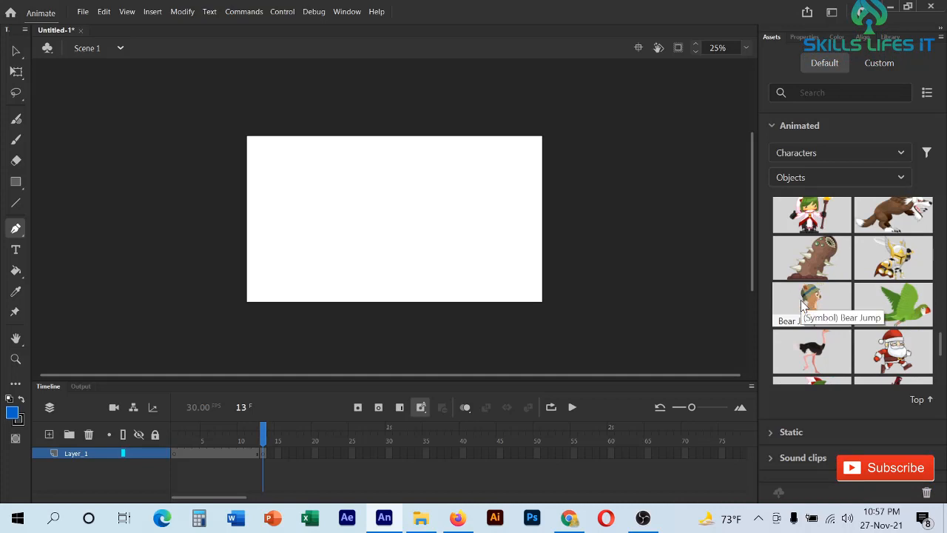
pyautogui.scroll(-3, 802, 306)
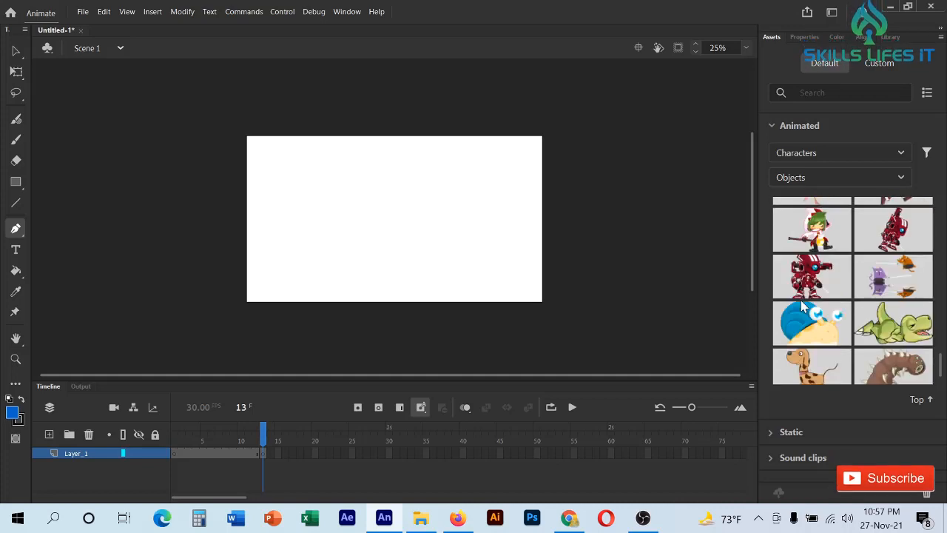
# Step: Set the animated assets' category filter to All and look through the listed assets
pyautogui.click(824, 150)
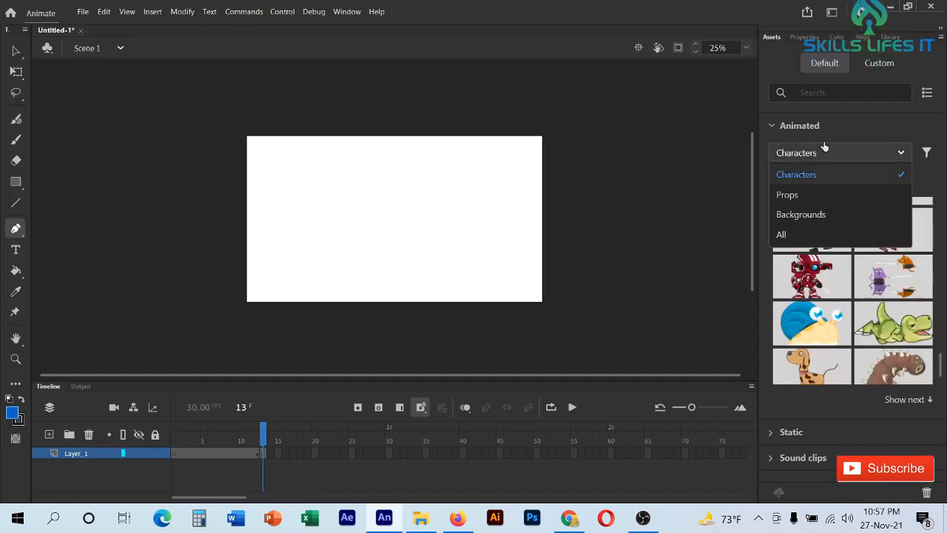
pyautogui.click(814, 233)
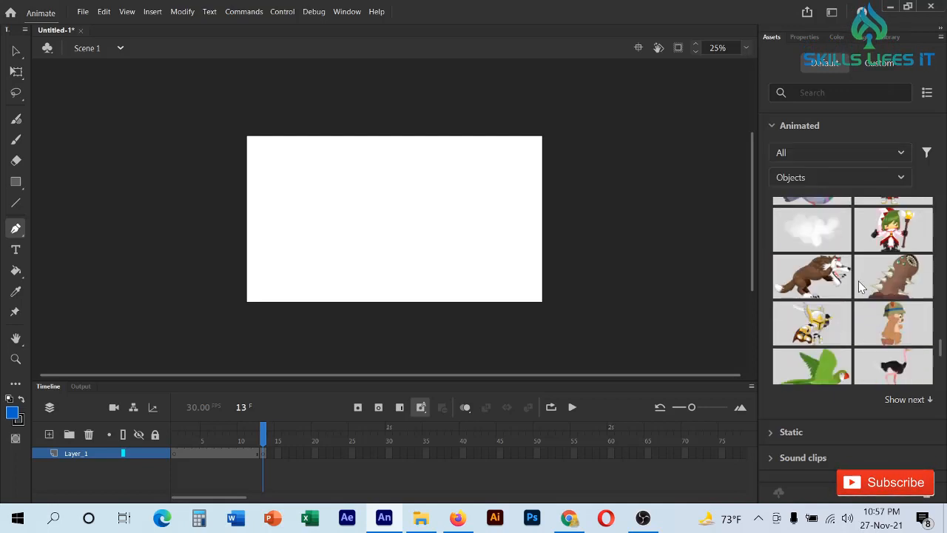
pyautogui.scroll(-5, 858, 280)
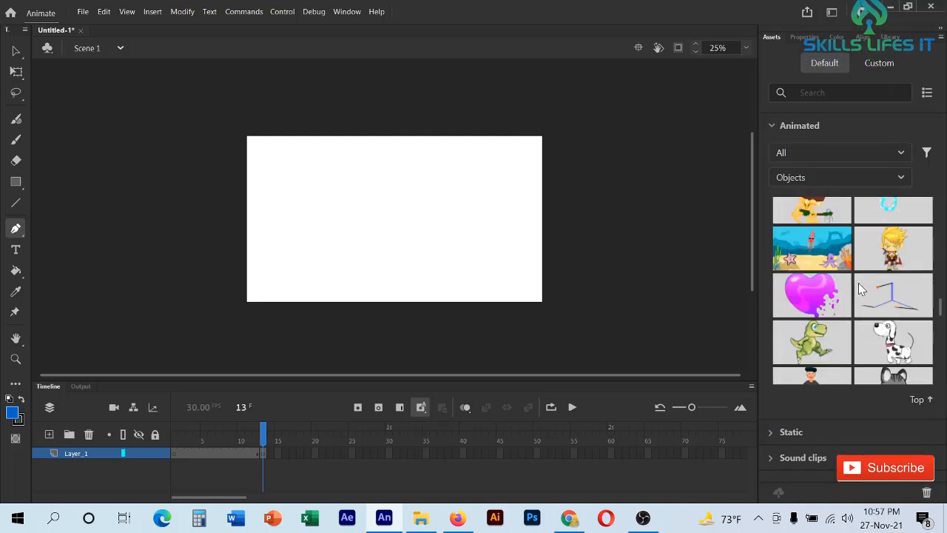
pyautogui.scroll(-10, 858, 289)
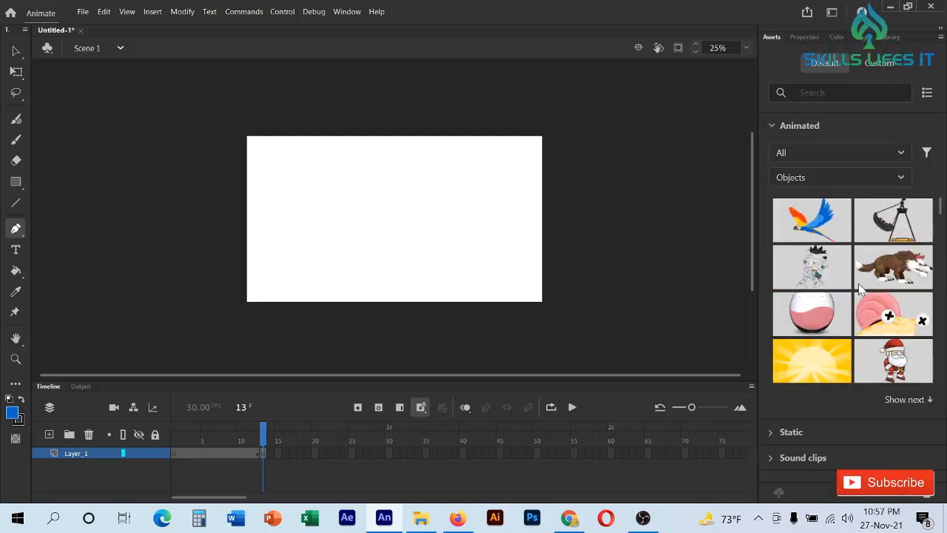
pyautogui.scroll(-5, 858, 288)
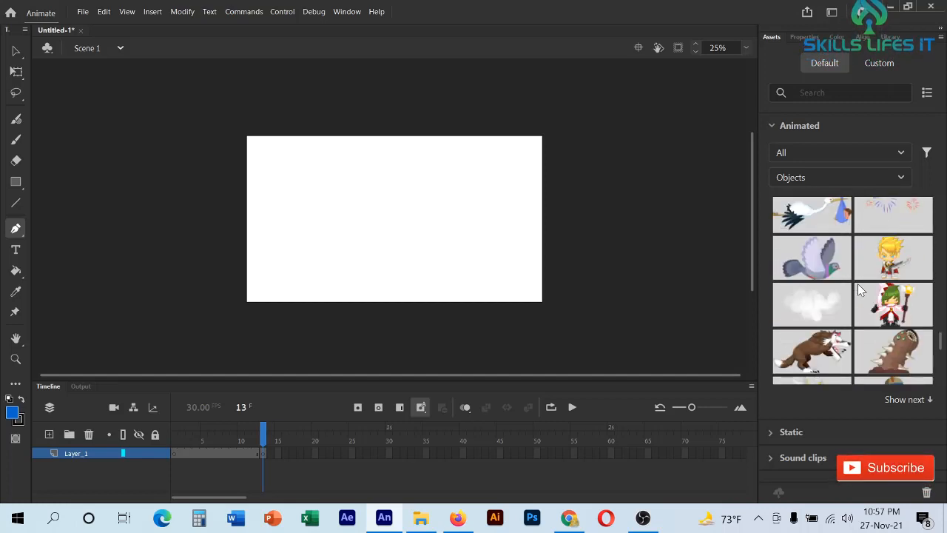
pyautogui.scroll(-5, 859, 289)
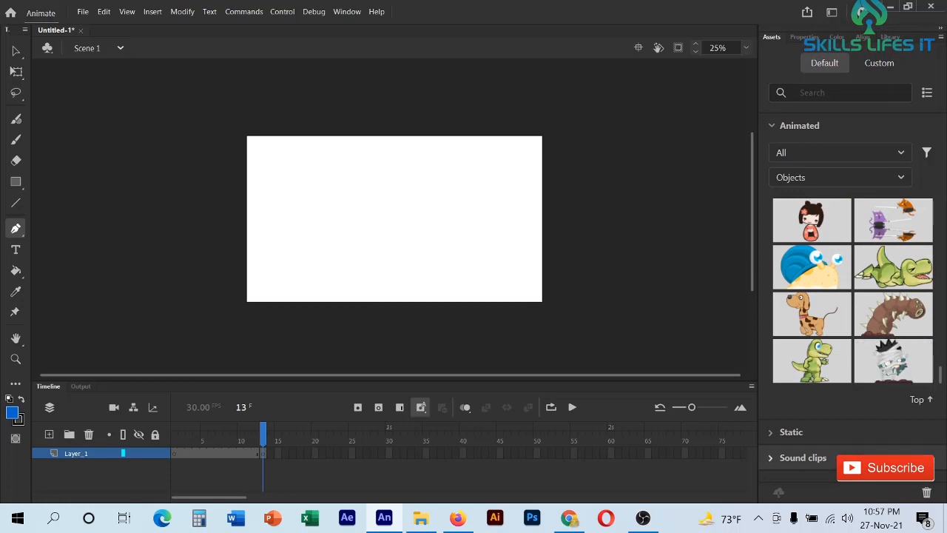
# Step: Examine the static character assets and the sound effects among the default sound clips
pyautogui.click(837, 433)
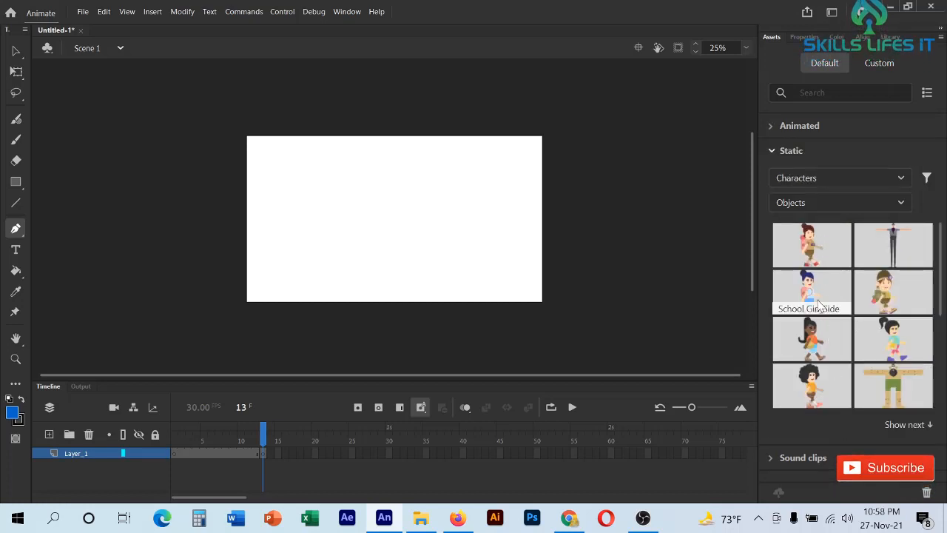
pyautogui.scroll(-5, 824, 318)
pyautogui.click(845, 465)
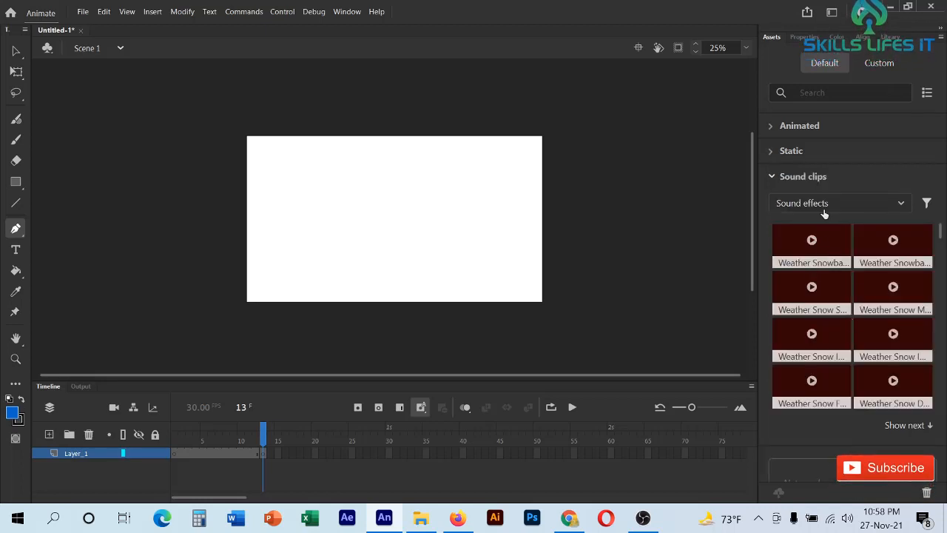
pyautogui.click(820, 178)
pyautogui.click(821, 152)
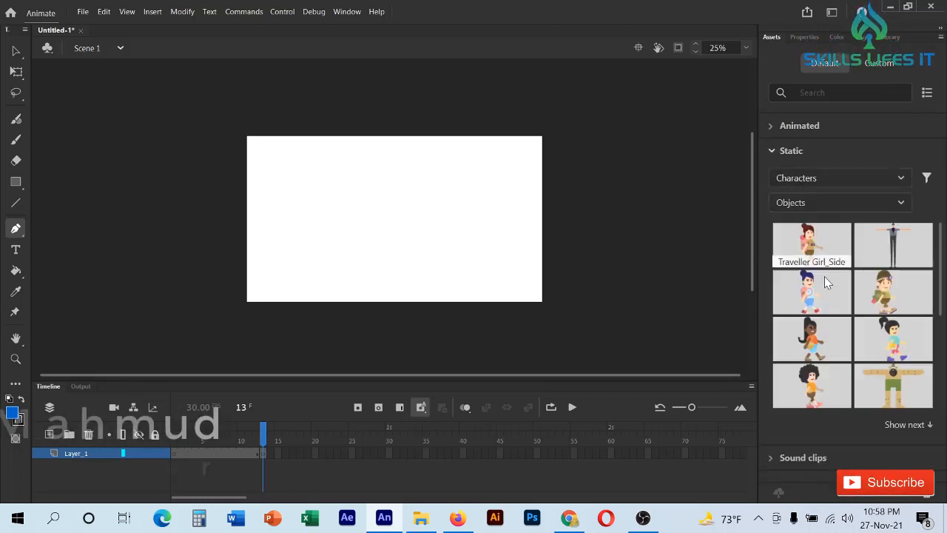
pyautogui.scroll(-5, 821, 296)
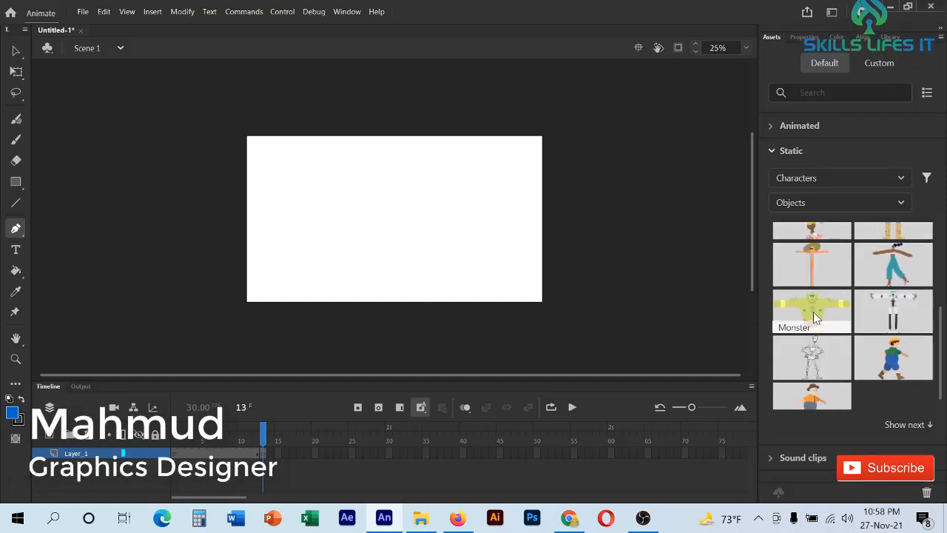
pyautogui.scroll(-2, 814, 318)
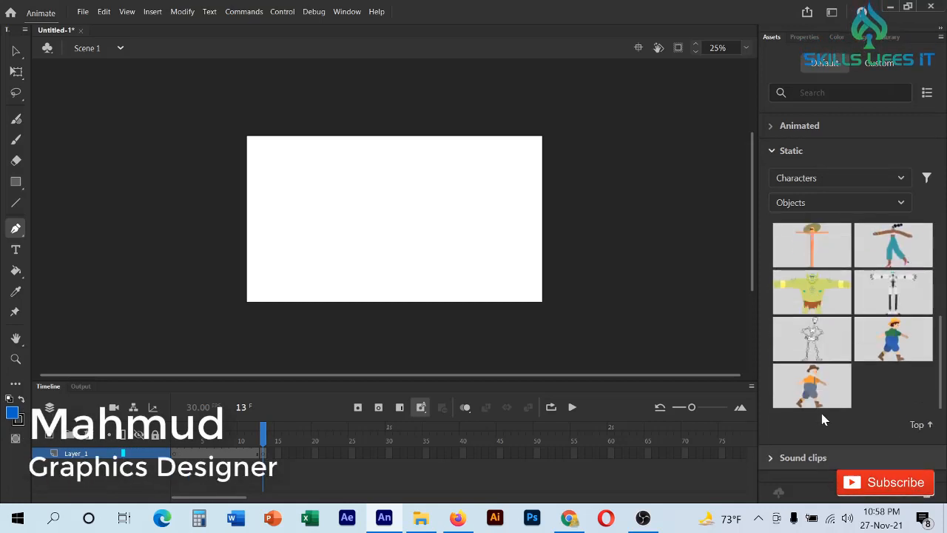
pyautogui.scroll(7, 814, 333)
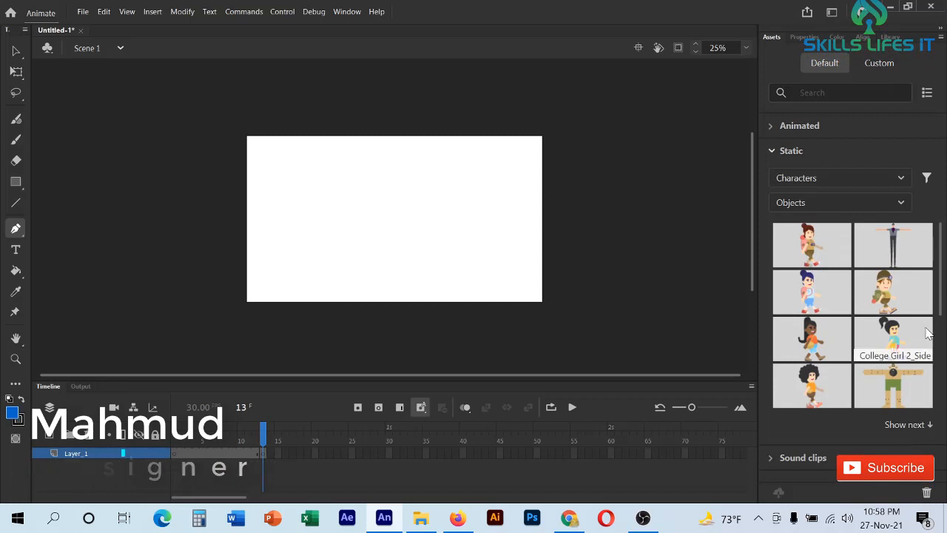
pyautogui.click(817, 151)
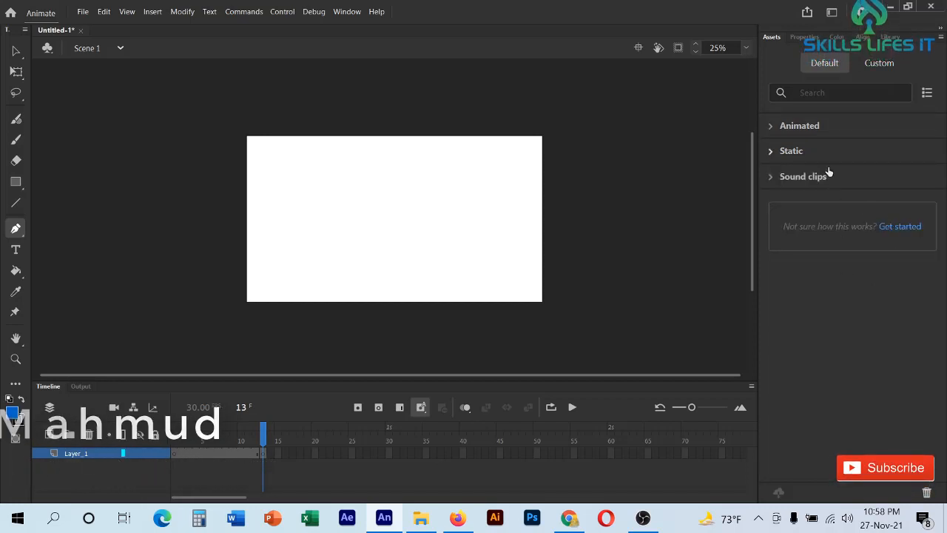
# Step: Review the animated assets of all categories again and leave their section expanded
pyautogui.click(827, 127)
pyautogui.scroll(-1, 856, 280)
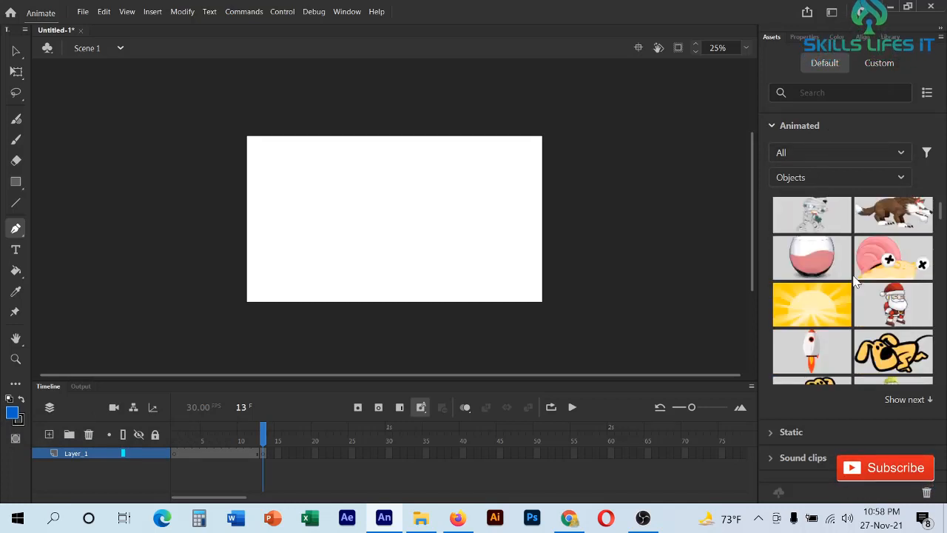
pyautogui.scroll(-3, 856, 280)
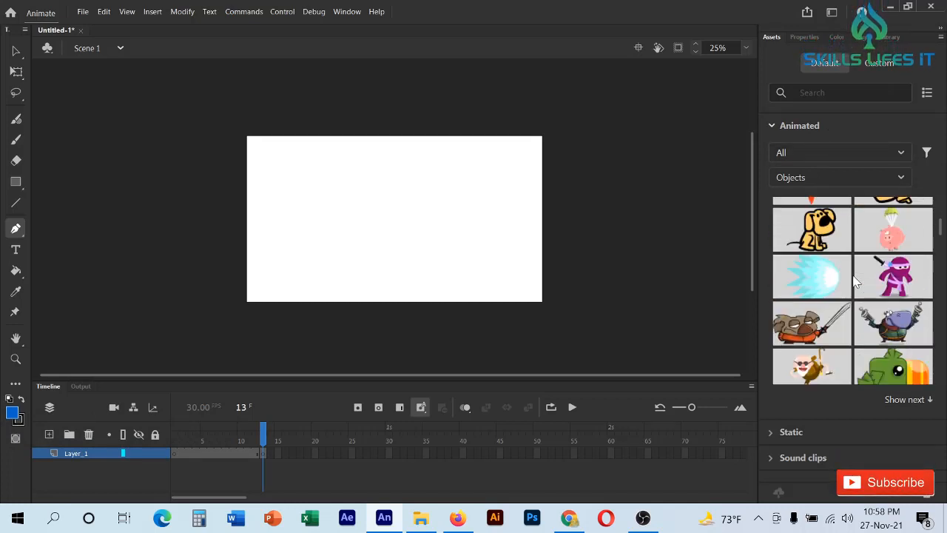
pyautogui.scroll(-1, 856, 281)
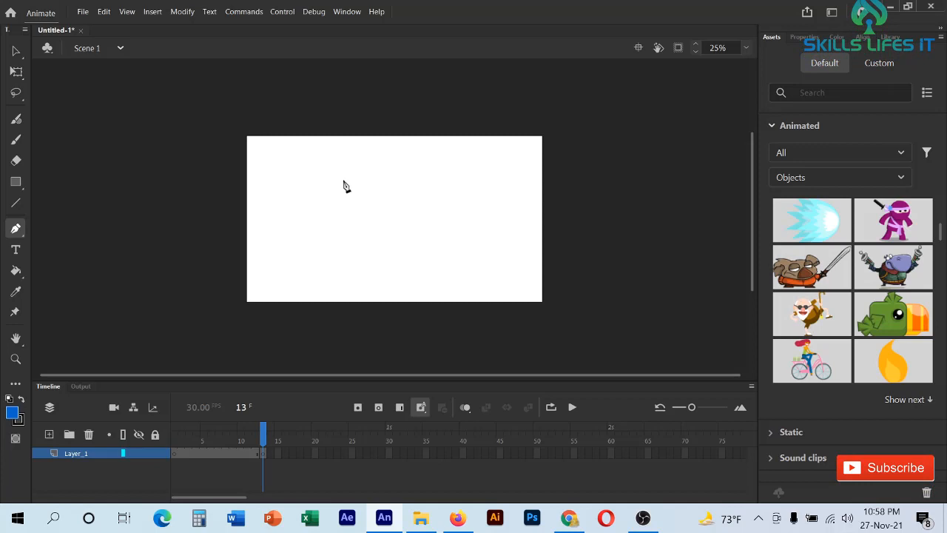
pyautogui.scroll(4, 827, 256)
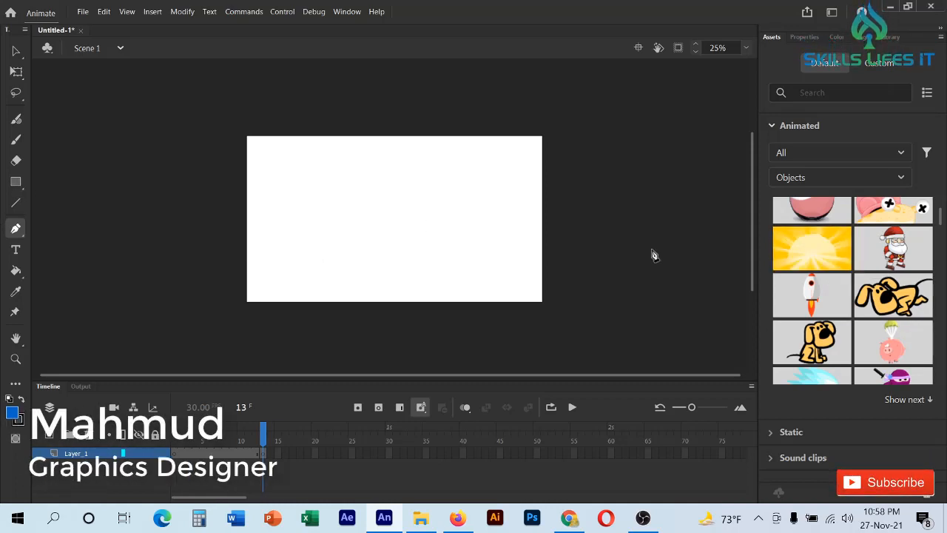
pyautogui.click(835, 130)
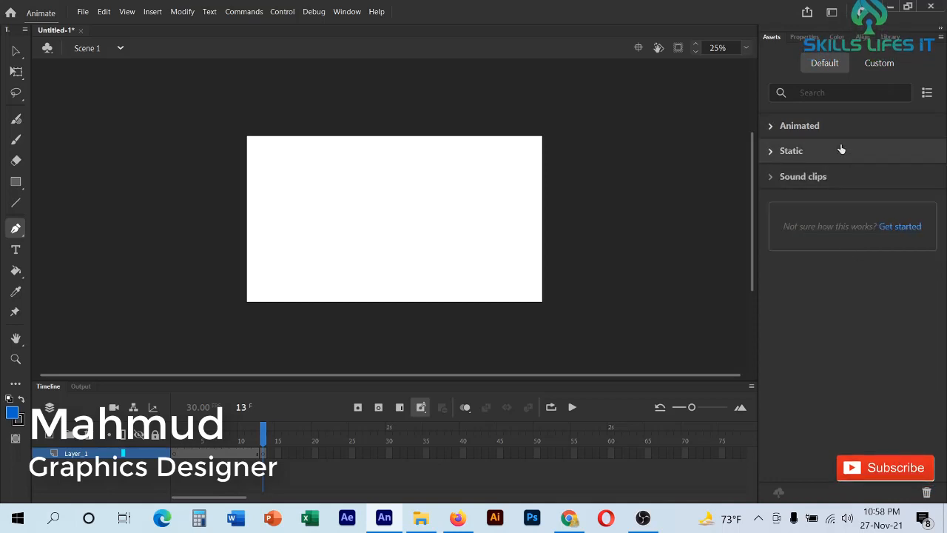
pyautogui.click(835, 129)
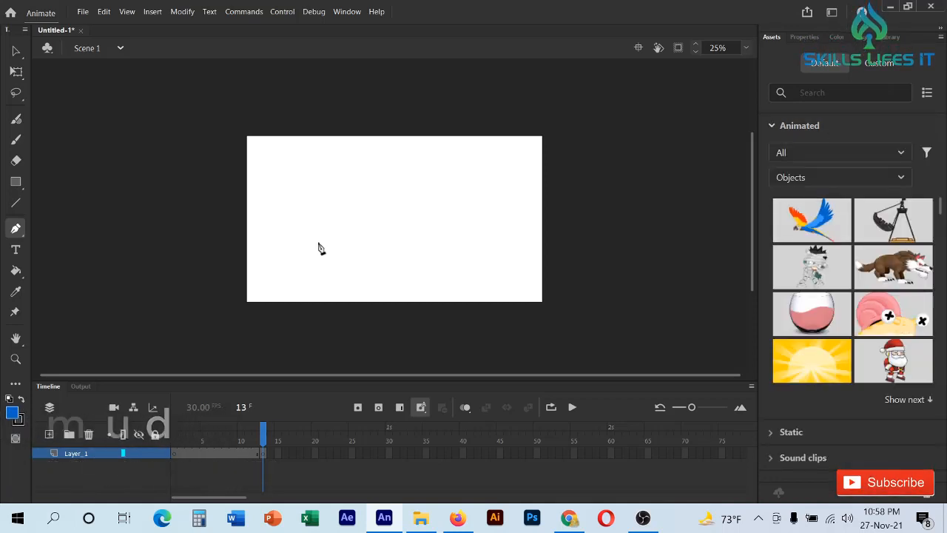
# Step: Activate the Selection tool, sweep a selection area over the stage, and practise zooming in and out, finishing at 31%
pyautogui.click(14, 51)
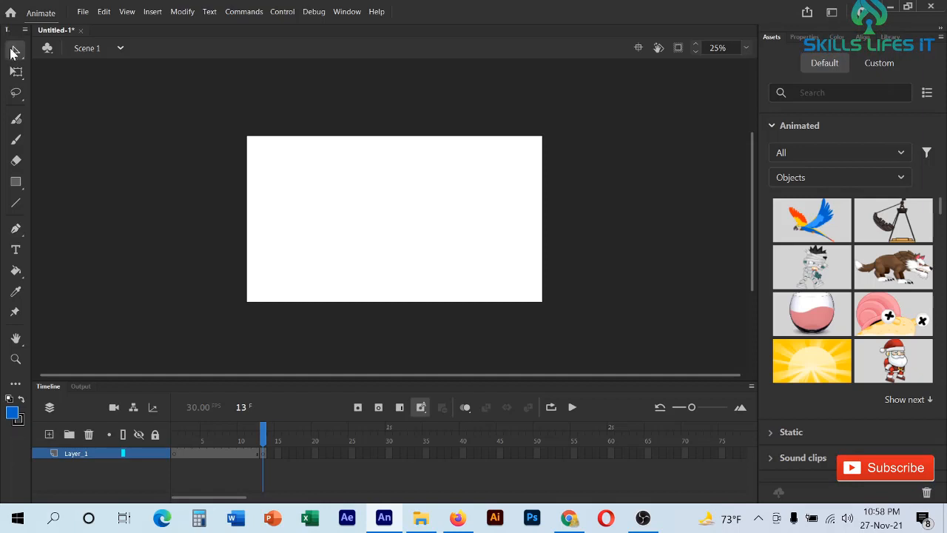
pyautogui.moveTo(227, 142); pyautogui.dragTo(474, 351)
pyautogui.scroll(3, 373, 216)
pyautogui.scroll(-5, 374, 218)
pyautogui.scroll(3, 373, 217)
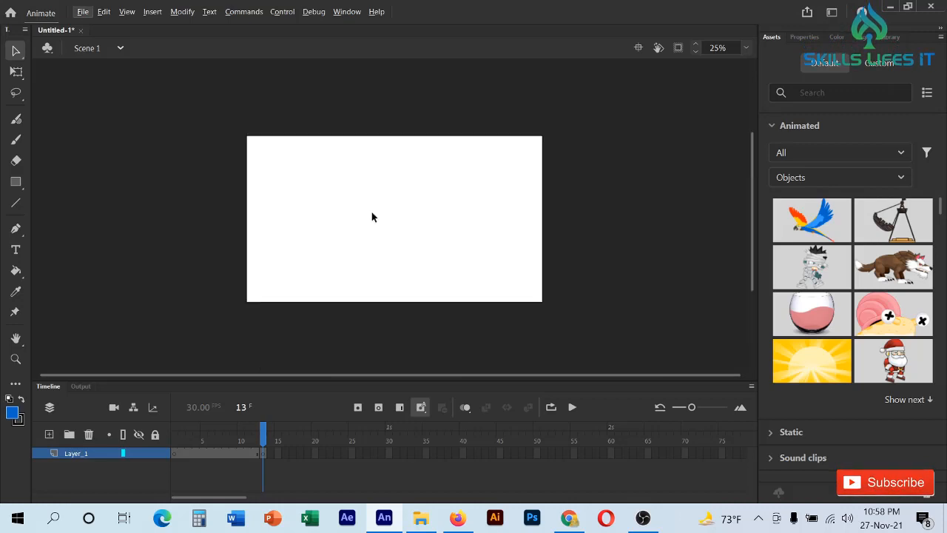
pyautogui.scroll(1, 443, 202)
pyautogui.scroll(1, 443, 202)
pyautogui.scroll(-1, 444, 202)
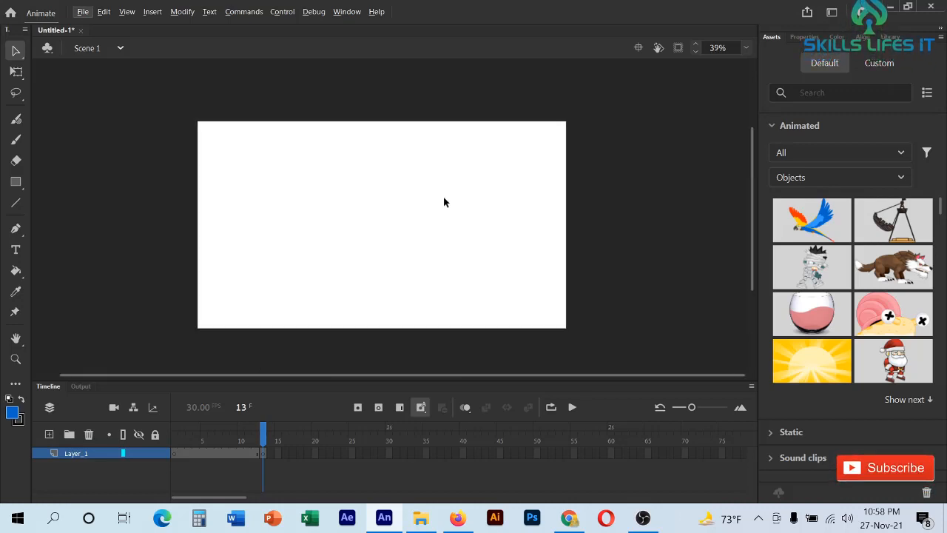
pyautogui.scroll(1, 444, 202)
pyautogui.scroll(-1, 444, 202)
pyautogui.scroll(-1, 444, 202)
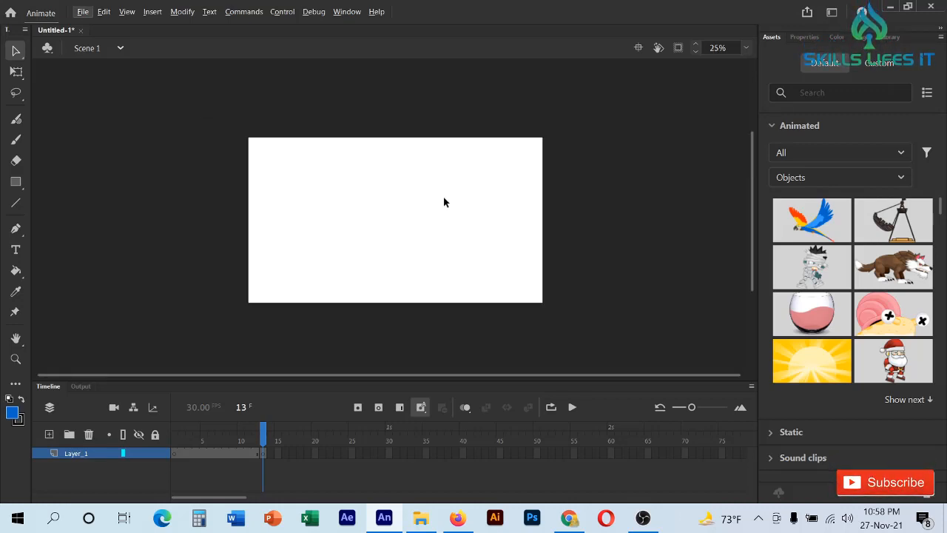
pyautogui.scroll(3, 443, 202)
pyautogui.scroll(-2, 444, 201)
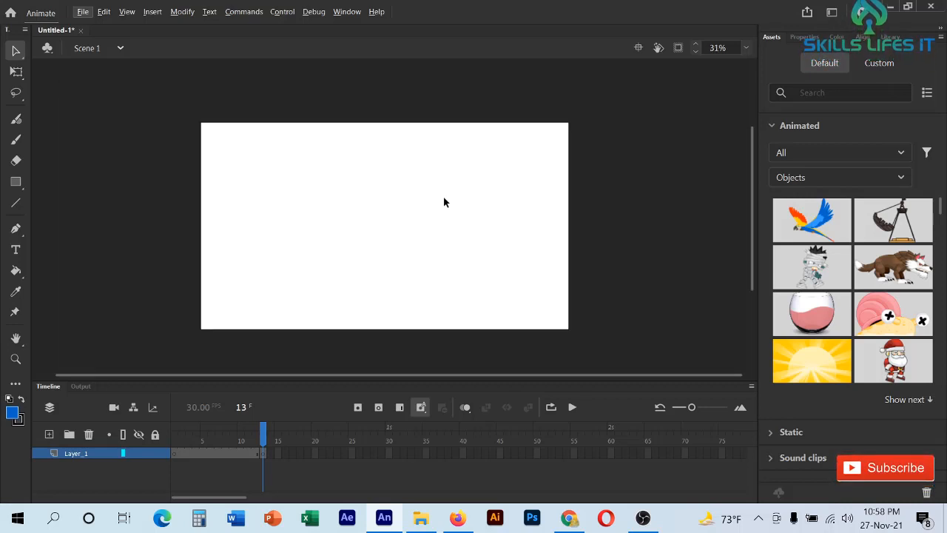
pyautogui.scroll(1, 444, 202)
pyautogui.scroll(-1, 444, 202)
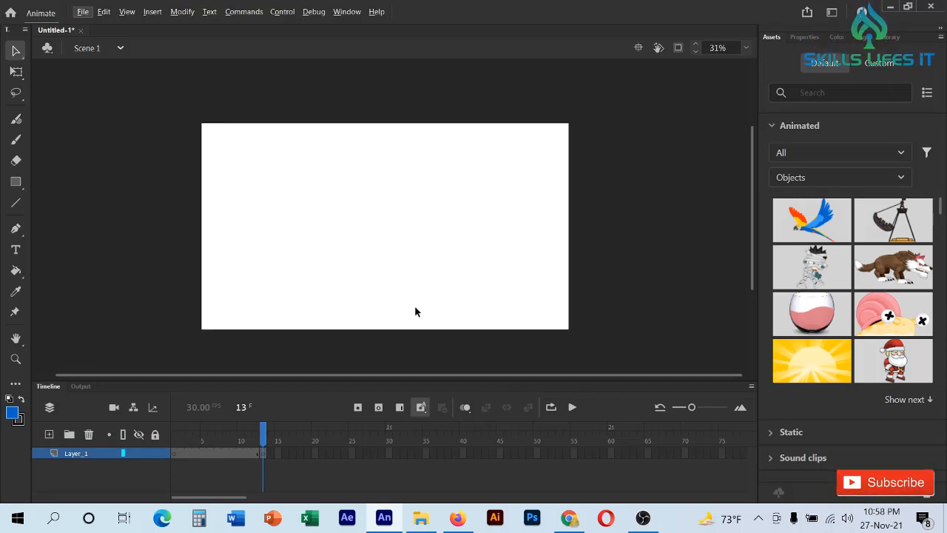
# Step: Practise zooming the stage to 39% and scrolling it up and down, and dismiss the pop-up notification
pyautogui.scroll(1, 414, 311)
pyautogui.scroll(1, 404, 311)
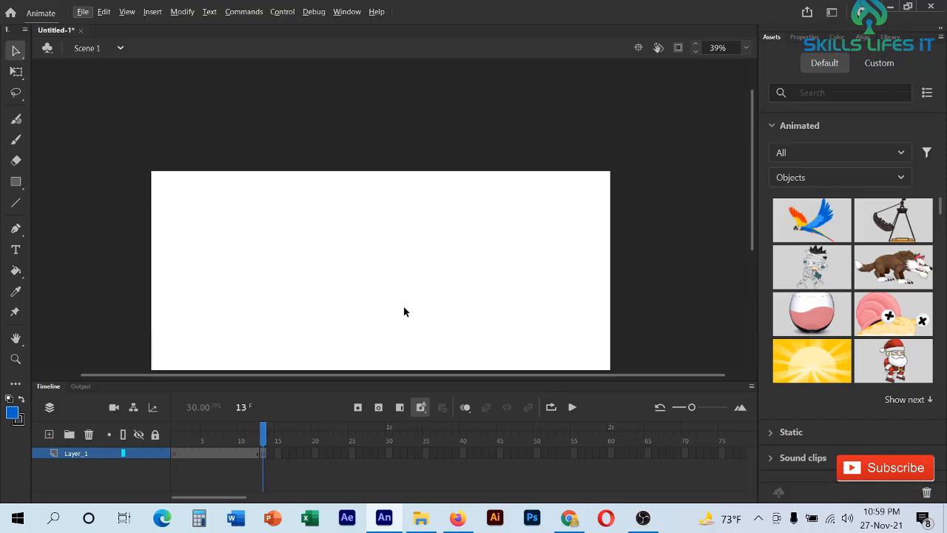
pyautogui.scroll(-1, 404, 311)
pyautogui.scroll(1, 403, 310)
pyautogui.scroll(-1, 403, 311)
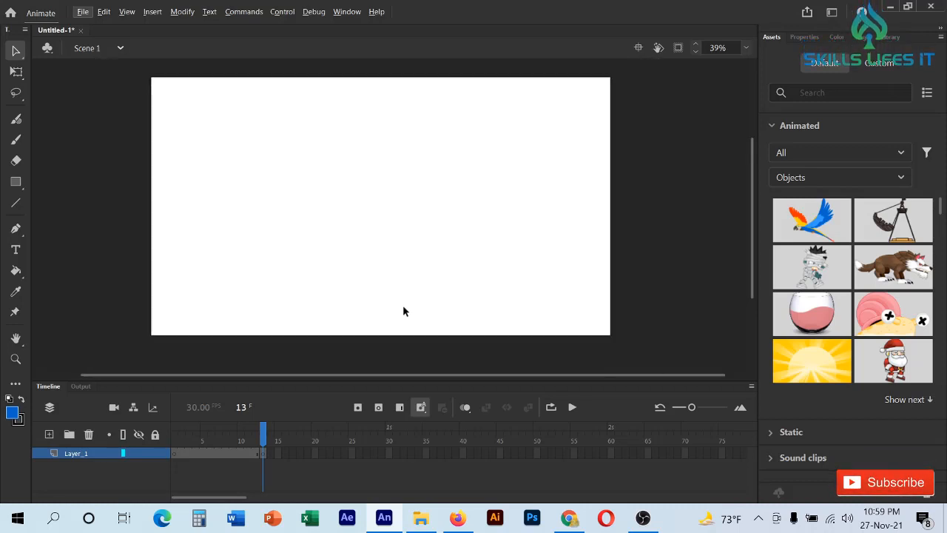
pyautogui.scroll(2, 404, 310)
pyautogui.scroll(-2, 403, 310)
pyautogui.scroll(1, 403, 311)
pyautogui.scroll(-1, 403, 311)
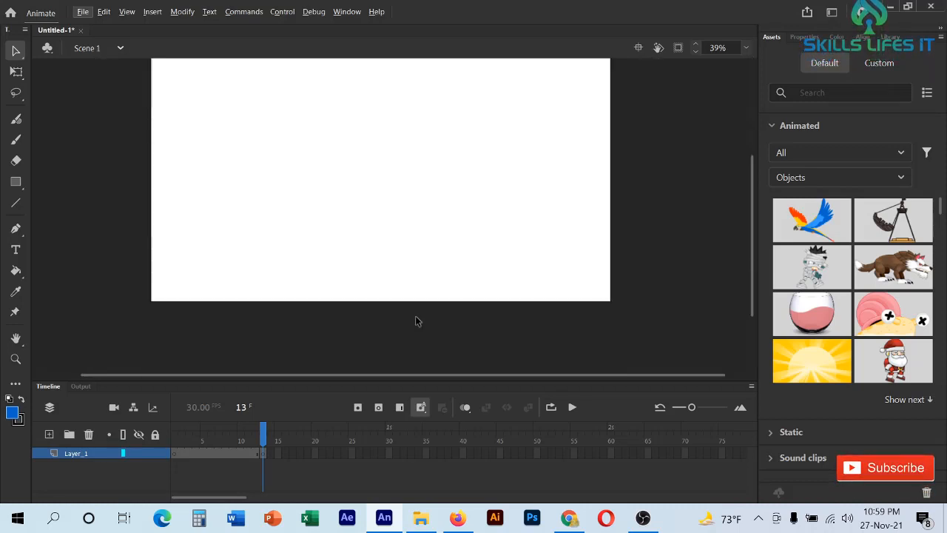
pyautogui.scroll(1, 417, 322)
pyautogui.scroll(-1, 415, 321)
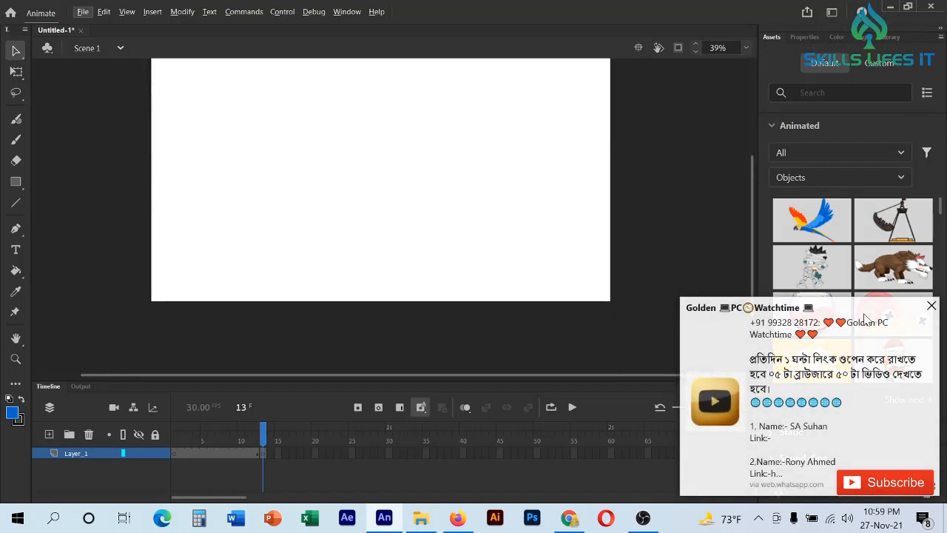
pyautogui.click(930, 306)
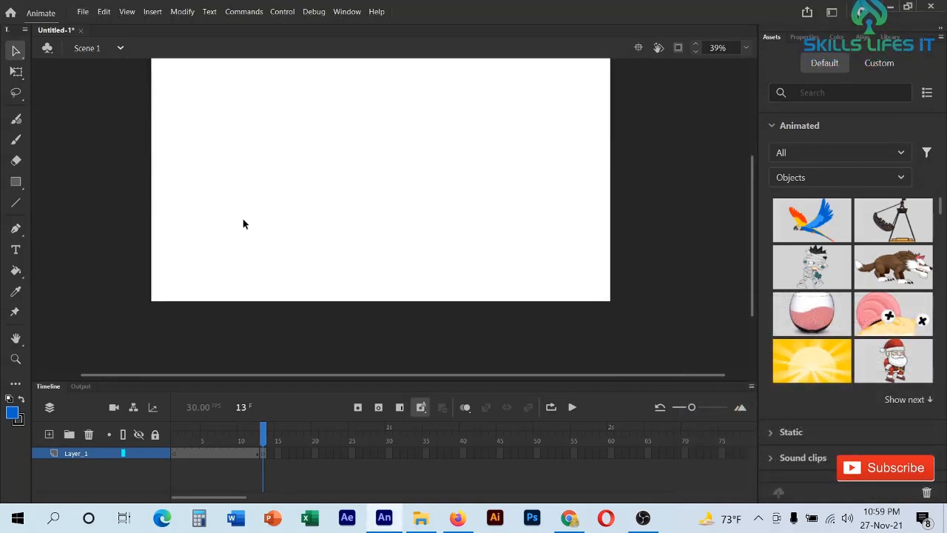
# Step: Draw a blue rectangle with a black outline just left of the stage's middle using the Rectangle tool
pyautogui.click(16, 183)
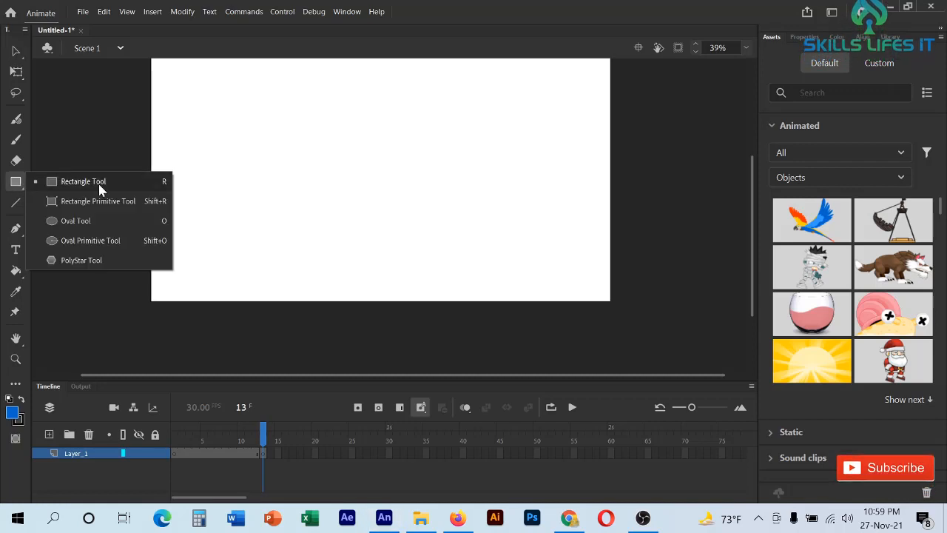
pyautogui.click(101, 184)
pyautogui.scroll(1, 256, 186)
pyautogui.scroll(-1, 310, 176)
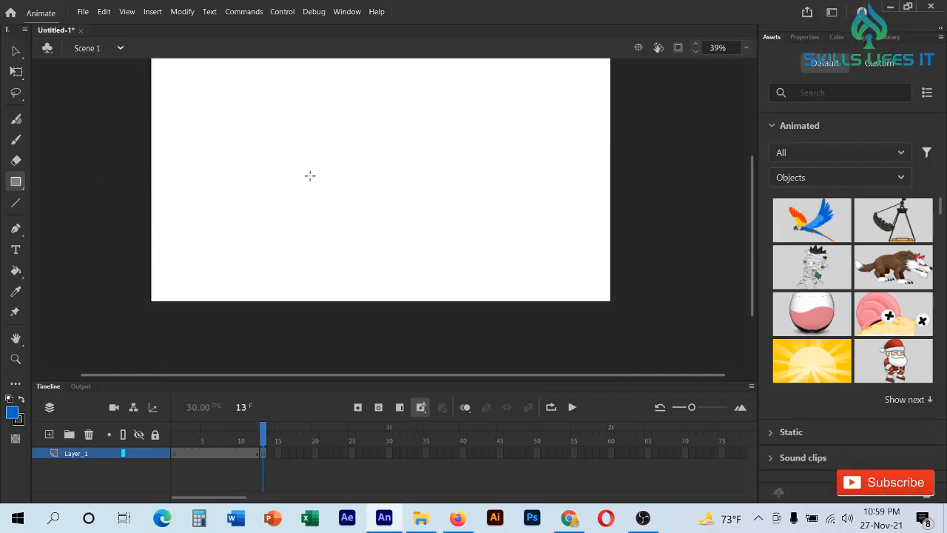
pyautogui.moveTo(253, 118); pyautogui.dragTo(396, 250)
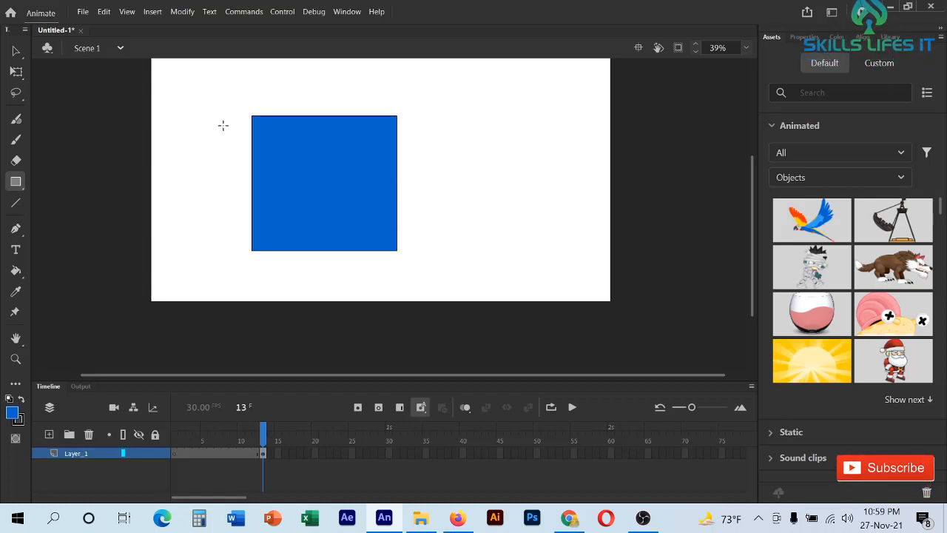
# Step: Separate the rectangle's fill from its outline with the Selection tool and bend the outline's right edge outward into a curve
pyautogui.click(16, 52)
pyautogui.moveTo(300, 203)
pyautogui.mouseDown()
pyautogui.moveTo(285, 205)
pyautogui.moveTo(293, 230)
pyautogui.moveTo(454, 212)
pyautogui.moveTo(451, 225)
pyautogui.moveTo(464, 178)
pyautogui.mouseUp()
pyautogui.moveTo(515, 198); pyautogui.dragTo(285, 205)
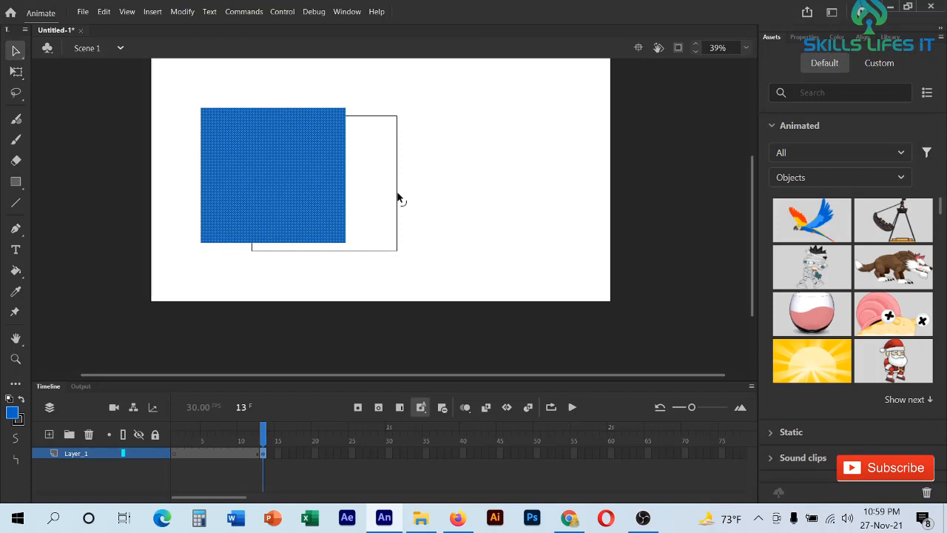
pyautogui.moveTo(397, 198); pyautogui.dragTo(517, 185)
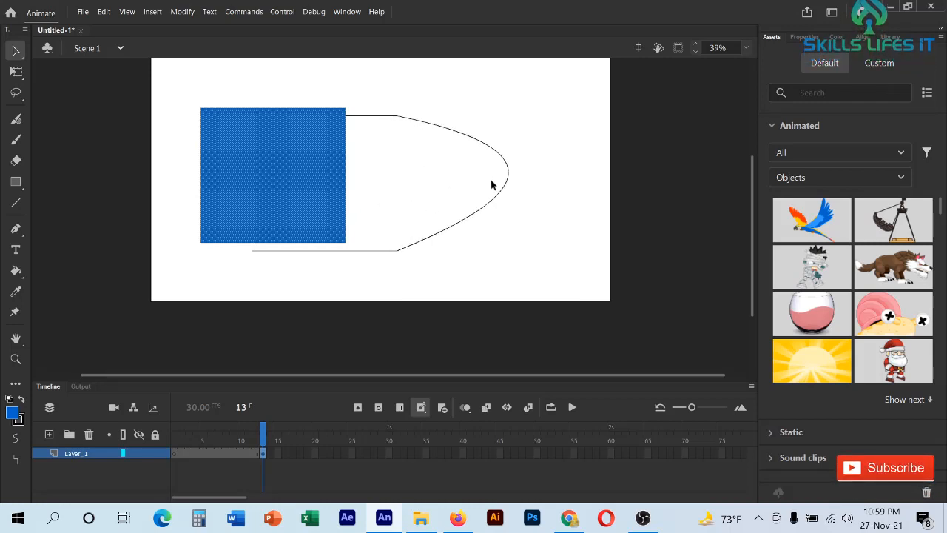
# Step: Delete the separated blue fill and the curved outline from the stage
pyautogui.press('Delete')
pyautogui.moveTo(491, 184); pyautogui.dragTo(508, 212)
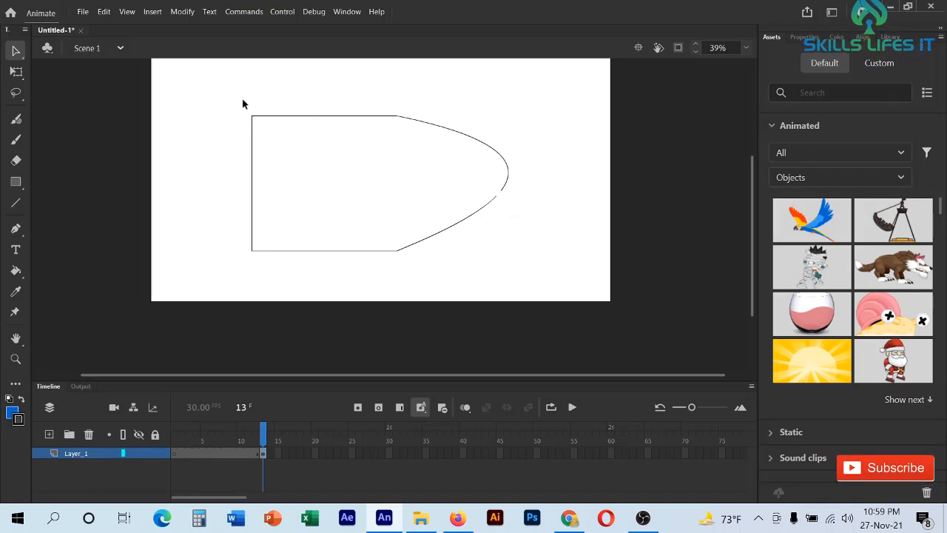
pyautogui.moveTo(241, 103); pyautogui.dragTo(547, 276)
pyautogui.press('Delete')
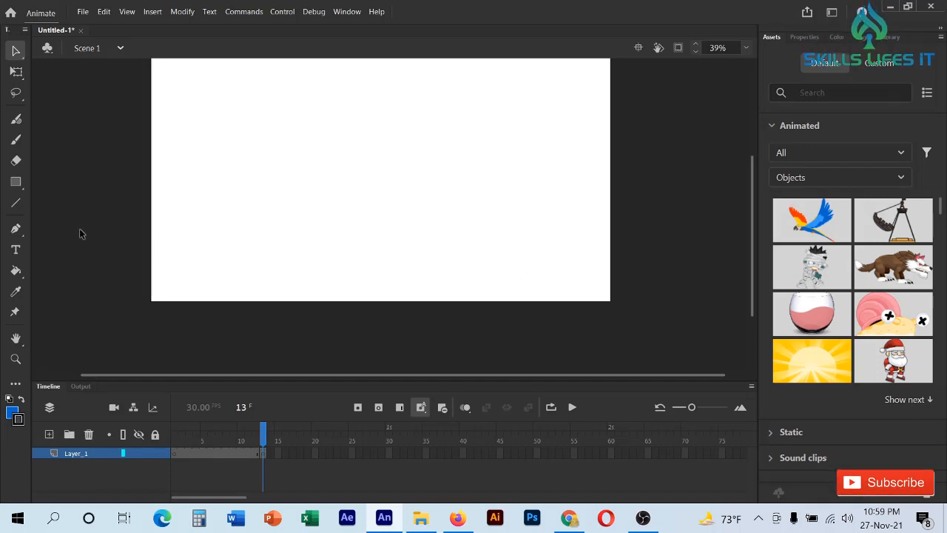
# Step: Draw a new blue outlined rectangle near the middle of the stage with the Rectangle tool
pyautogui.click(16, 181)
pyautogui.moveTo(288, 124); pyautogui.dragTo(407, 230)
# Step: Use the Free Transform tool to move the rectangle's fill right, off its outline, and reduce its height
pyautogui.click(12, 74)
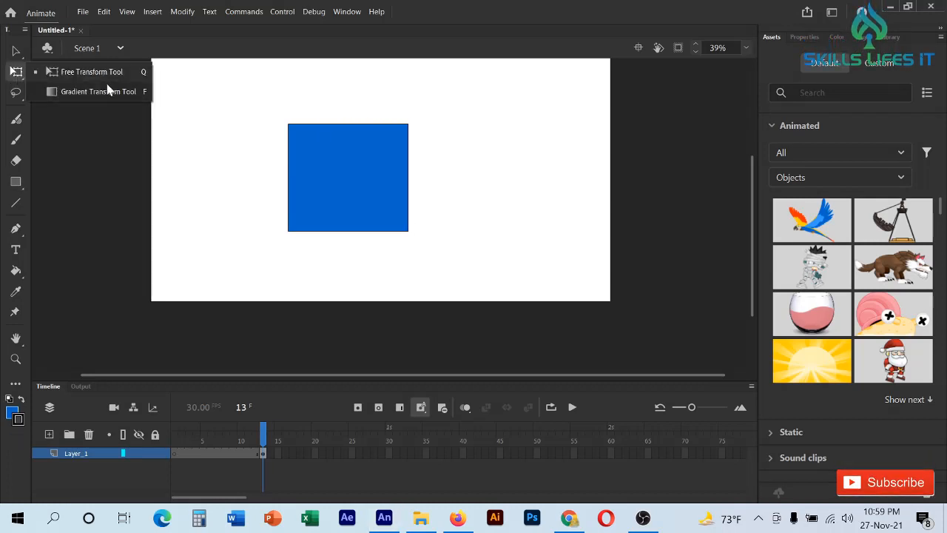
pyautogui.click(66, 75)
pyautogui.moveTo(340, 168); pyautogui.dragTo(512, 171)
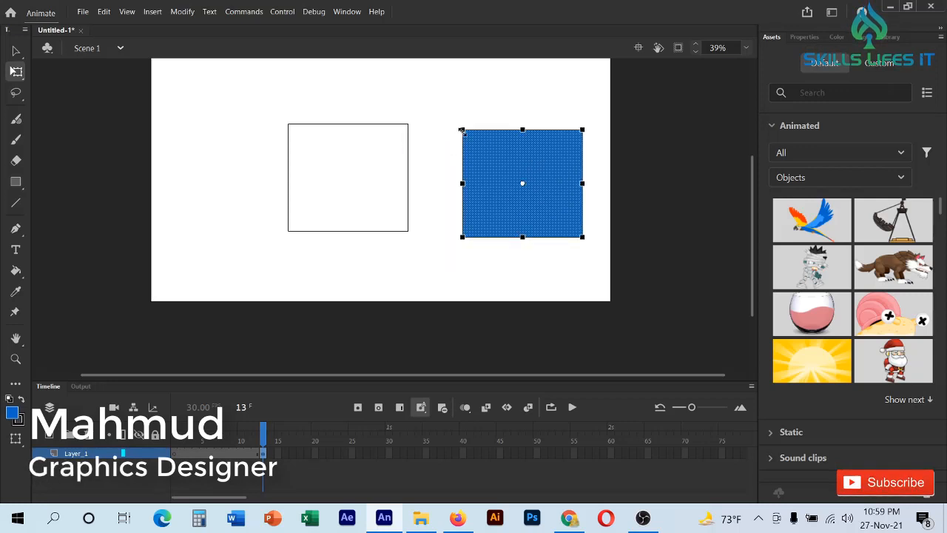
pyautogui.moveTo(462, 130); pyautogui.dragTo(459, 153)
# Step: Delete the leftover rectangle outline in two portions, its right half first and its left half second
pyautogui.moveTo(346, 92); pyautogui.dragTo(412, 234)
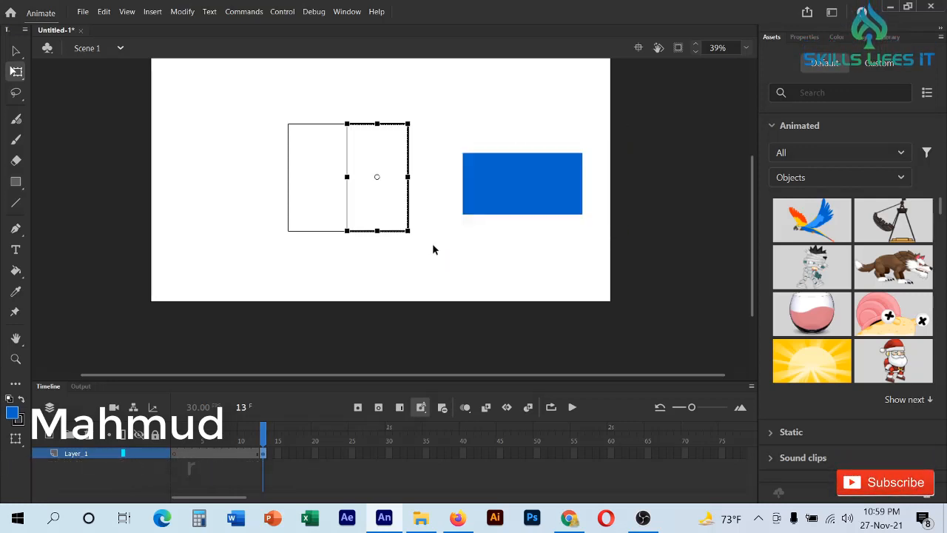
pyautogui.press('Delete')
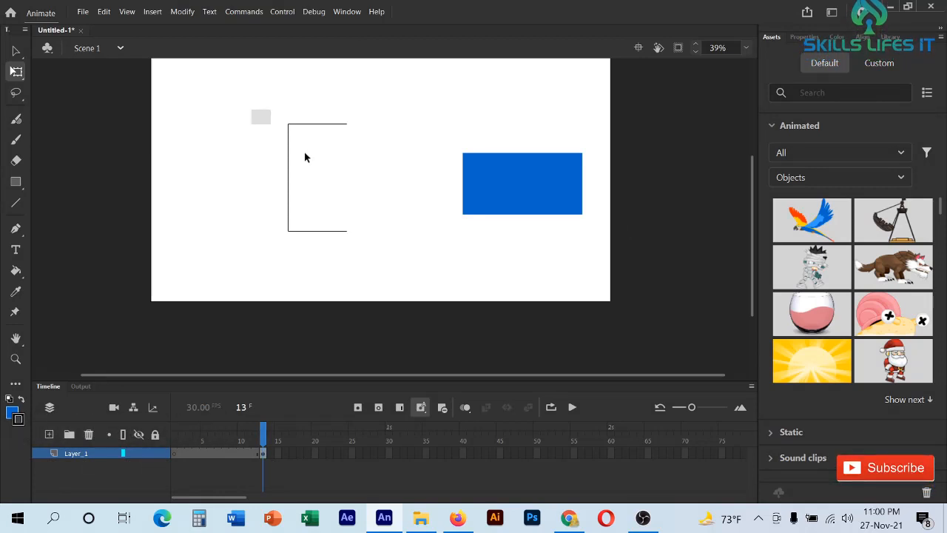
pyautogui.moveTo(252, 111); pyautogui.dragTo(397, 242)
pyautogui.press('Delete')
# Step: Move the blue fill across the stage with the Free Transform tool and enlarge it in height and width
pyautogui.moveTo(499, 201); pyautogui.dragTo(299, 250)
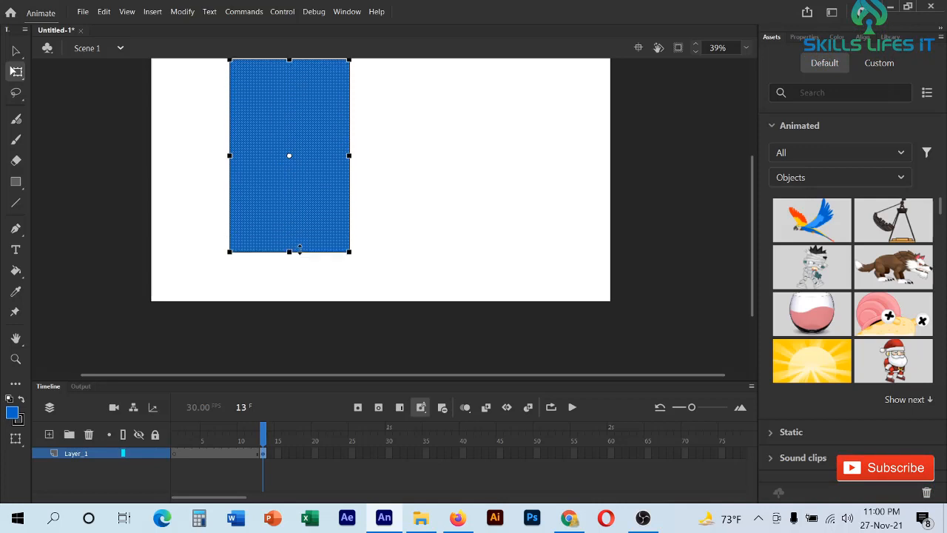
pyautogui.moveTo(351, 155); pyautogui.dragTo(424, 161)
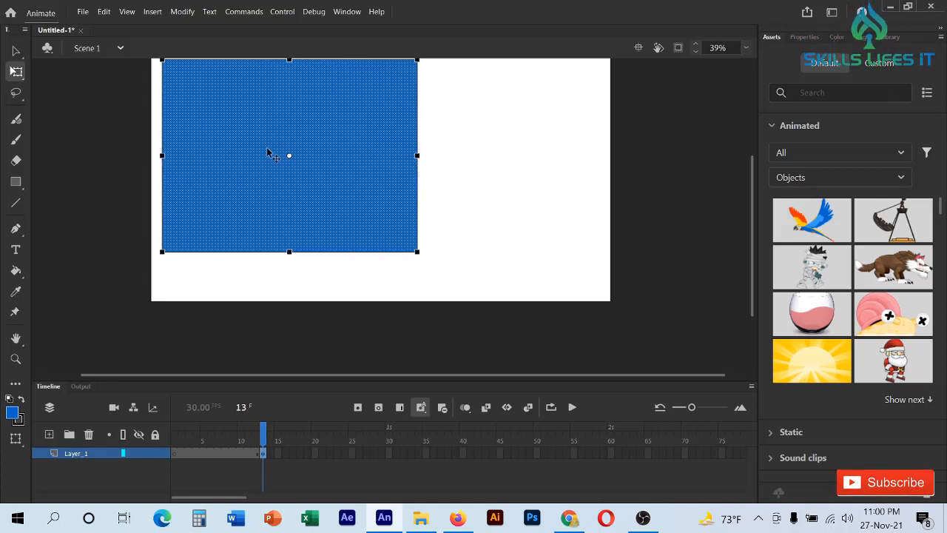
pyautogui.moveTo(269, 152); pyautogui.dragTo(397, 197)
pyautogui.click(495, 183)
# Step: Shrink the blue fill from its corner, place it in the stage's upper-left area and deselect it
pyautogui.moveTo(234, 87); pyautogui.dragTo(326, 154)
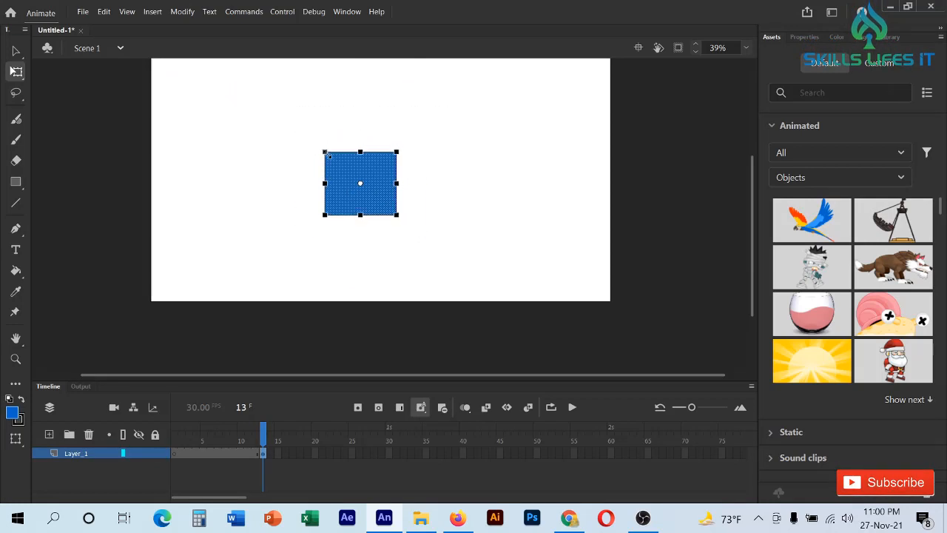
pyautogui.moveTo(367, 200); pyautogui.dragTo(221, 113)
pyautogui.click(224, 196)
pyautogui.click(339, 204)
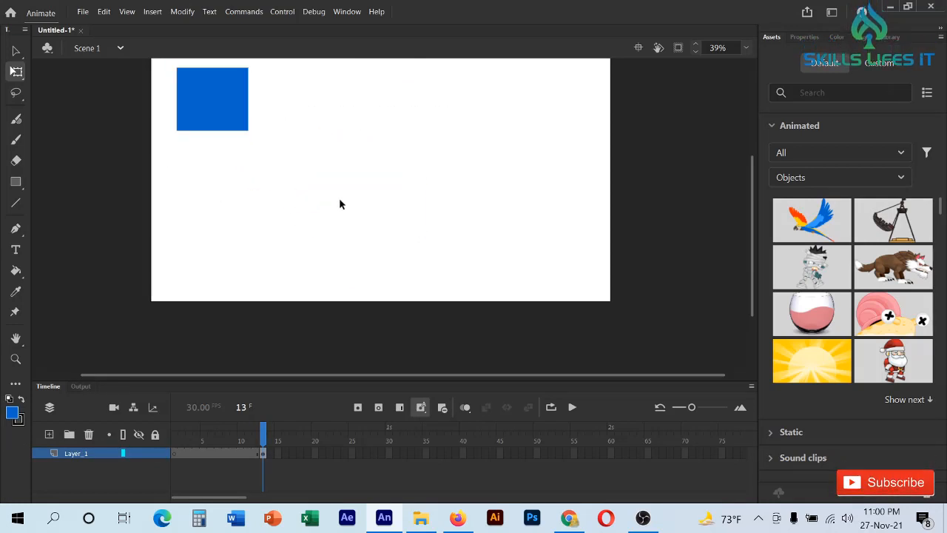
# Step: Draw two overlapping blue rectangles from the same corner in the middle of the stage with the Rectangle Primitive tool
pyautogui.click(16, 182)
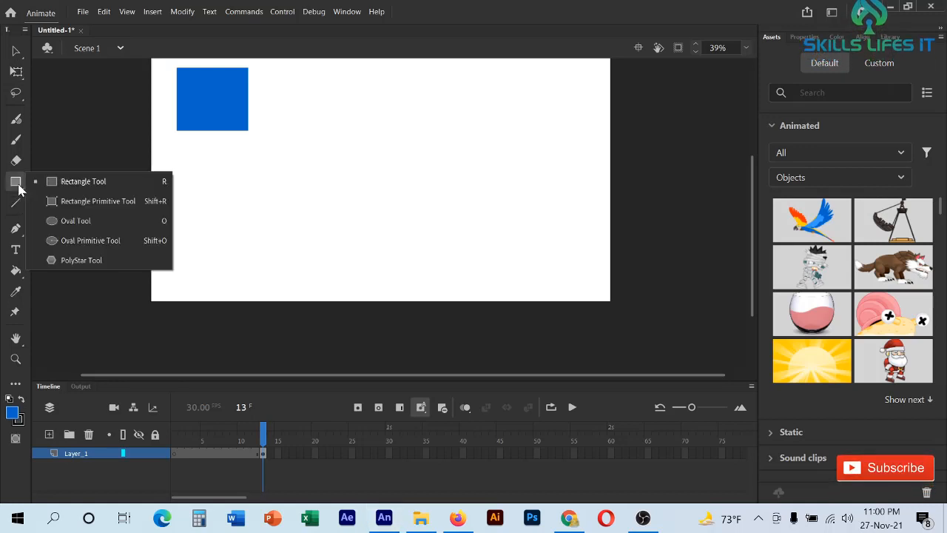
pyautogui.click(63, 201)
pyautogui.moveTo(304, 170); pyautogui.dragTo(405, 256)
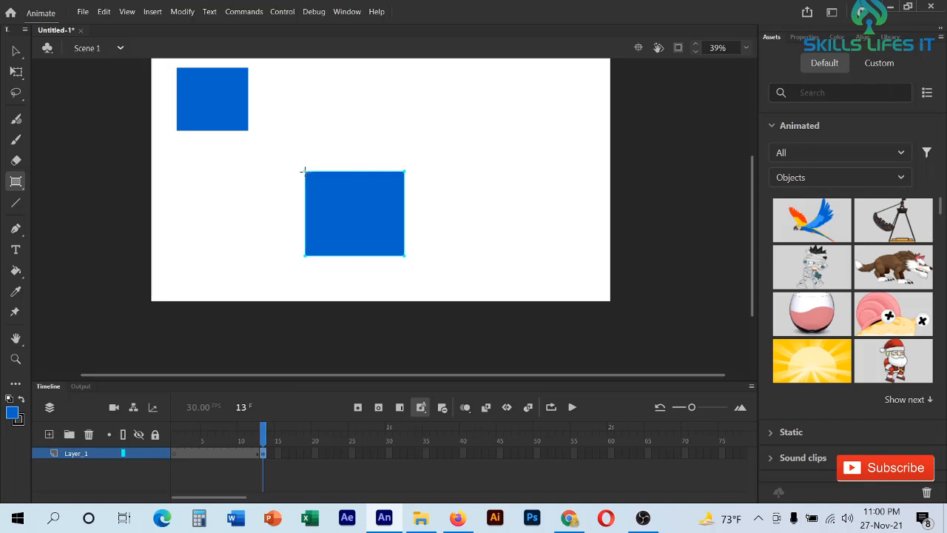
pyautogui.moveTo(304, 171); pyautogui.dragTo(385, 239)
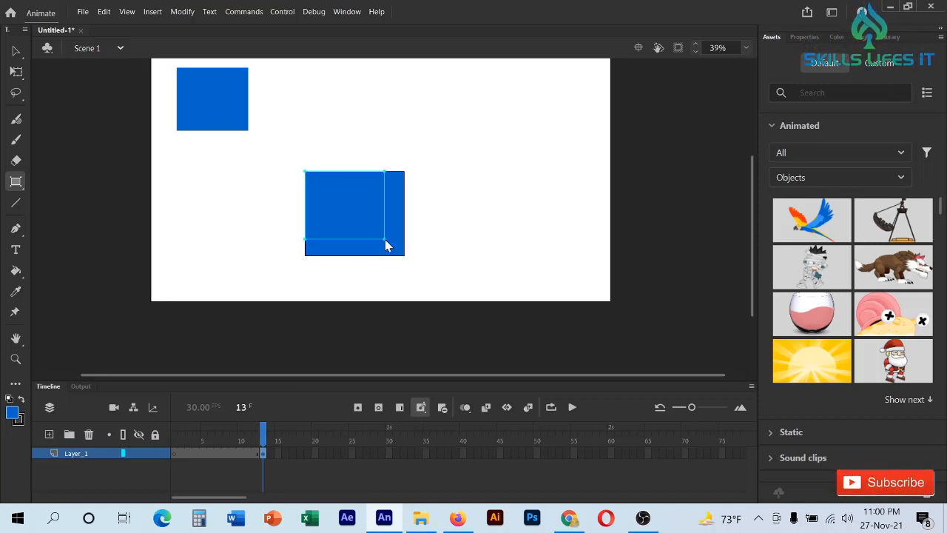
# Step: Shrink the smaller primitive rectangle with the Free Transform tool and delete both primitive rectangles
pyautogui.click(17, 74)
pyautogui.moveTo(305, 170); pyautogui.dragTo(324, 198)
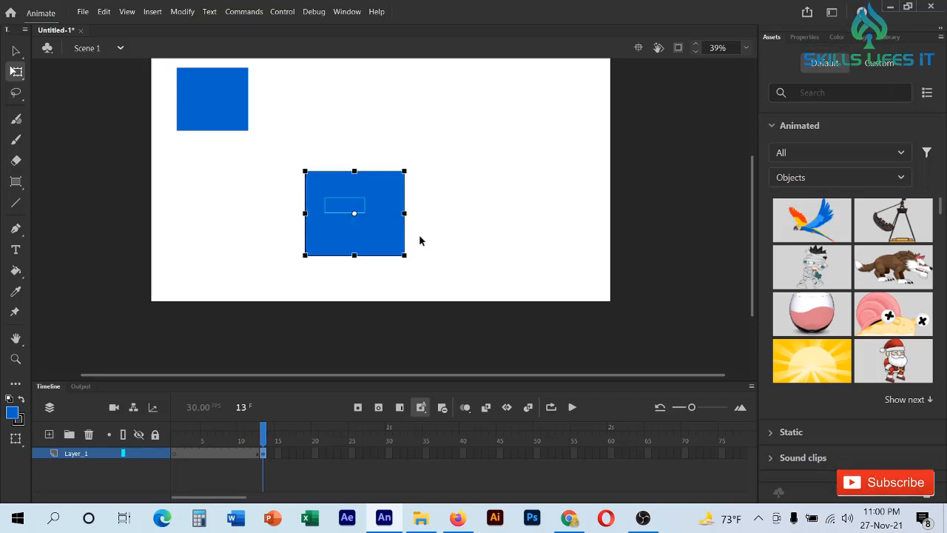
pyautogui.press('Delete')
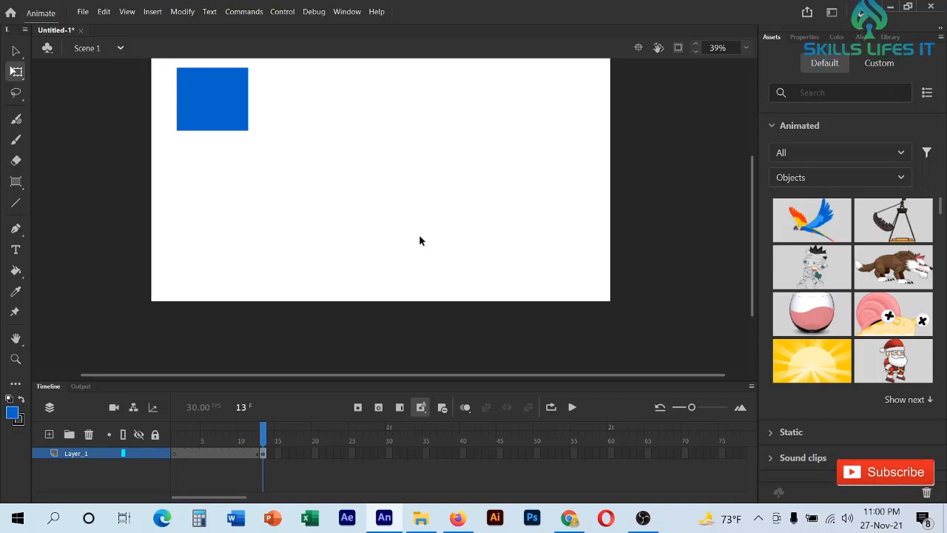
# Step: Draw a wide blue oval in the lower middle of the stage with the Oval tool
pyautogui.click(16, 182)
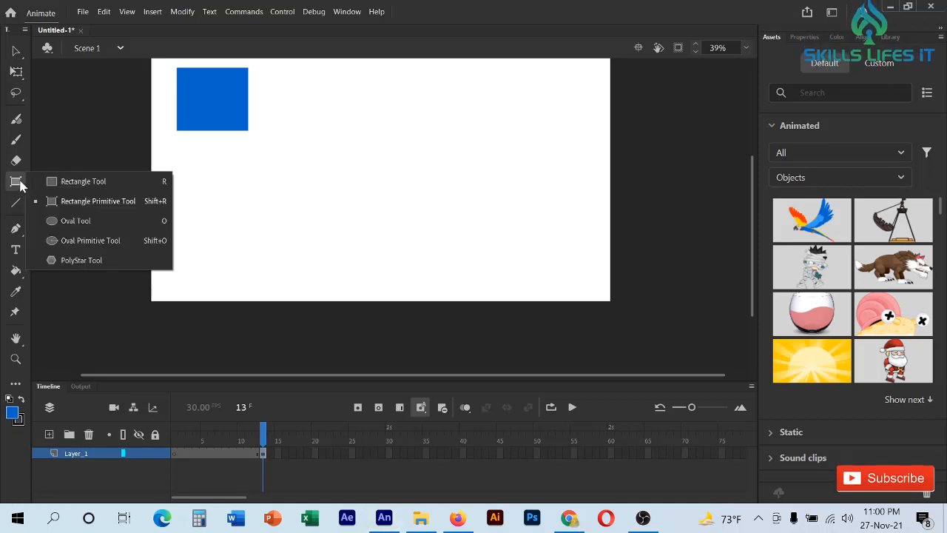
pyautogui.click(61, 223)
pyautogui.moveTo(348, 175); pyautogui.dragTo(477, 287)
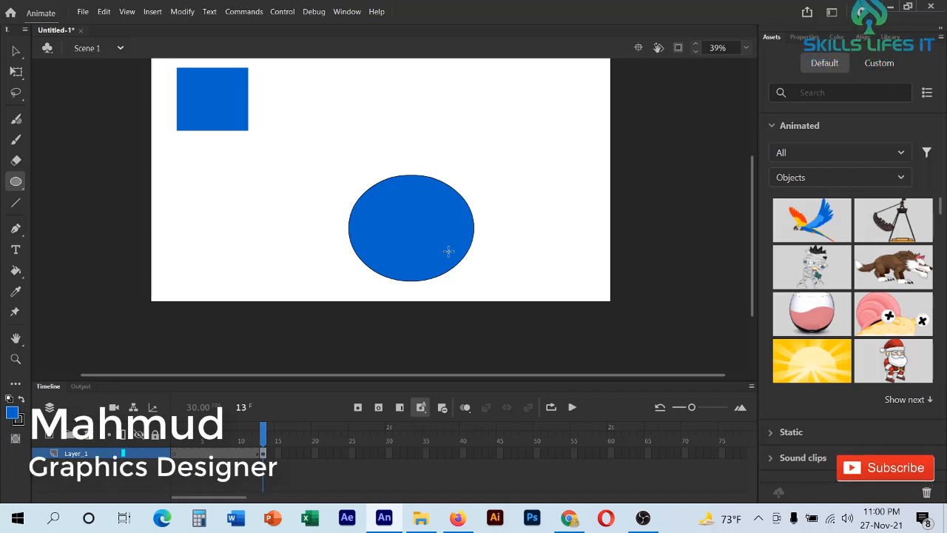
# Step: Select the whole blue oval together with its outline using the Selection tool and delete it
pyautogui.click(16, 51)
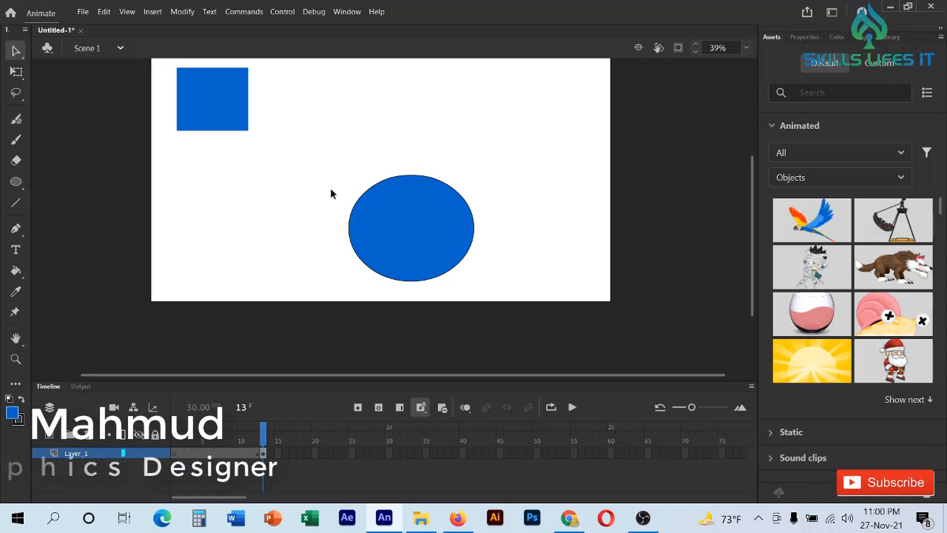
pyautogui.moveTo(321, 177); pyautogui.dragTo(503, 318)
pyautogui.press('Delete')
pyautogui.moveTo(340, 141); pyautogui.dragTo(460, 262)
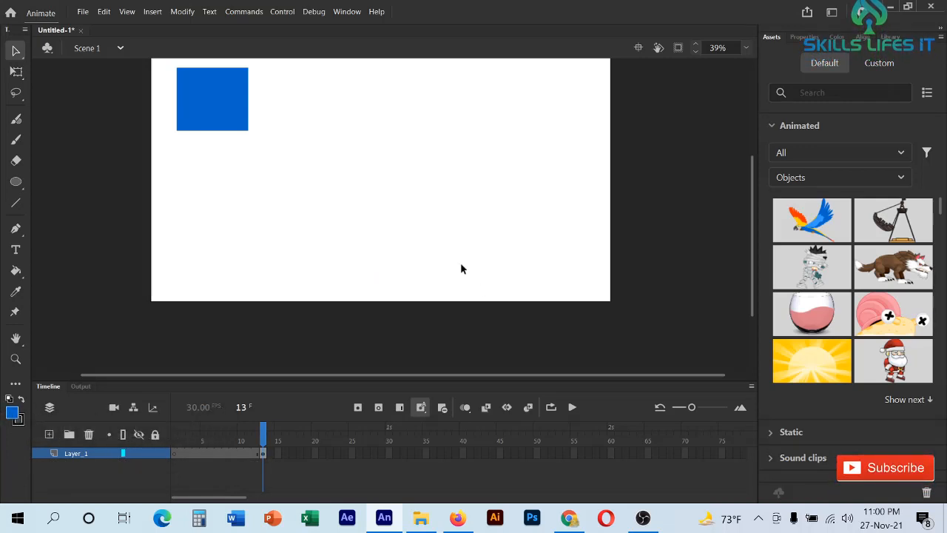
# Step: Draw a perfect blue circle outward from its centre, right of the stage's middle, with the Oval tool
pyautogui.click(15, 182)
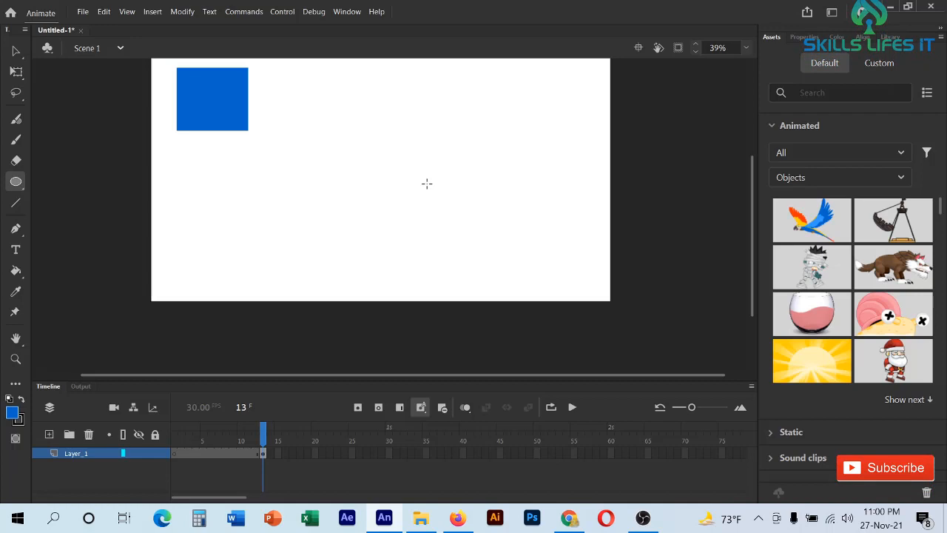
pyautogui.moveTo(428, 190); pyautogui.dragTo(464, 243)
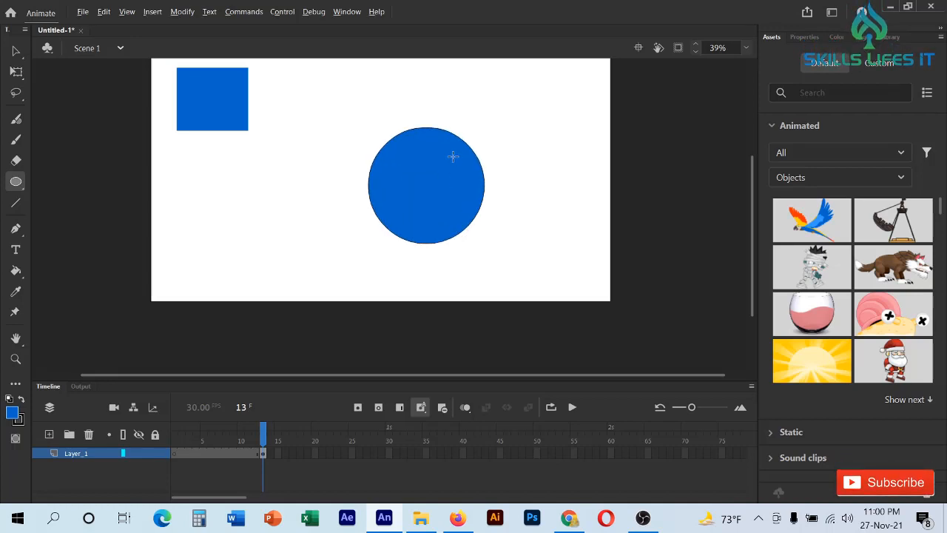
pyautogui.scroll(3, 451, 156)
pyautogui.scroll(-3, 452, 159)
pyautogui.scroll(2, 452, 223)
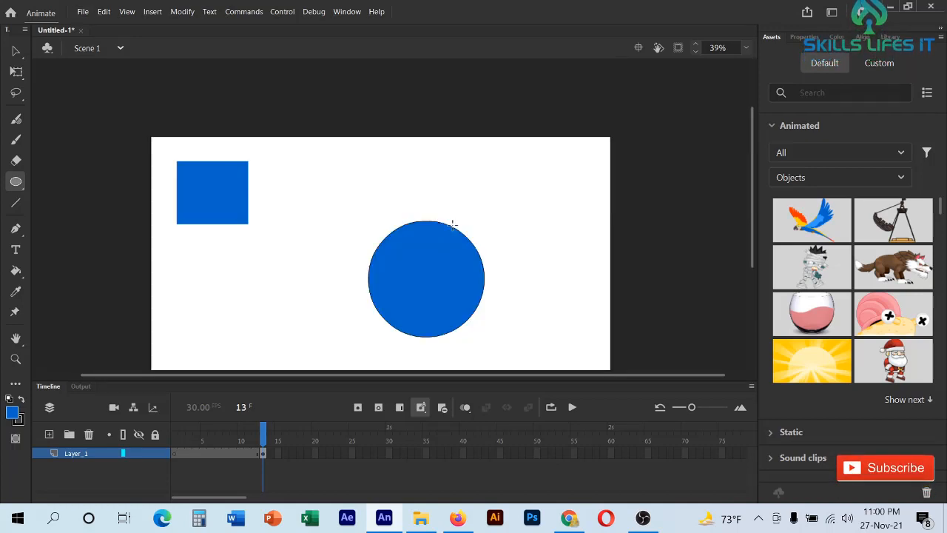
pyautogui.scroll(-2, 453, 223)
pyautogui.scroll(3, 454, 228)
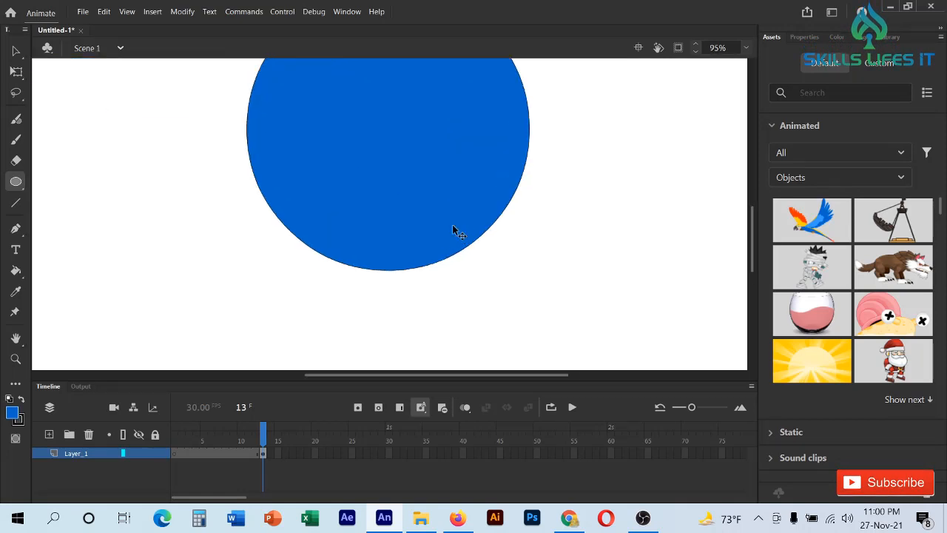
pyautogui.scroll(-3, 456, 230)
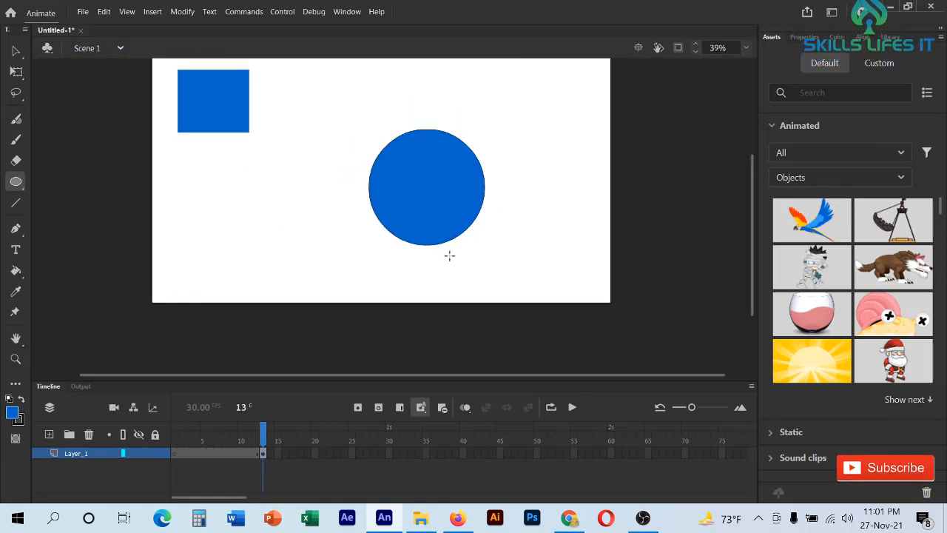
# Step: Draw a small blue pentagon at the stage's lower left and a large tilted one across the middle with the PolyStar tool
pyautogui.click(17, 205)
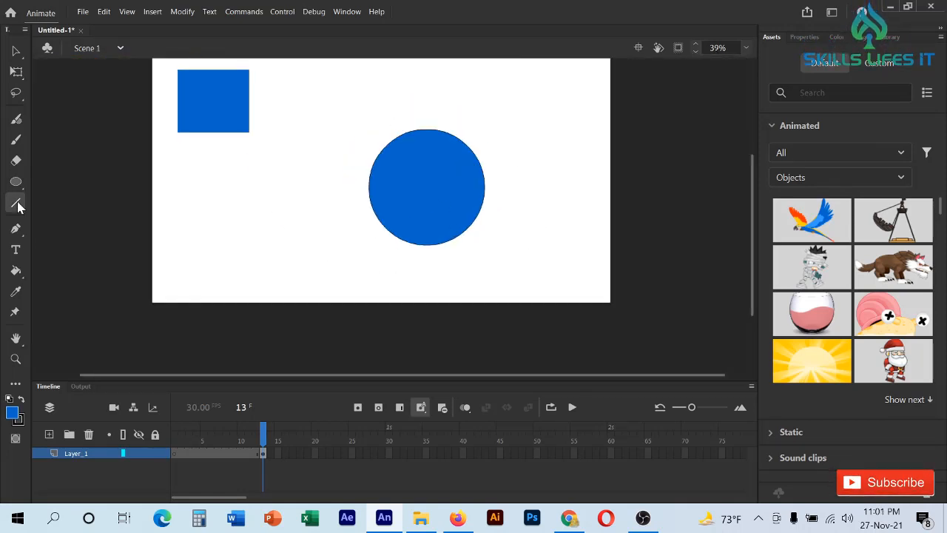
pyautogui.click(16, 181)
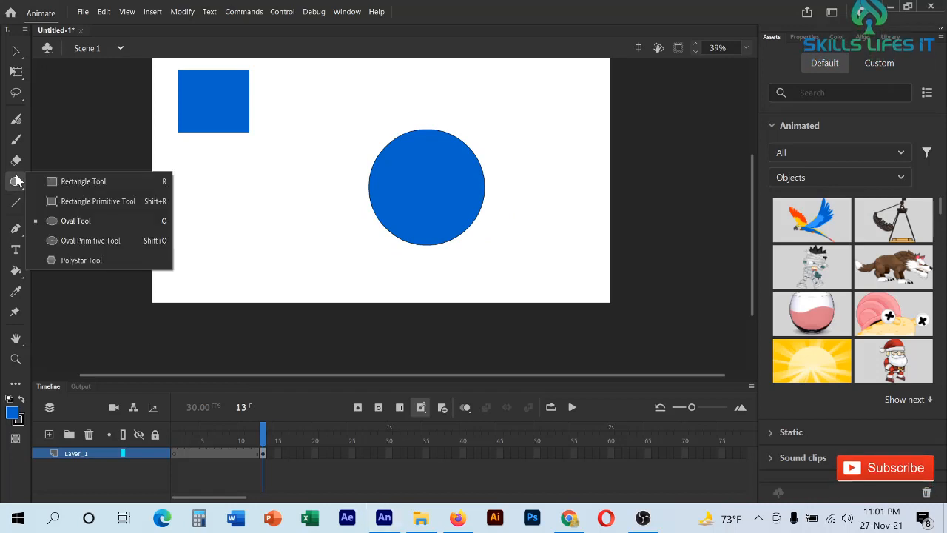
pyautogui.click(81, 259)
pyautogui.moveTo(244, 227); pyautogui.dragTo(244, 278)
pyautogui.moveTo(333, 137); pyautogui.dragTo(384, 245)
pyautogui.press('Escape')
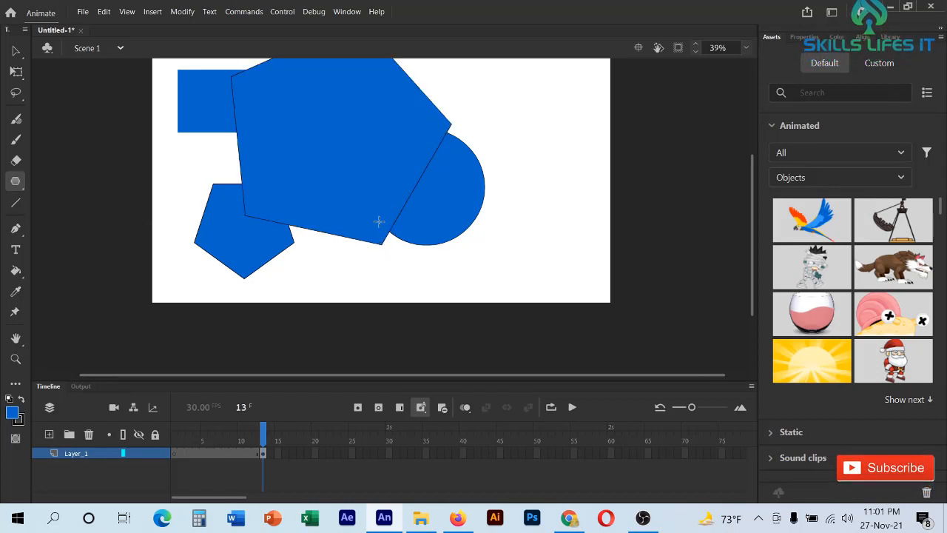
# Step: Select all the blue shapes on the stage together with the Free Transform tool and delete them
pyautogui.scroll(3, 378, 220)
pyautogui.scroll(-3, 378, 220)
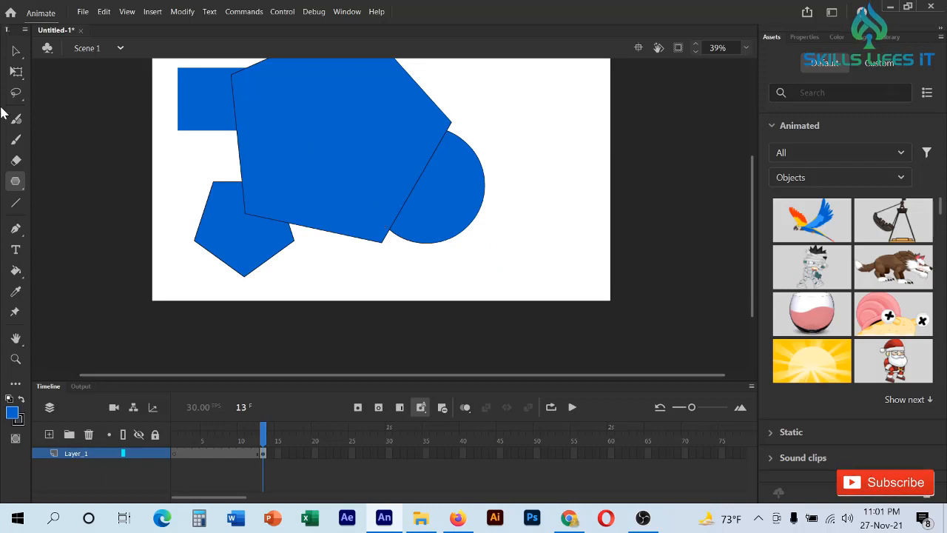
pyautogui.click(16, 71)
pyautogui.moveTo(171, 79); pyautogui.dragTo(459, 254)
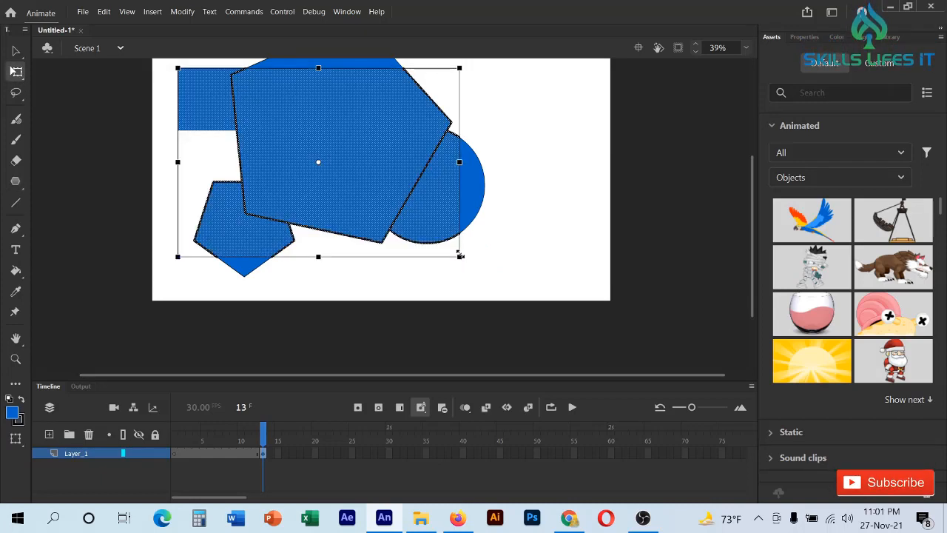
pyautogui.click(490, 239)
pyautogui.click(18, 72)
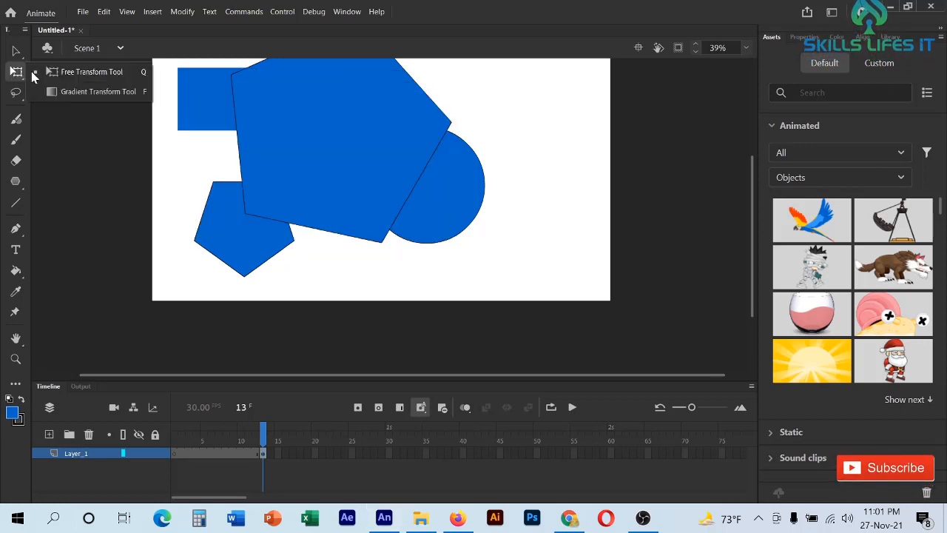
pyautogui.click(72, 74)
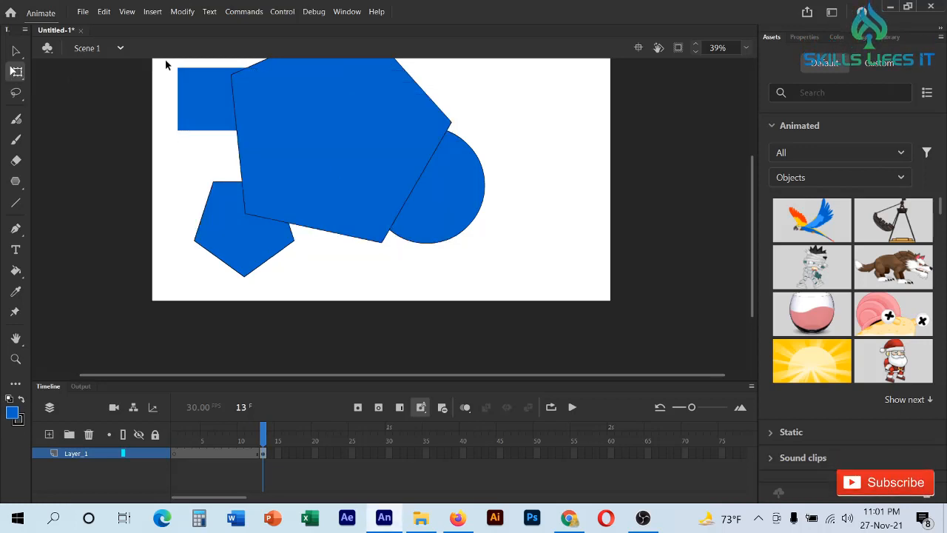
pyautogui.moveTo(165, 65); pyautogui.dragTo(592, 293)
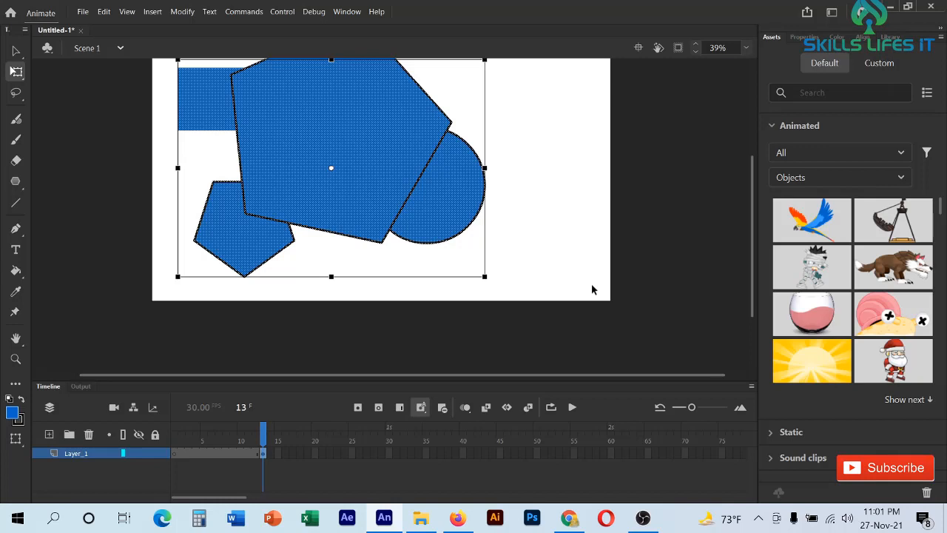
pyautogui.press('Delete')
# Step: Select and delete the leftover tip of the large pentagon that overlaps the stage's upper edge
pyautogui.scroll(5, 540, 259)
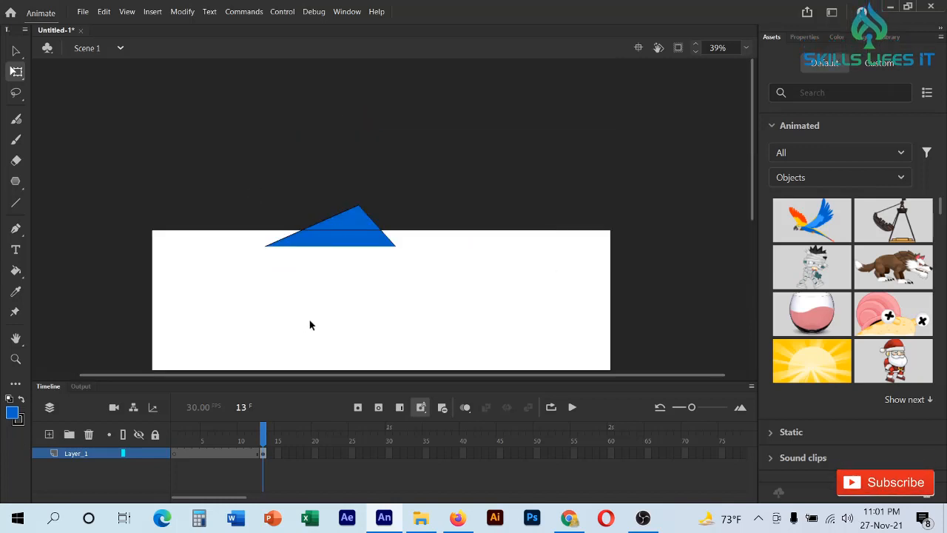
pyautogui.moveTo(234, 247); pyautogui.dragTo(508, 198)
pyautogui.press('Delete')
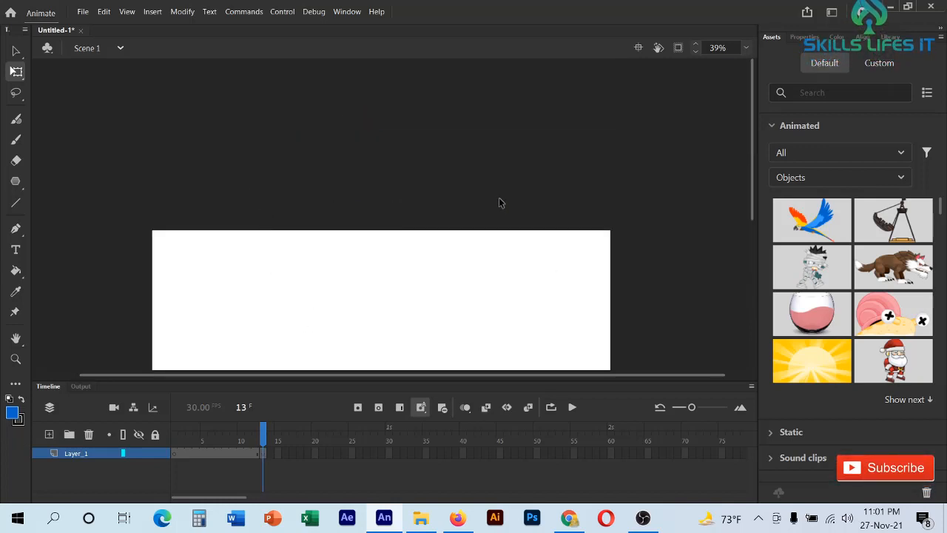
pyautogui.scroll(-5, 501, 207)
pyautogui.scroll(2, 503, 211)
pyautogui.scroll(-2, 503, 211)
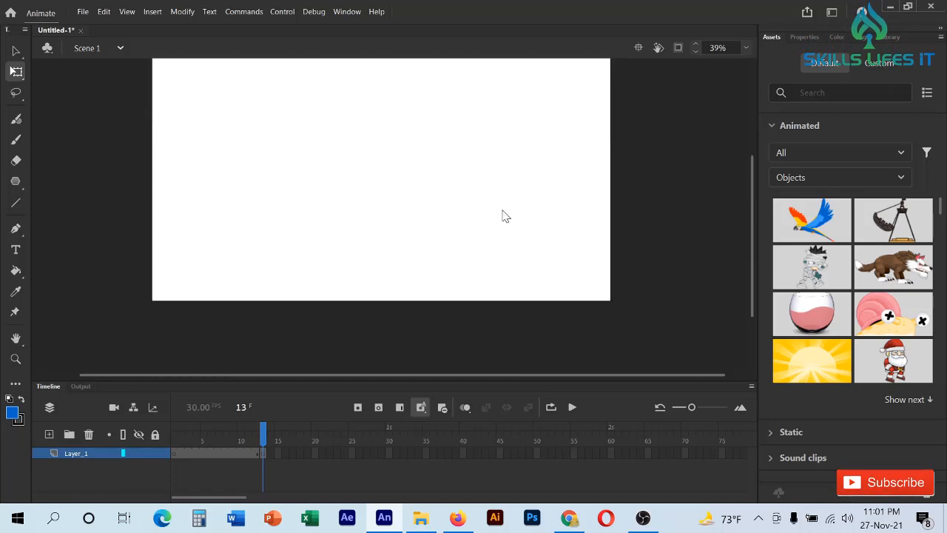
# Step: Draw a closed freeform outline with curved and straight segments on the left half of the stage with the Pen tool
pyautogui.click(18, 229)
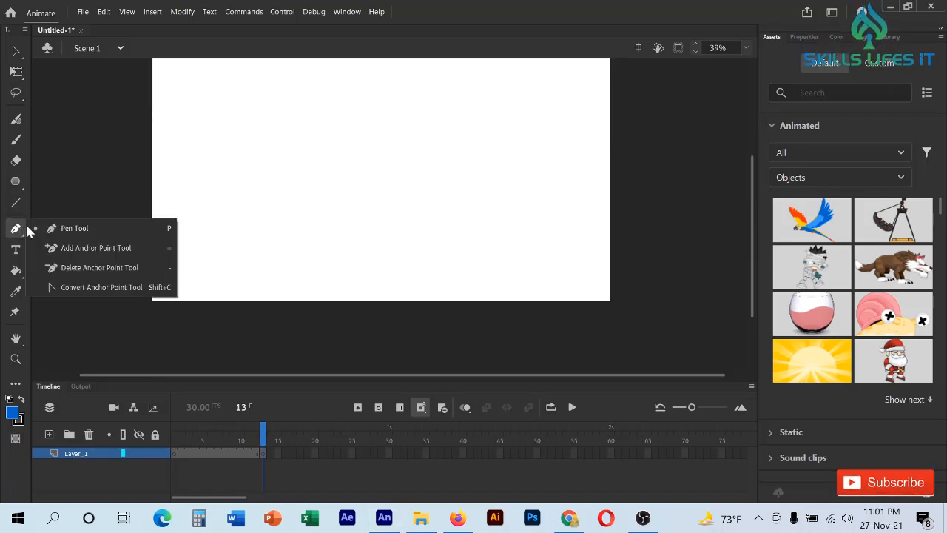
pyautogui.click(47, 233)
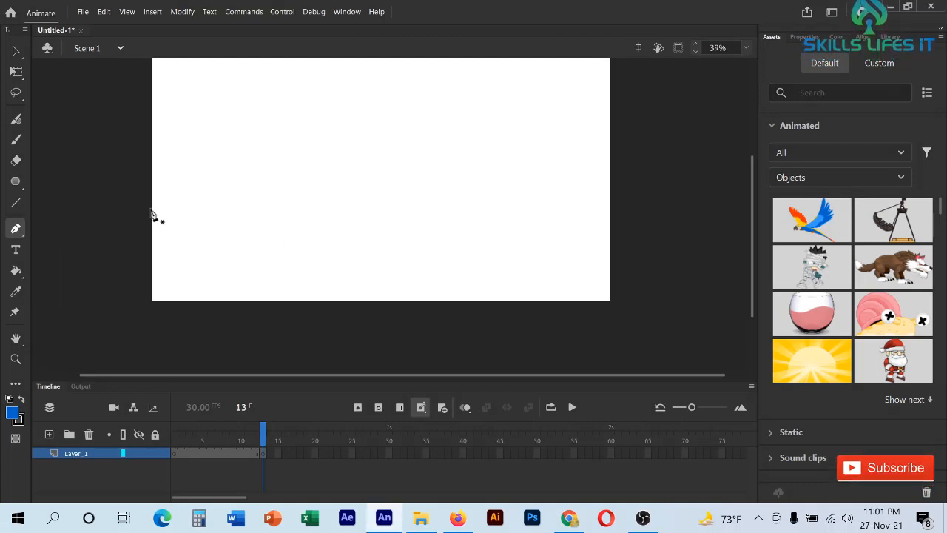
pyautogui.click(206, 199)
pyautogui.moveTo(254, 152); pyautogui.dragTo(291, 170)
pyautogui.moveTo(332, 122); pyautogui.dragTo(344, 140)
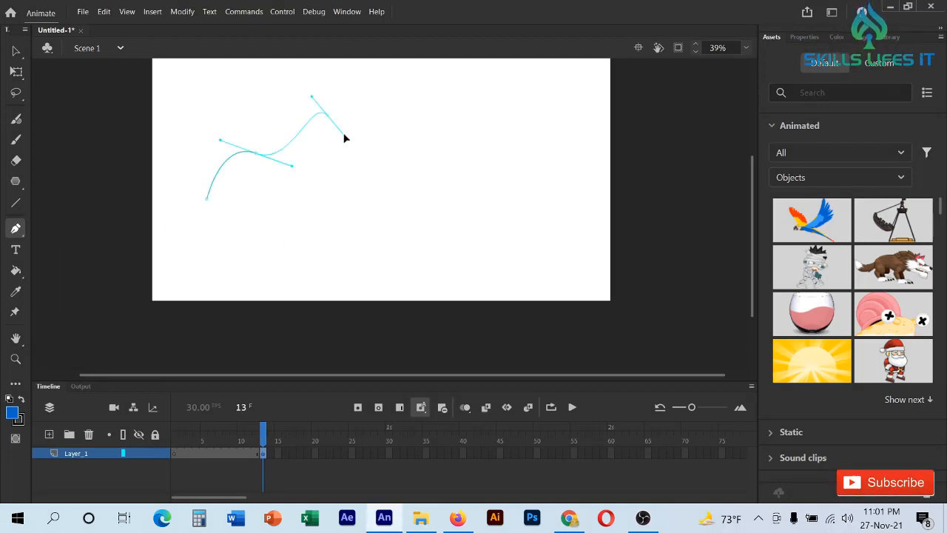
pyautogui.click(372, 130)
pyautogui.moveTo(394, 228); pyautogui.dragTo(382, 247)
pyautogui.moveTo(317, 260); pyautogui.dragTo(300, 259)
pyautogui.click(253, 257)
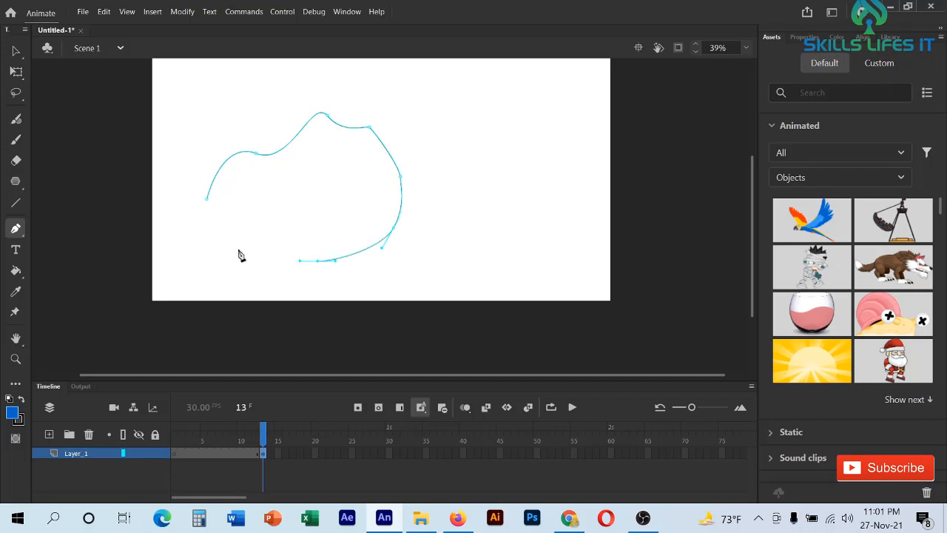
pyautogui.click(221, 235)
pyautogui.click(207, 200)
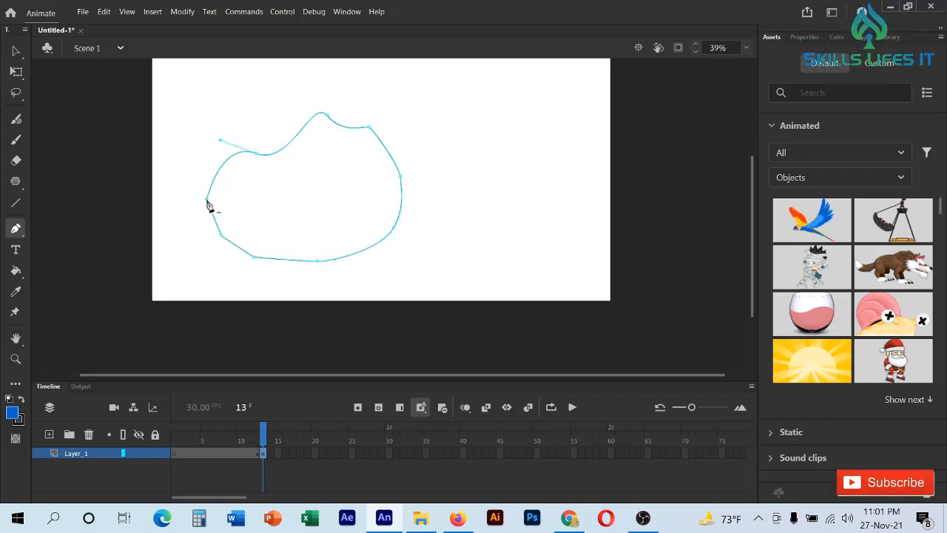
# Step: Select the whole freeform outline with the Free Transform tool and delete it
pyautogui.click(16, 71)
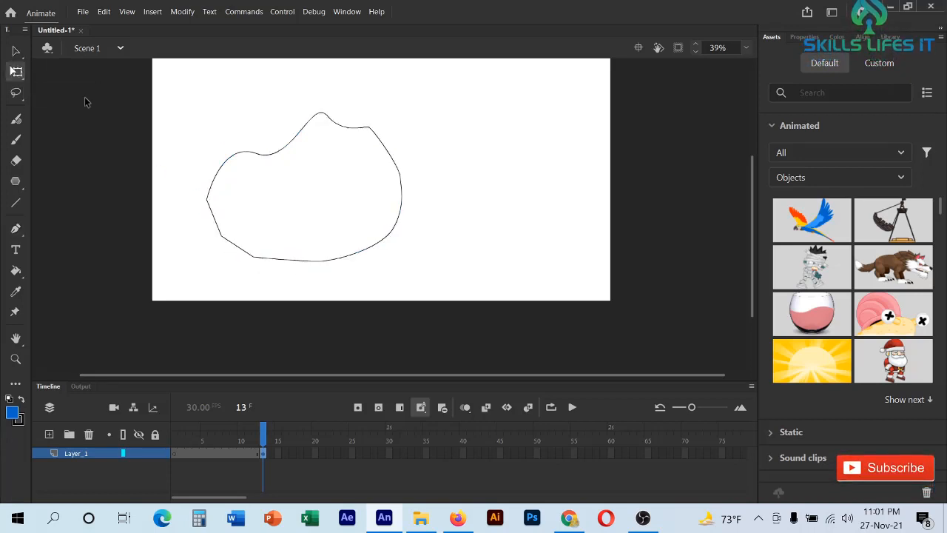
pyautogui.moveTo(221, 102); pyautogui.dragTo(183, 160)
pyautogui.press('Delete')
pyautogui.press('Delete')
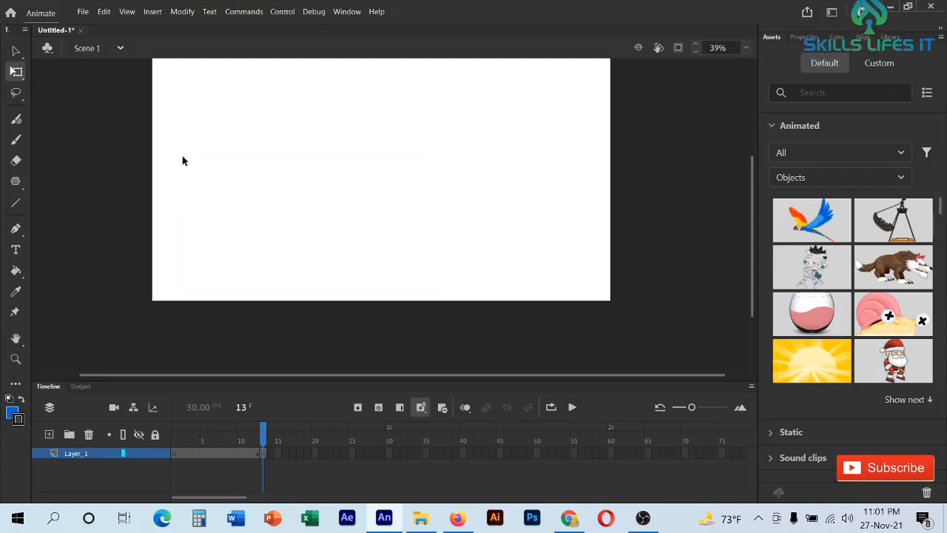
pyautogui.click(16, 229)
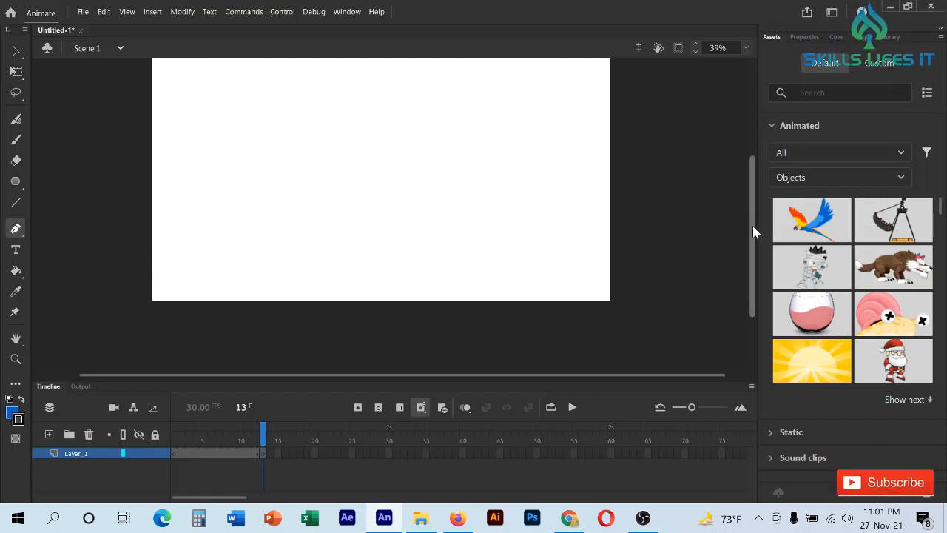
pyautogui.moveTo(752, 225); pyautogui.dragTo(752, 213)
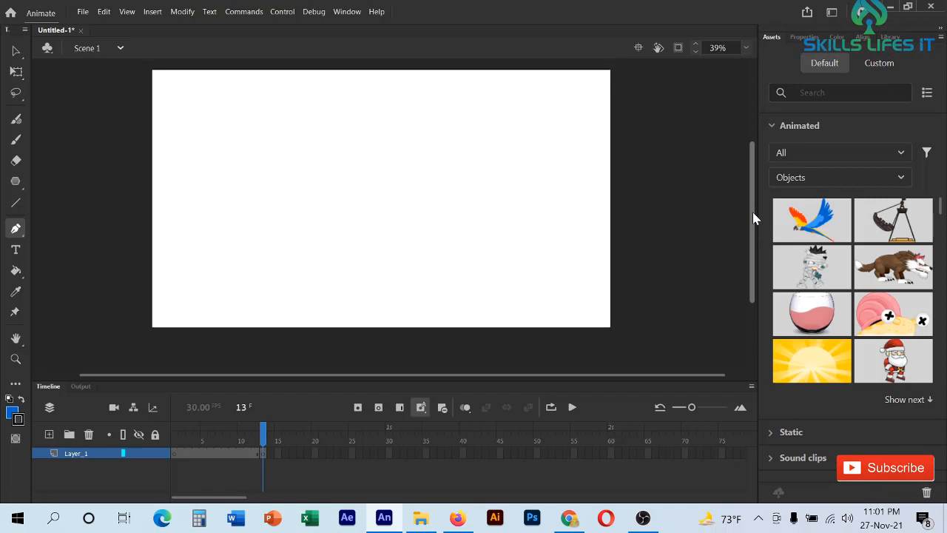
pyautogui.click(16, 249)
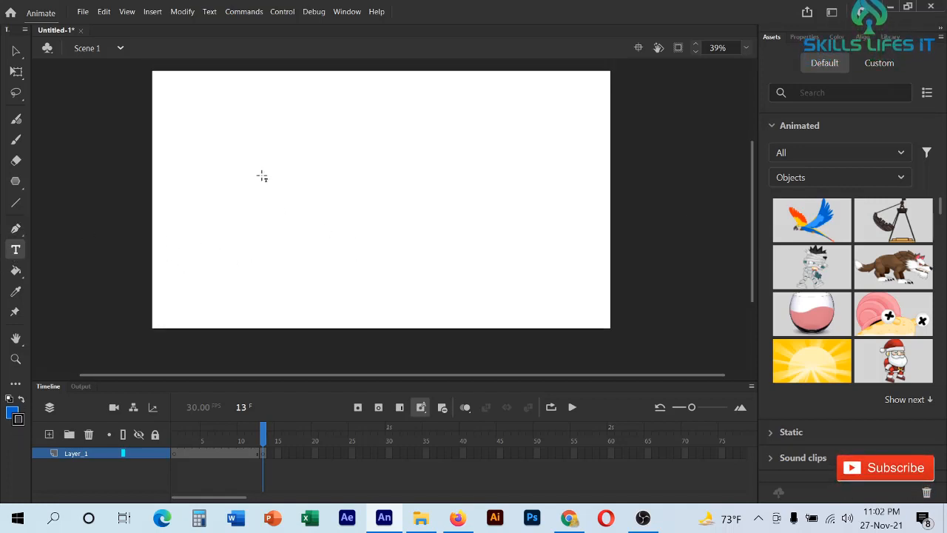
pyautogui.click(15, 270)
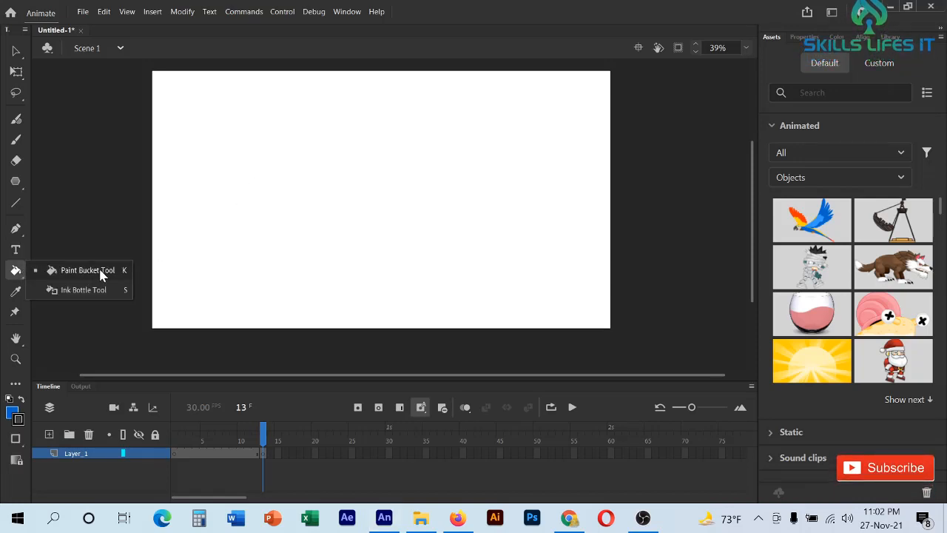
pyautogui.click(15, 293)
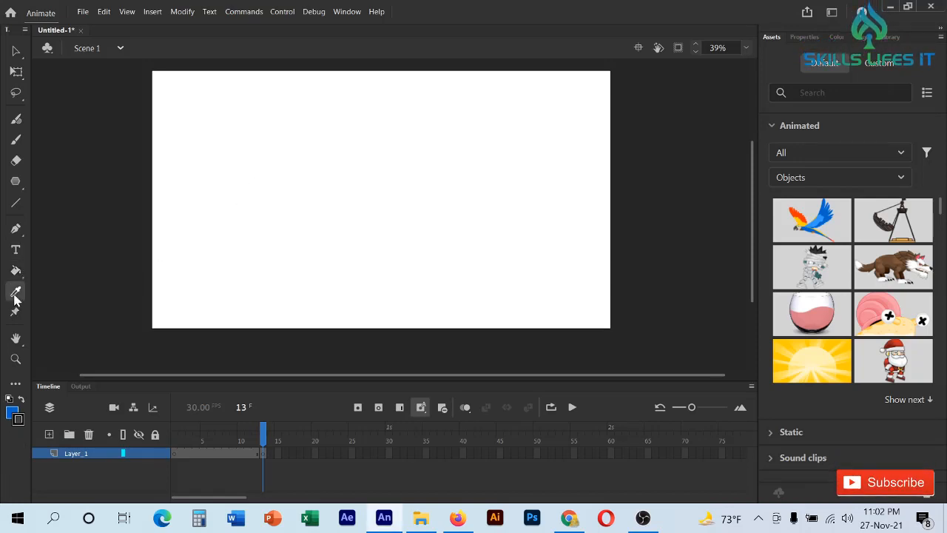
pyautogui.click(15, 312)
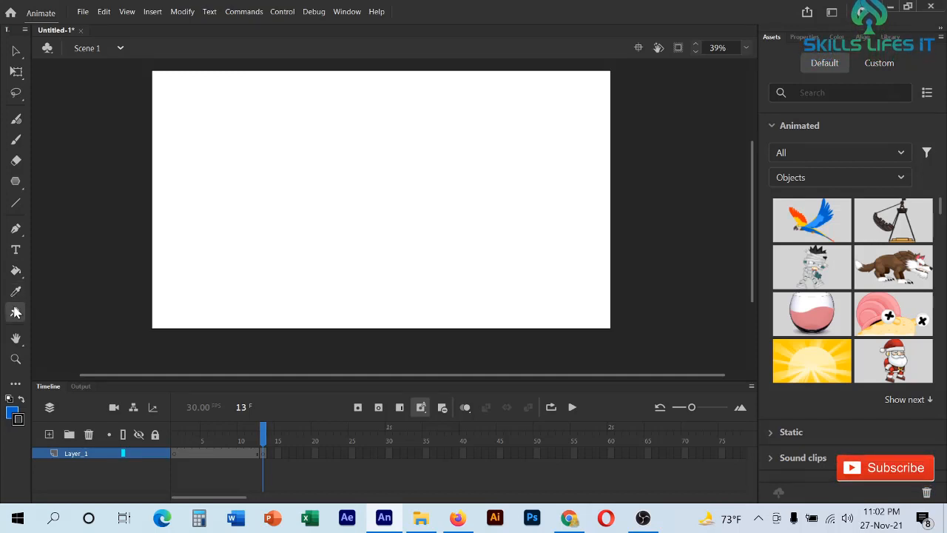
# Step: Shift the stage slightly with the Hand tool and magnify it to 620% with the Zoom tool
pyautogui.click(15, 338)
pyautogui.moveTo(277, 239)
pyautogui.mouseDown()
pyautogui.moveTo(328, 269)
pyautogui.moveTo(290, 251)
pyautogui.mouseUp()
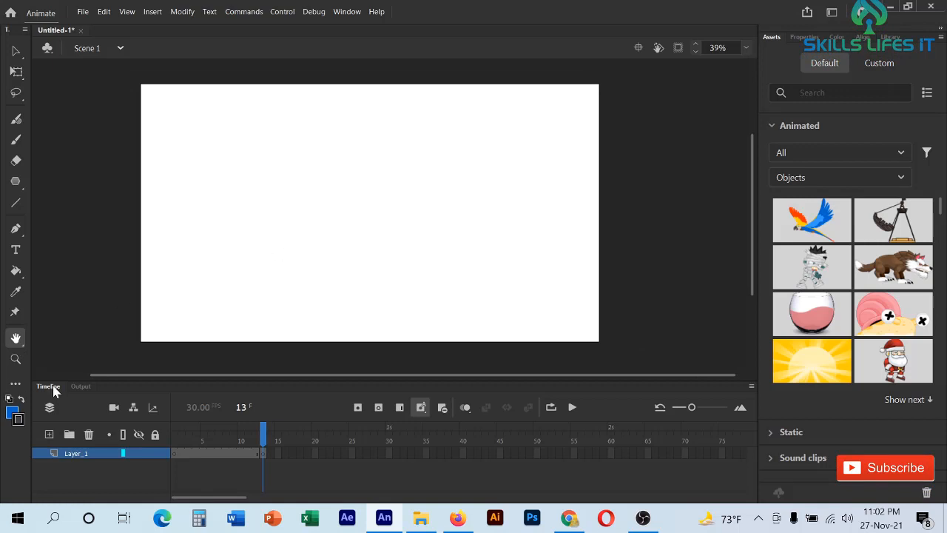
pyautogui.click(22, 359)
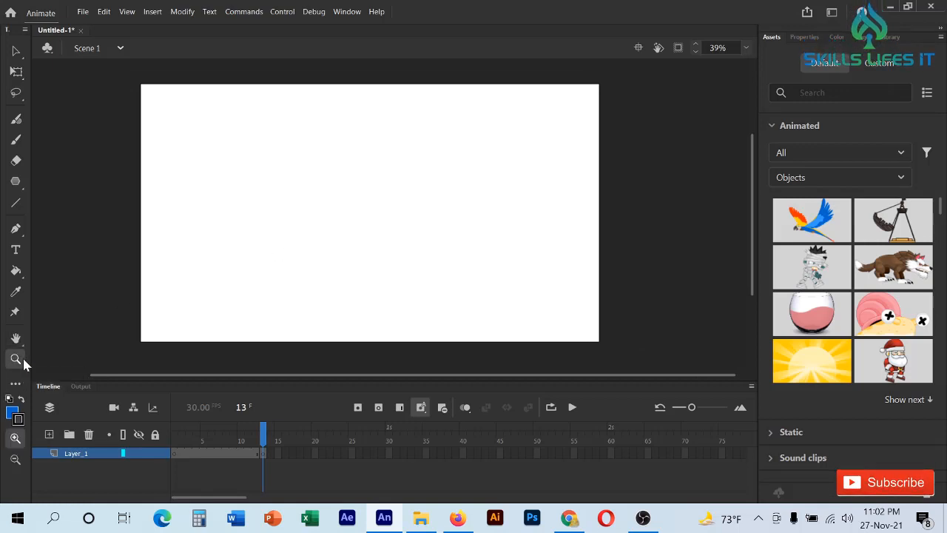
pyautogui.click(271, 313)
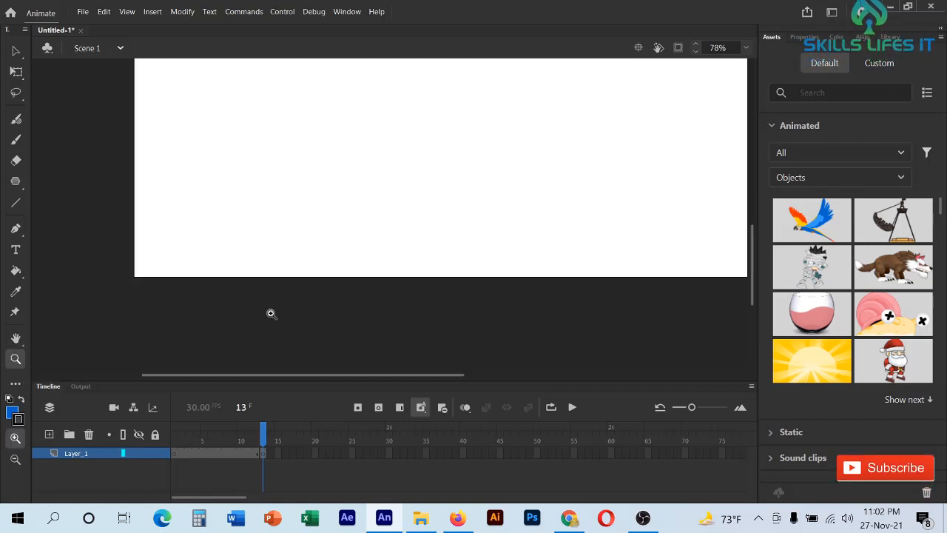
pyautogui.click(271, 313)
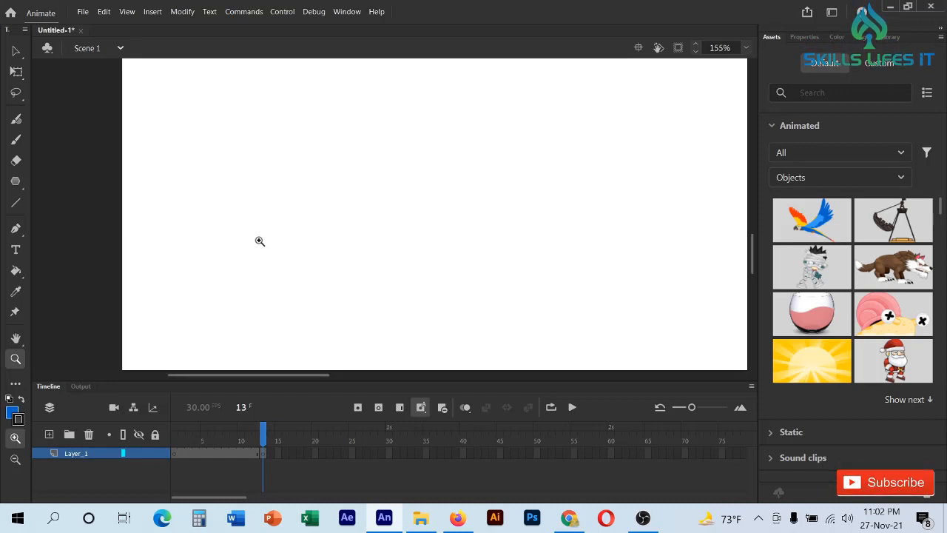
pyautogui.click(260, 241)
pyautogui.click(259, 241)
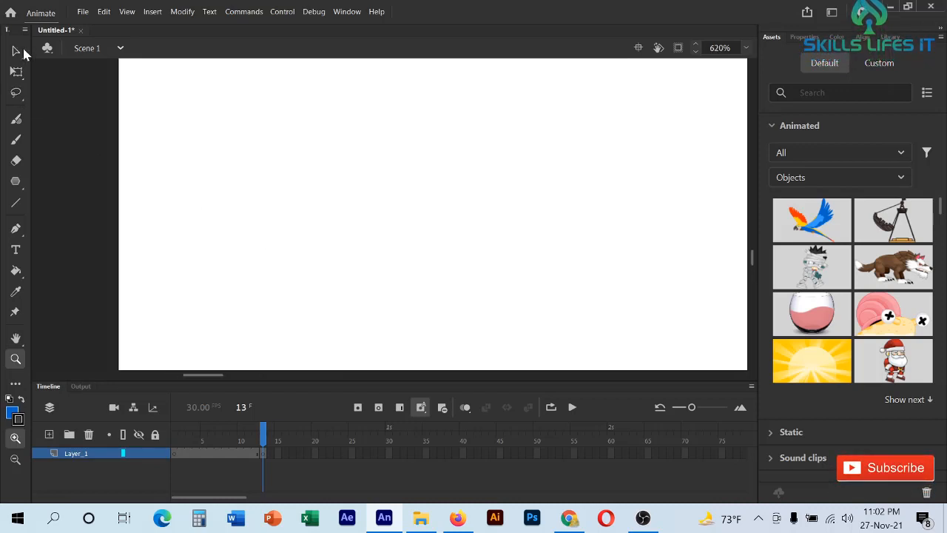
# Step: Switch to the Selection tool and zoom out to 34% so the whole stage fits in view
pyautogui.press('v')
pyautogui.scroll(-3, 427, 250)
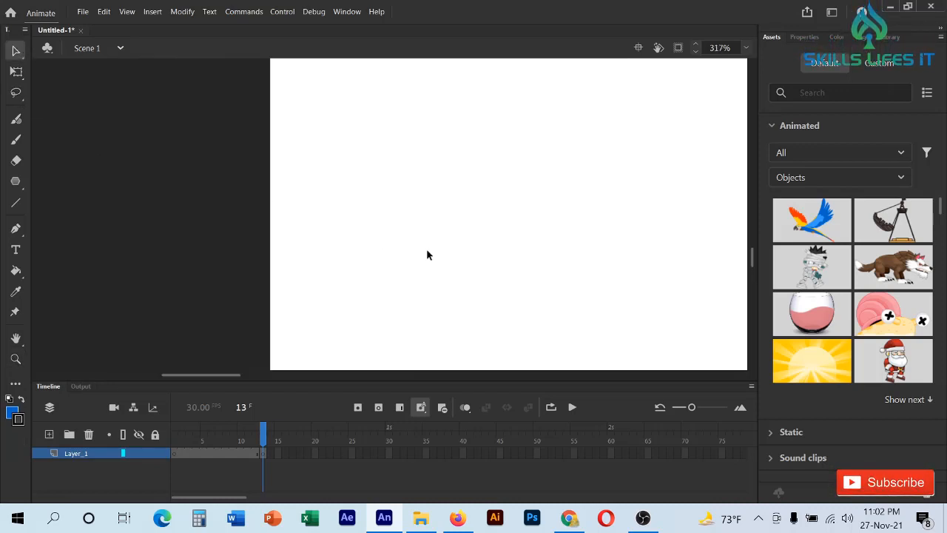
pyautogui.scroll(-8, 341, 277)
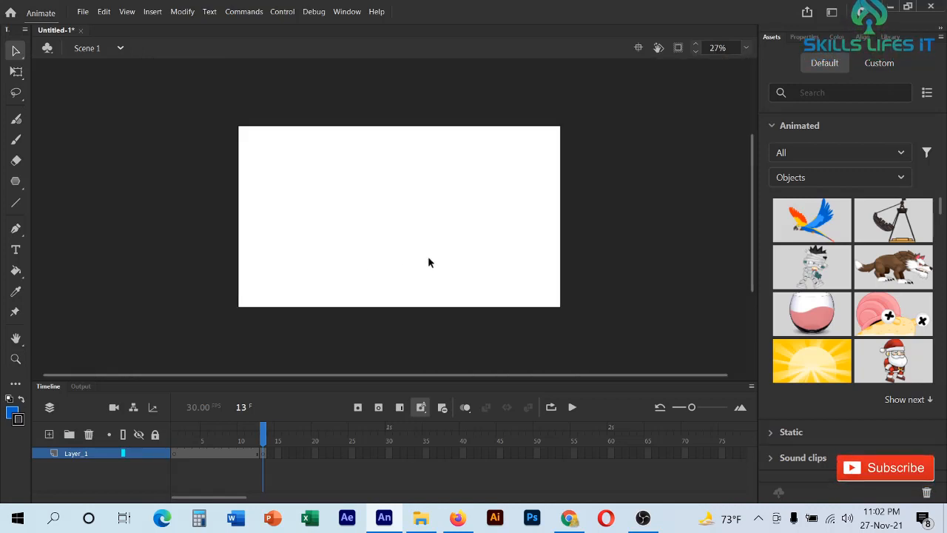
pyautogui.scroll(2, 542, 256)
pyautogui.scroll(-1, 542, 256)
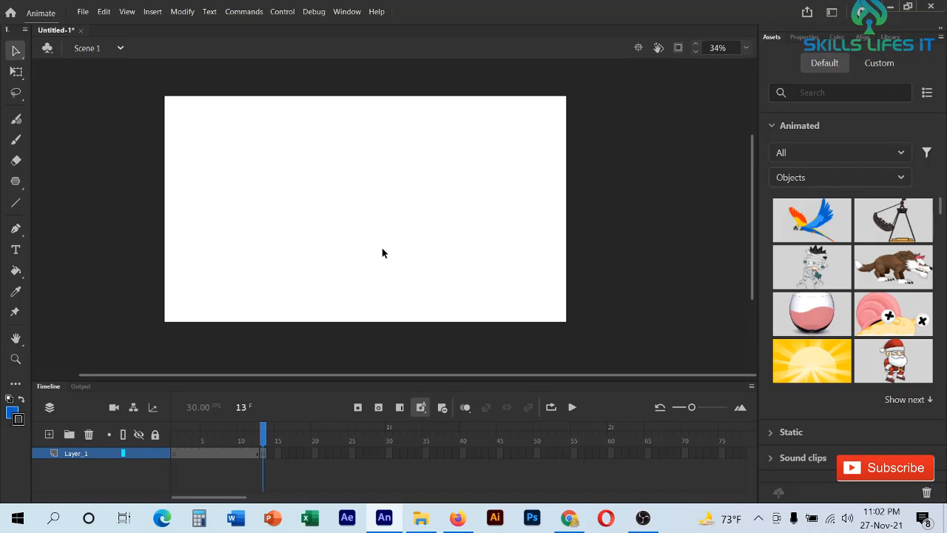
pyautogui.click(187, 10)
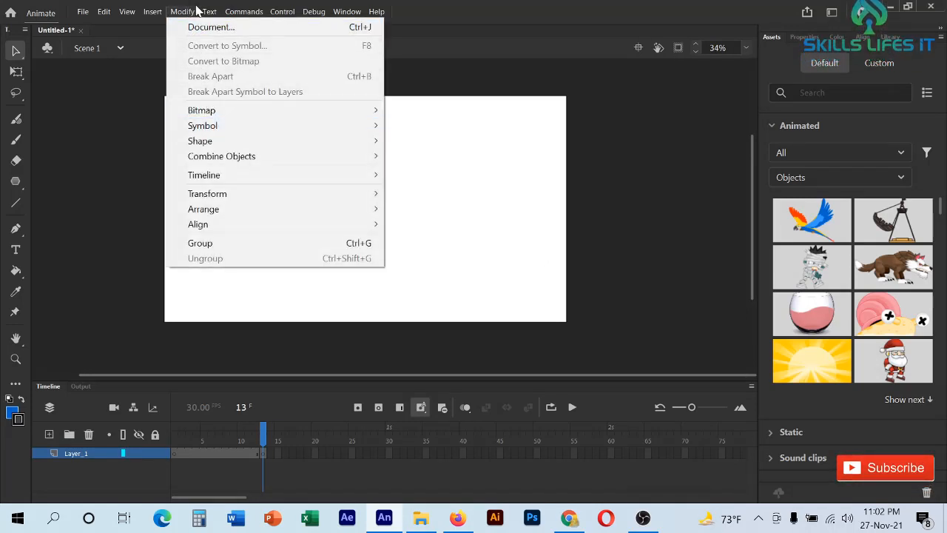
pyautogui.moveTo(269, 13)
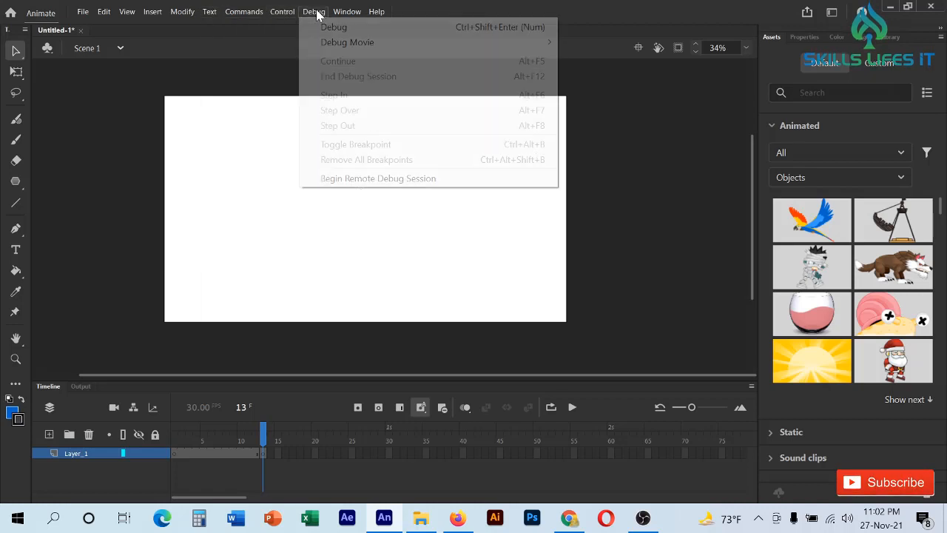
pyautogui.moveTo(344, 15)
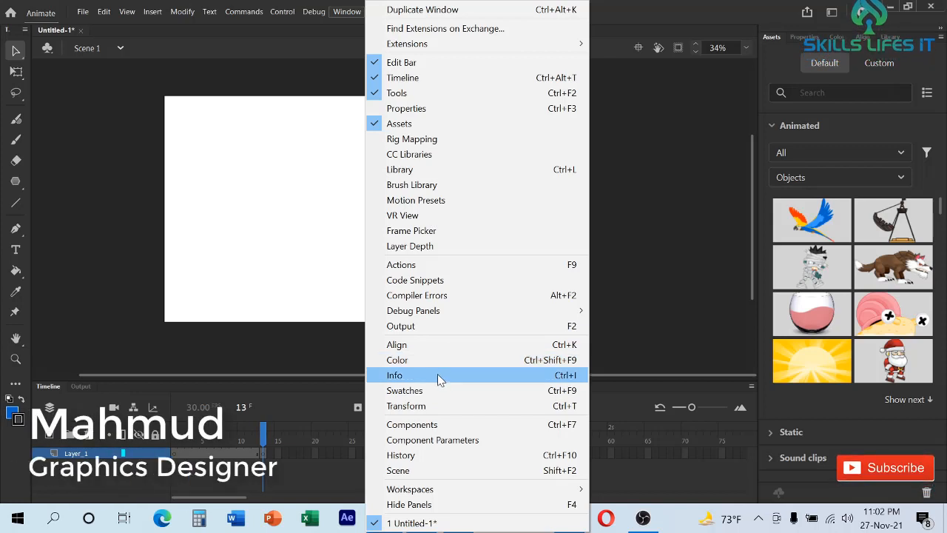
pyautogui.click(350, 10)
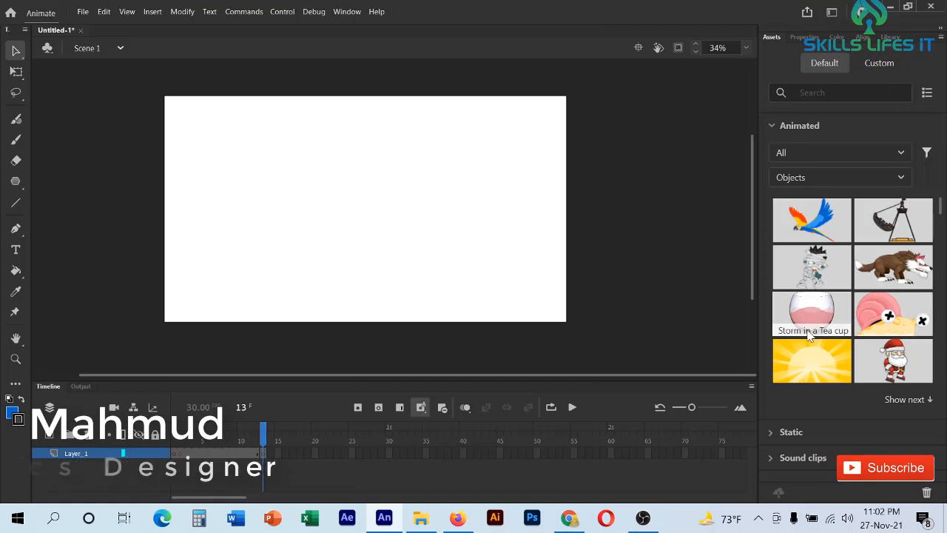
# Step: Add the Storm in a Tea cup animated asset near the stage's centre and move the cup slightly up and to the left
pyautogui.moveTo(813, 310); pyautogui.dragTo(377, 228)
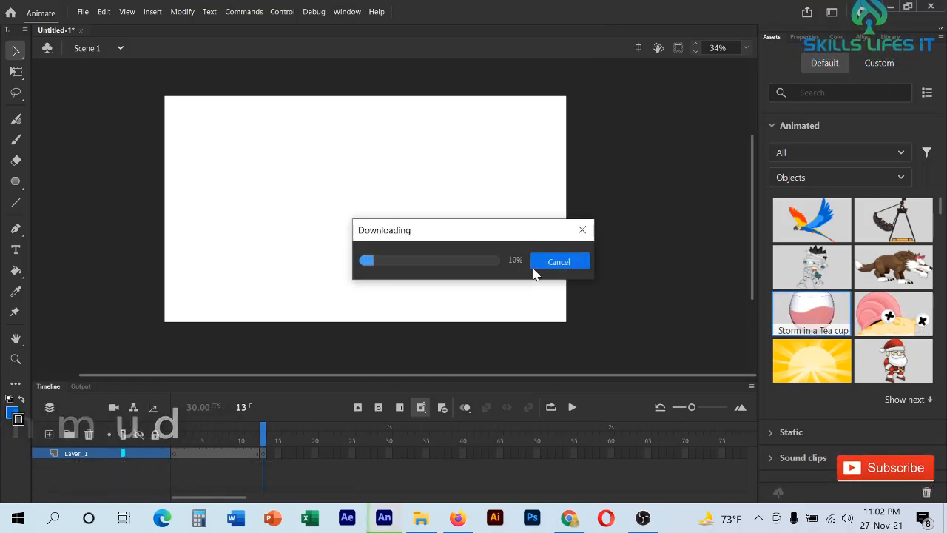
pyautogui.moveTo(477, 232); pyautogui.dragTo(456, 174)
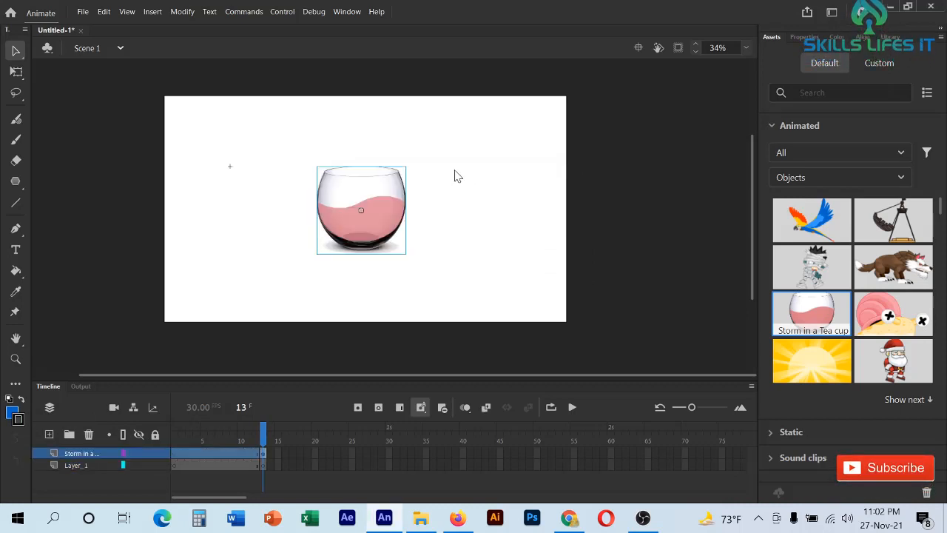
pyautogui.click(406, 259)
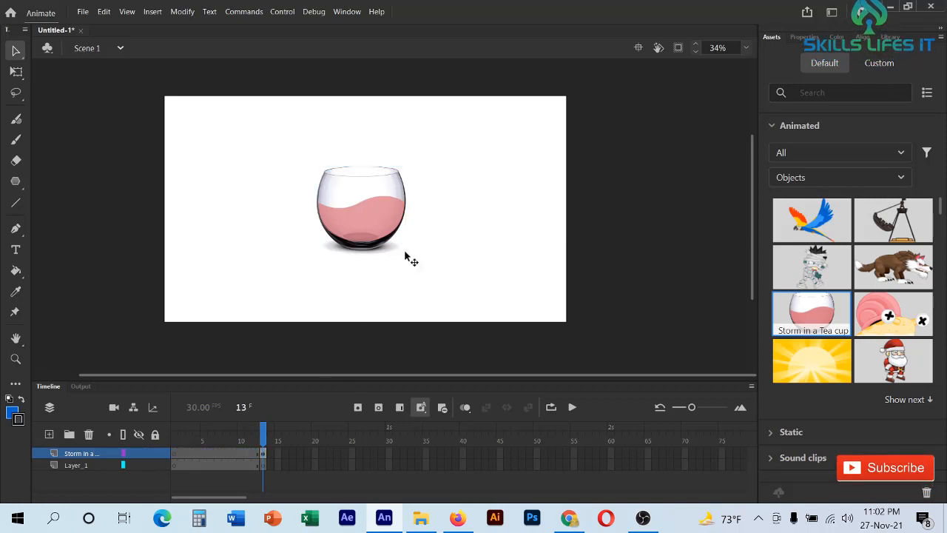
pyautogui.moveTo(374, 215); pyautogui.dragTo(349, 200)
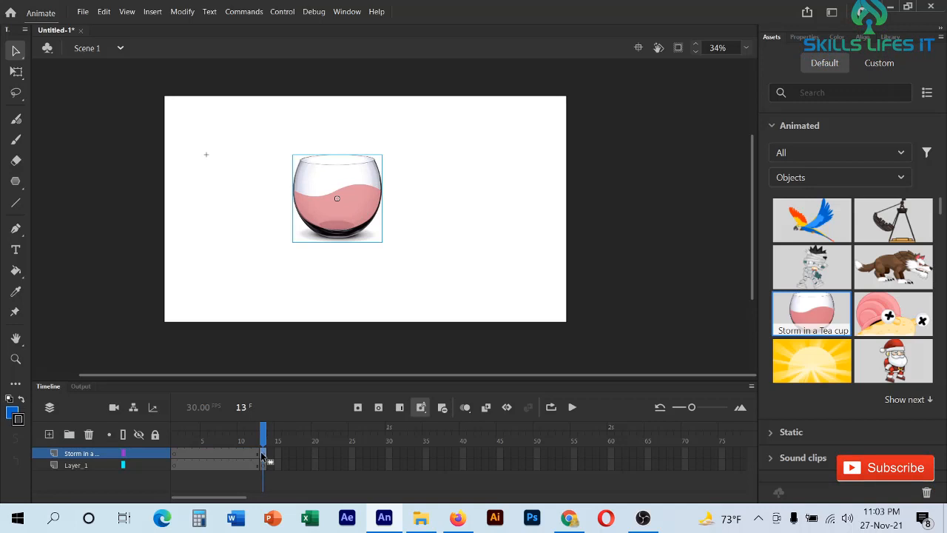
# Step: Scrub the timeline from frame 13 back to frame 1 and forward again to check where the cup appears
pyautogui.moveTo(262, 433); pyautogui.dragTo(145, 441)
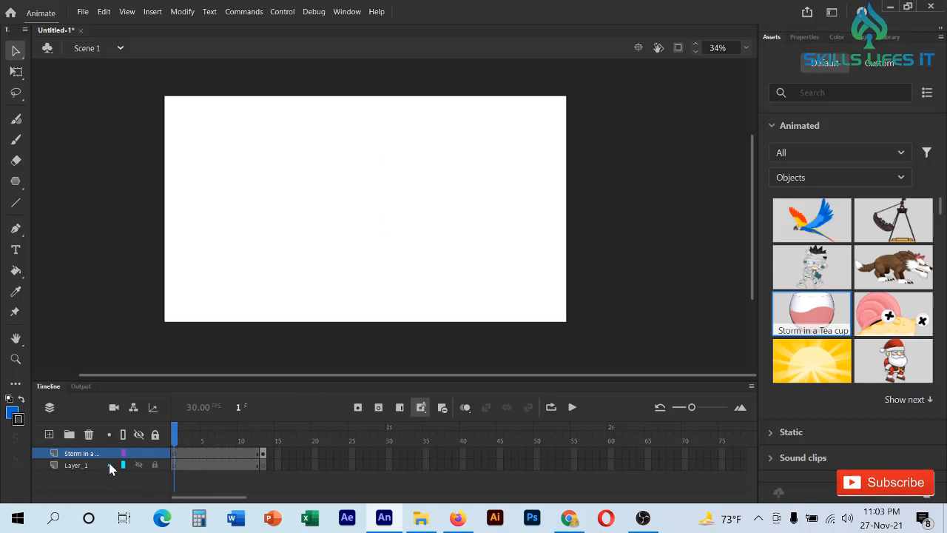
pyautogui.click(190, 438)
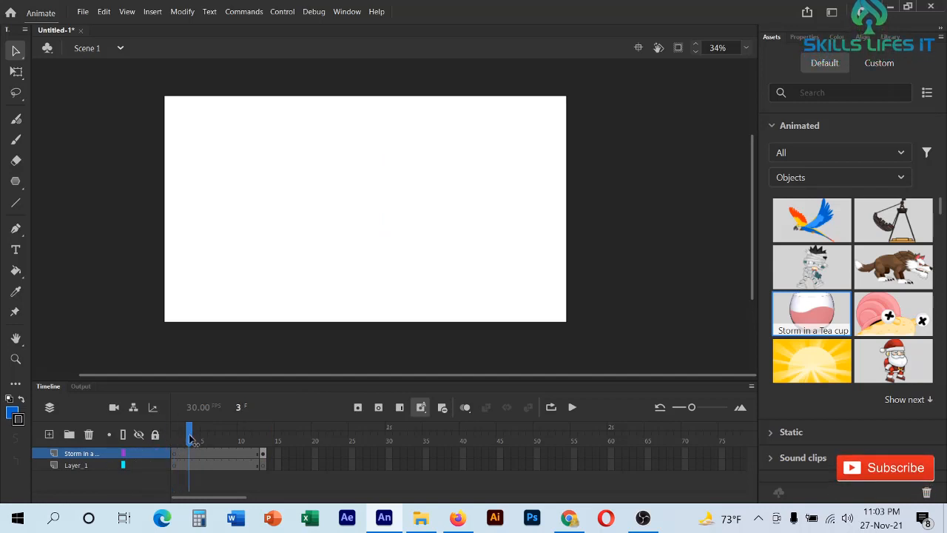
pyautogui.moveTo(190, 438); pyautogui.dragTo(273, 445)
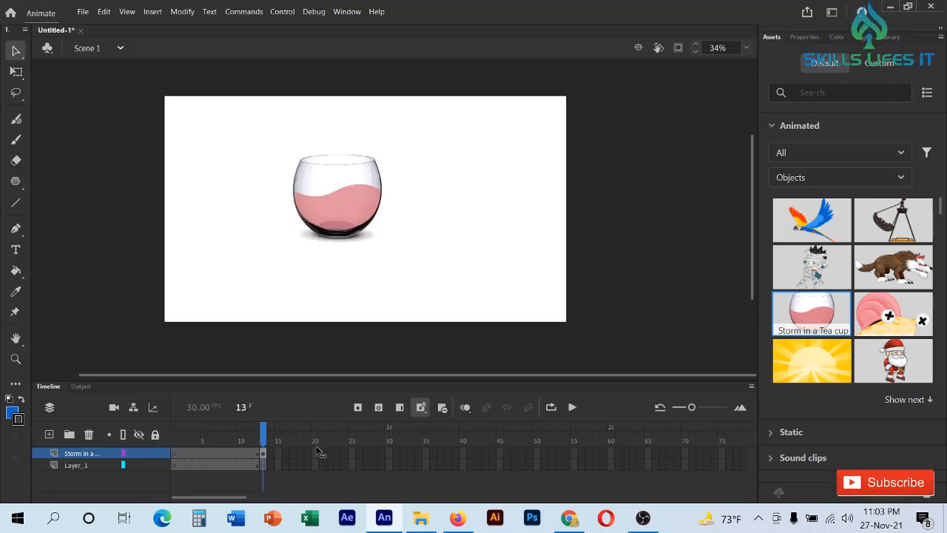
# Step: Select the cup's keyframe at frame 13 and move the cup farther left on the stage
pyautogui.click(263, 456)
pyautogui.click(265, 454)
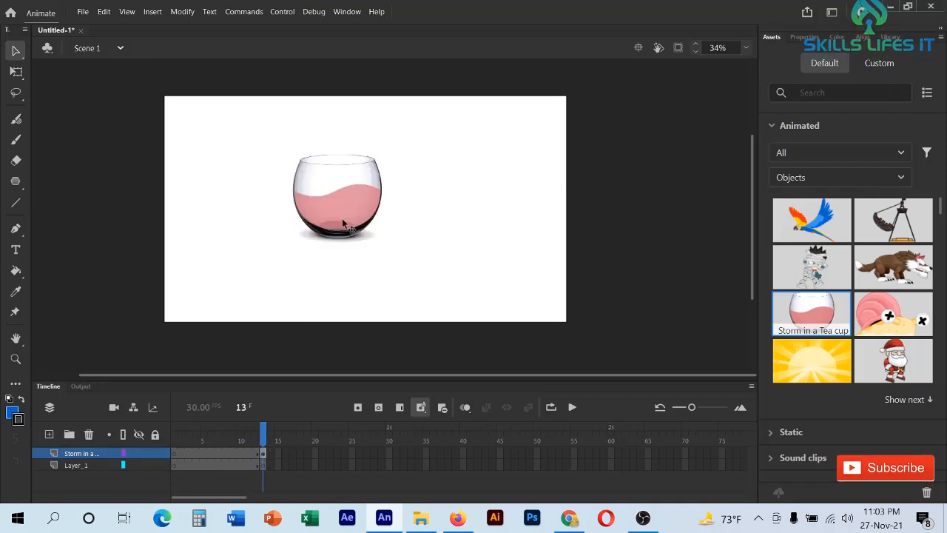
pyautogui.moveTo(349, 228); pyautogui.dragTo(320, 230)
# Step: Add the Shine animated asset to the middle of the stage at frame 13
pyautogui.scroll(-3, 837, 268)
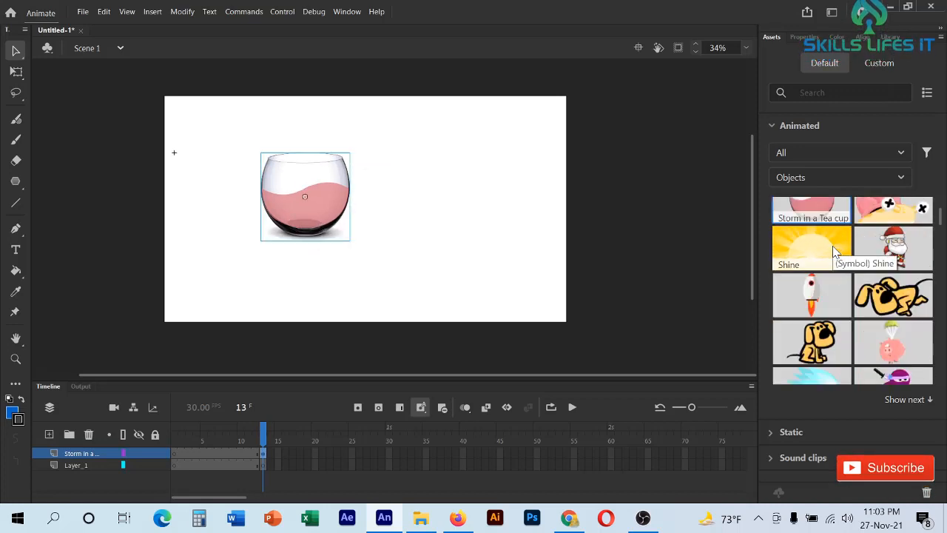
pyautogui.moveTo(835, 251); pyautogui.dragTo(387, 212)
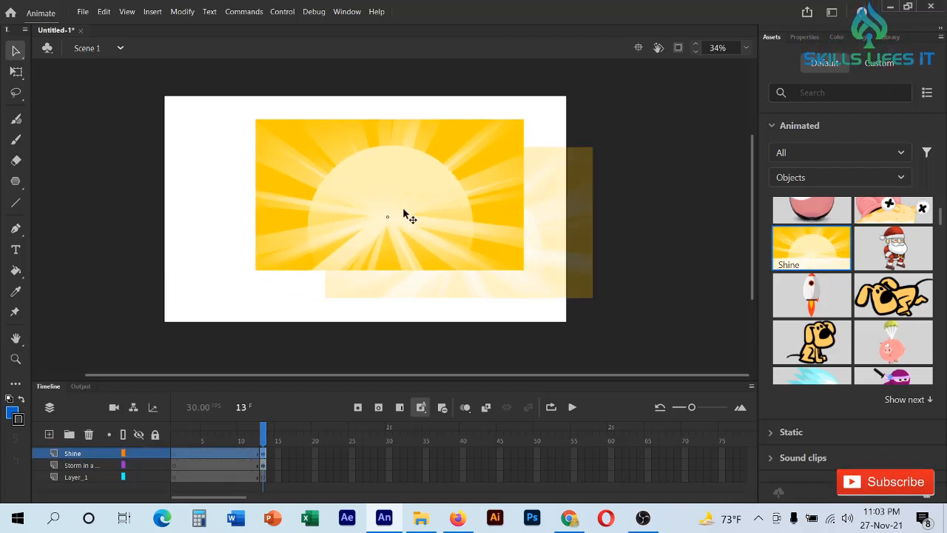
pyautogui.click(265, 436)
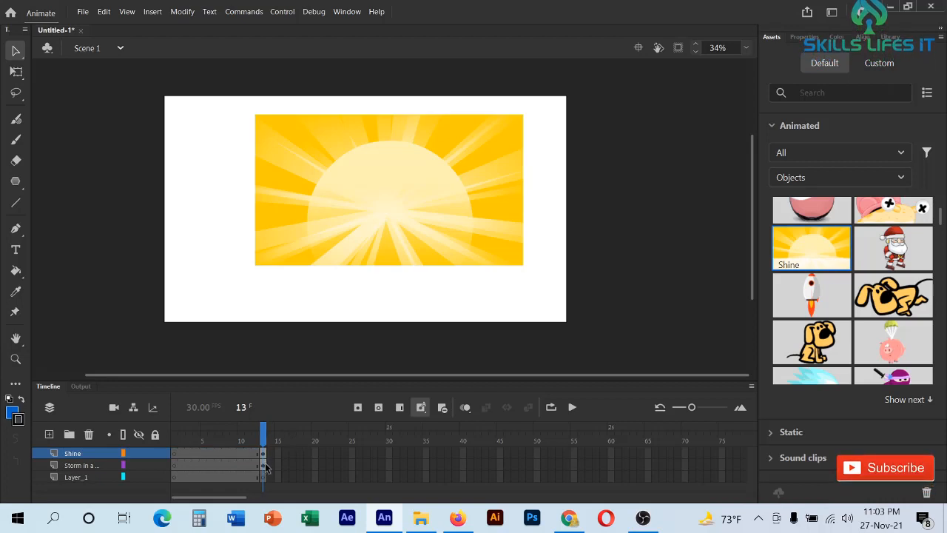
# Step: Move the Storm in a Tea cup layer's keyframe from frame 13 to frame 24 and play the timeline
pyautogui.click(264, 464)
pyautogui.moveTo(264, 464); pyautogui.dragTo(315, 438)
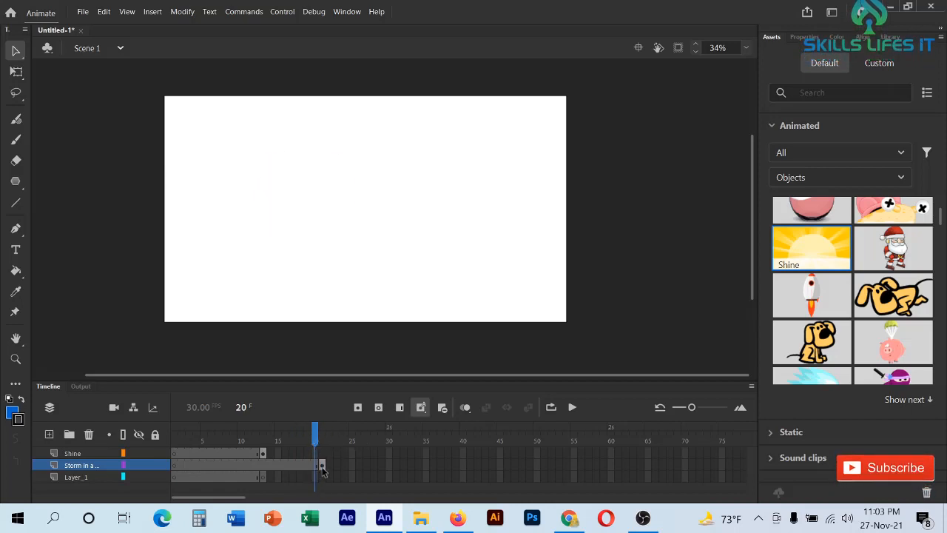
pyautogui.click(321, 466)
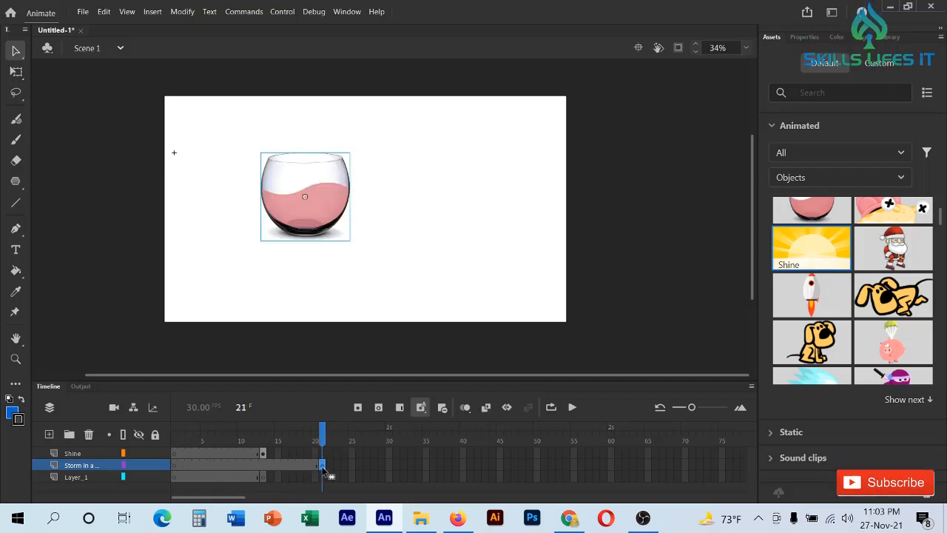
pyautogui.moveTo(322, 470); pyautogui.dragTo(166, 466)
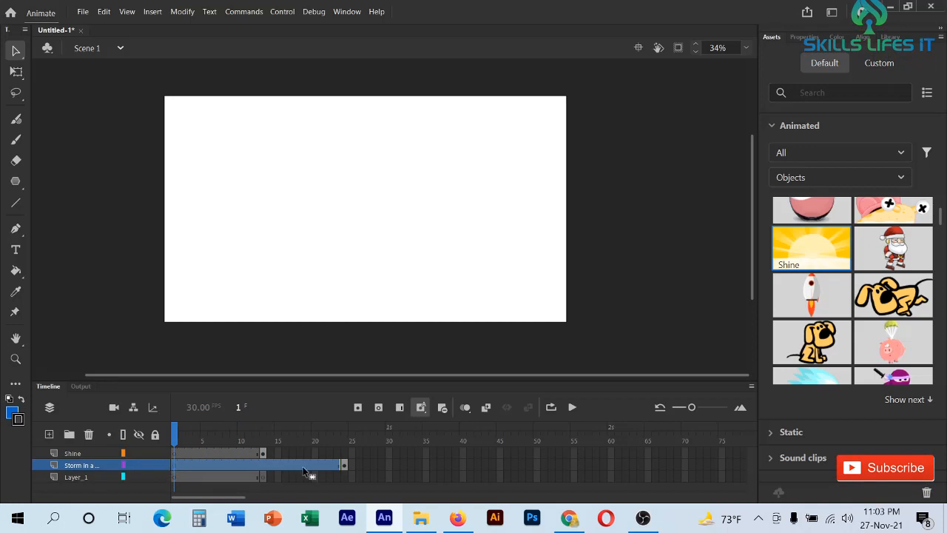
pyautogui.click(573, 407)
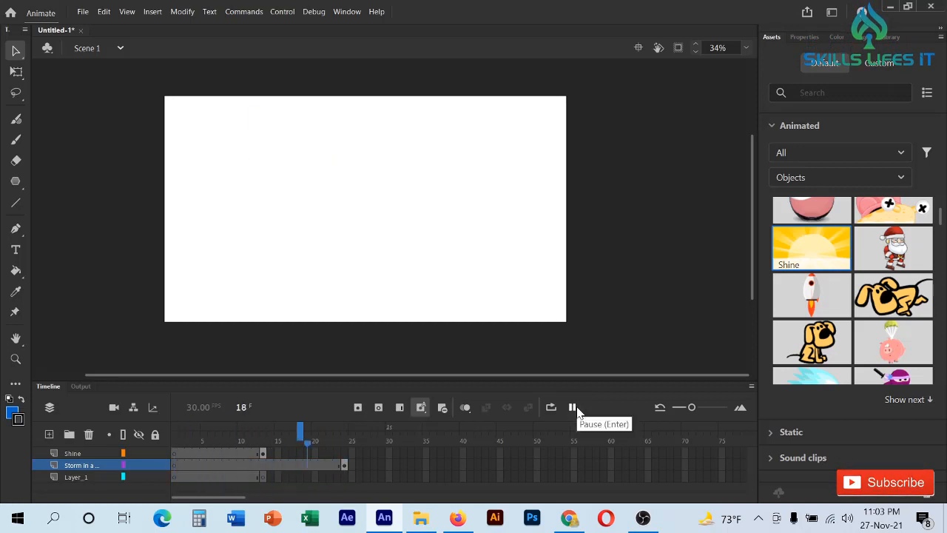
pyautogui.click(573, 407)
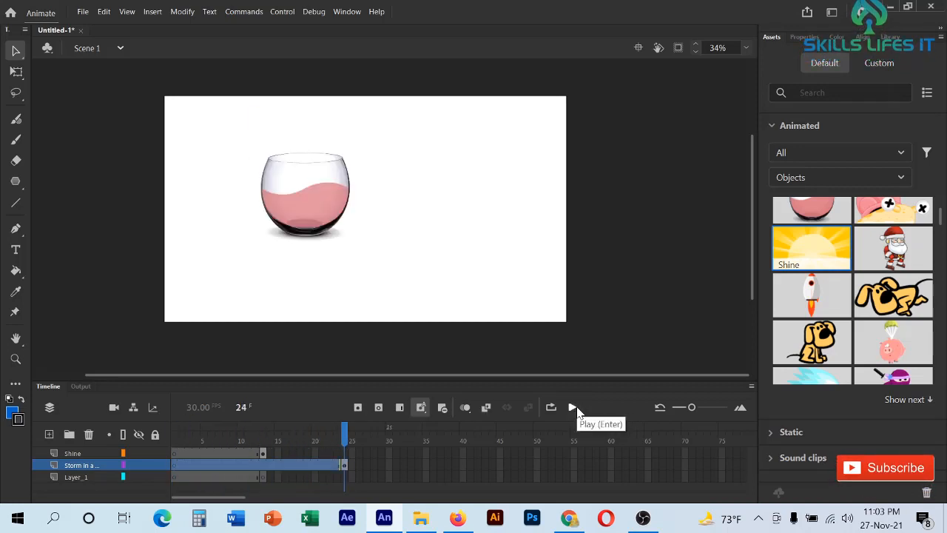
# Step: Move the Storm in a Tea cup layer's keyframe to frame 28
pyautogui.click(343, 465)
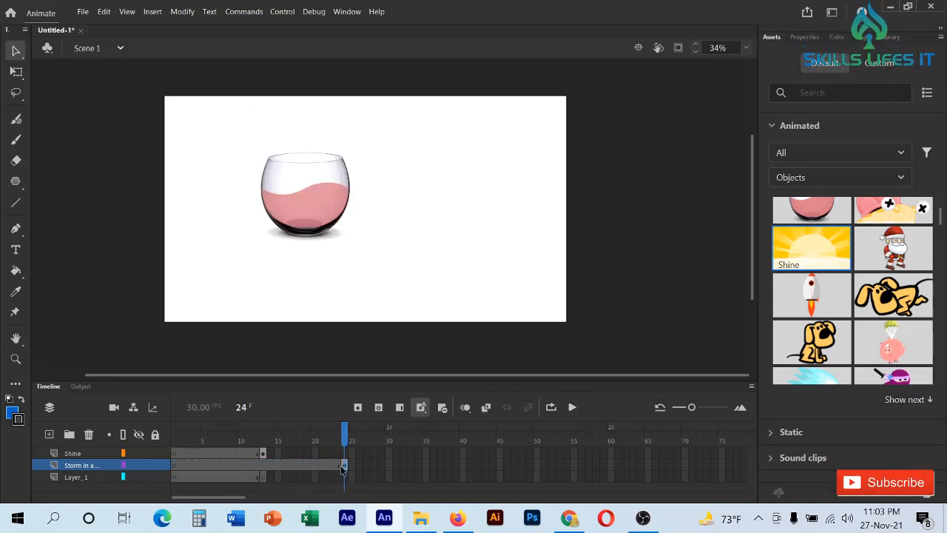
pyautogui.click(338, 466)
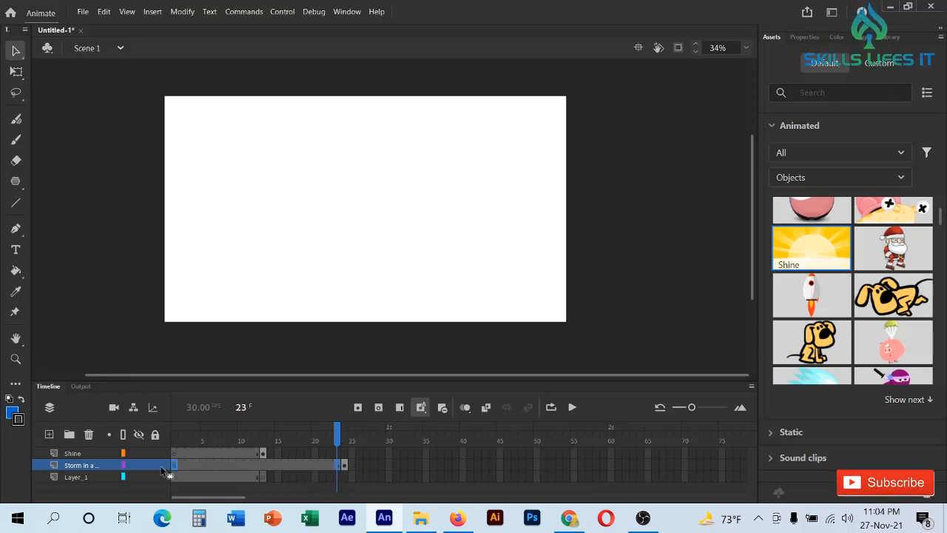
pyautogui.click(174, 466)
pyautogui.click(343, 466)
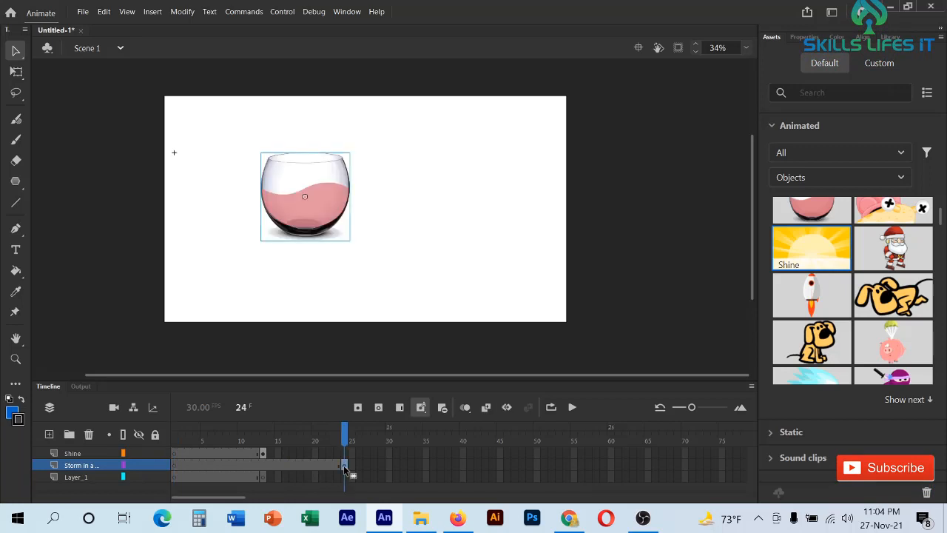
pyautogui.moveTo(386, 477); pyautogui.dragTo(372, 468)
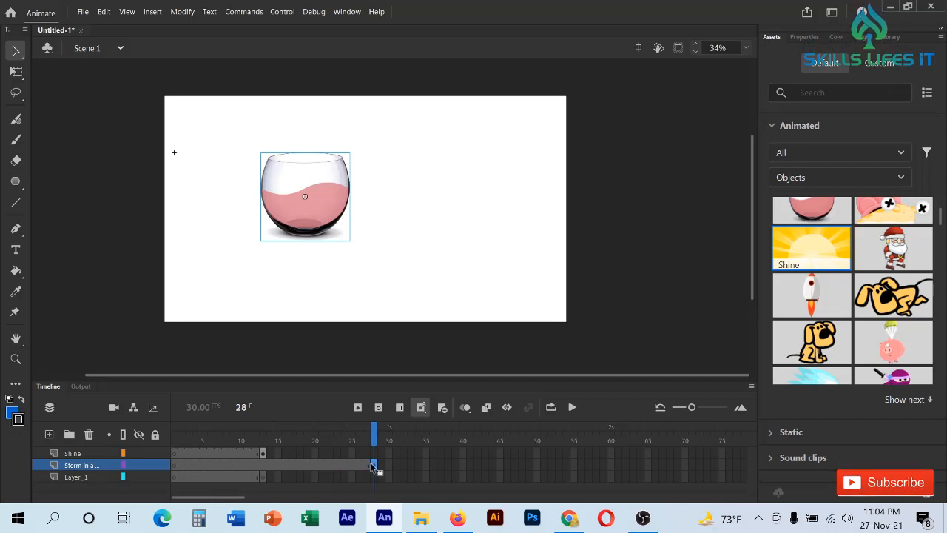
# Step: Select the Shine keyframe at frame 13 and play the timeline repeatedly to check when the Shine and cup assets appear
pyautogui.click(263, 454)
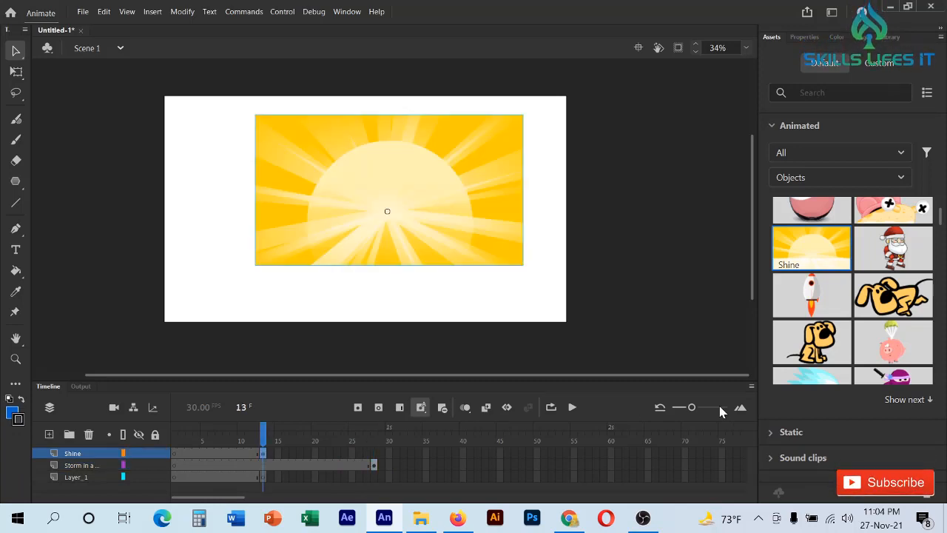
pyautogui.click(579, 412)
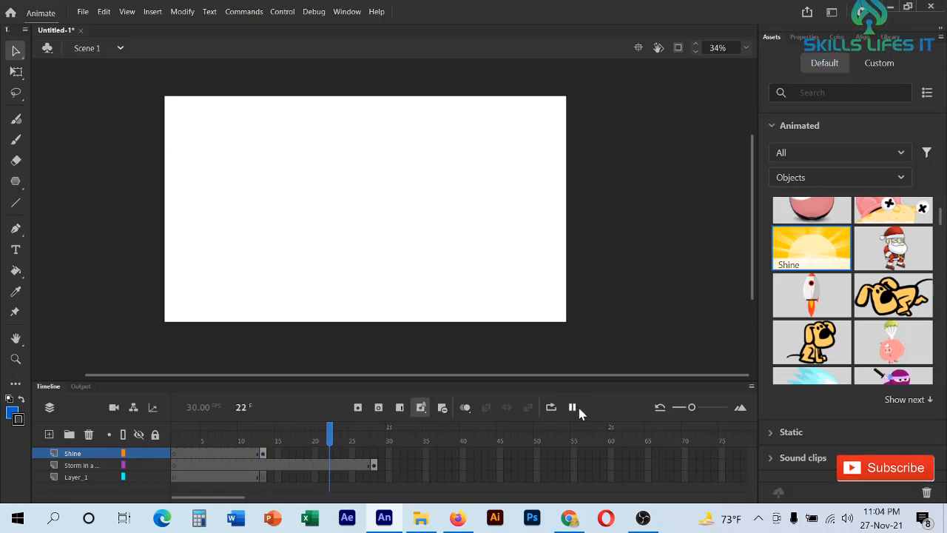
pyautogui.click(579, 412)
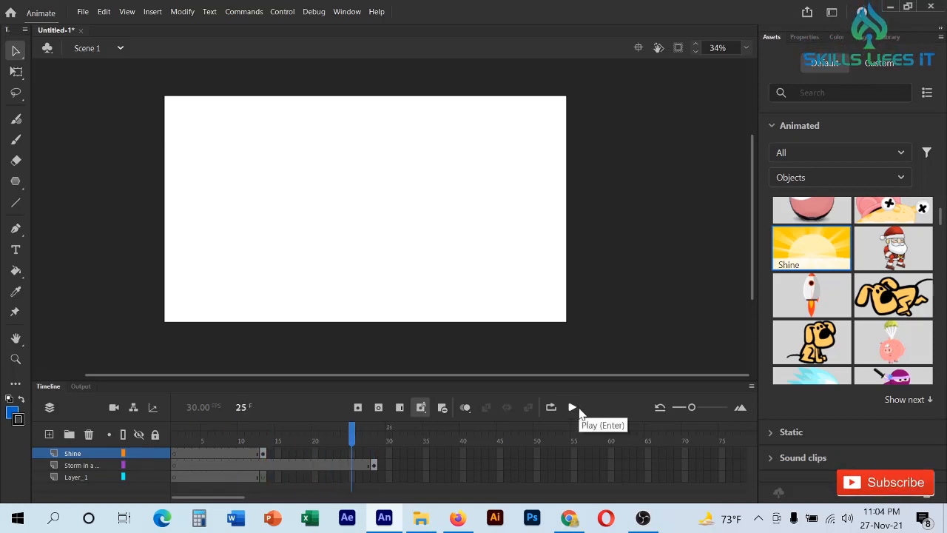
pyautogui.click(579, 412)
pyautogui.click(579, 412)
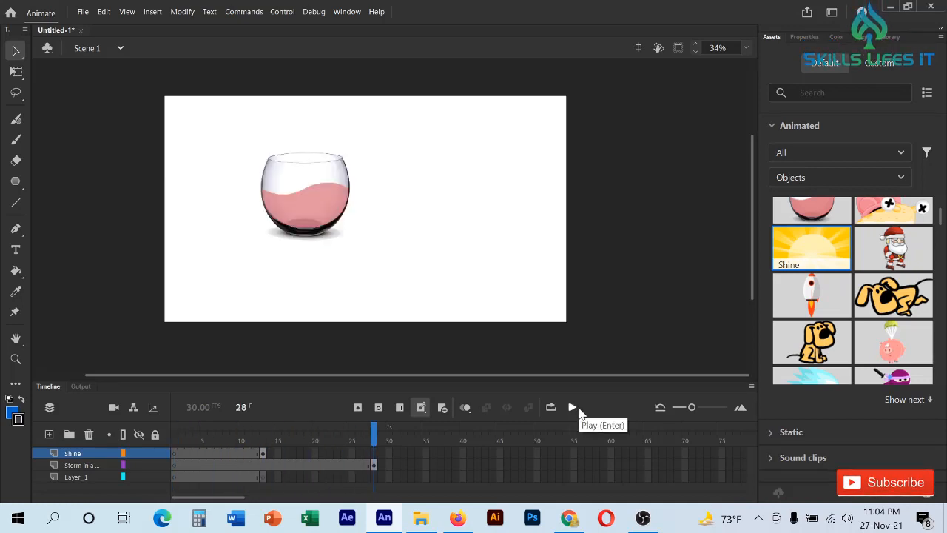
pyautogui.click(579, 412)
pyautogui.click(579, 412)
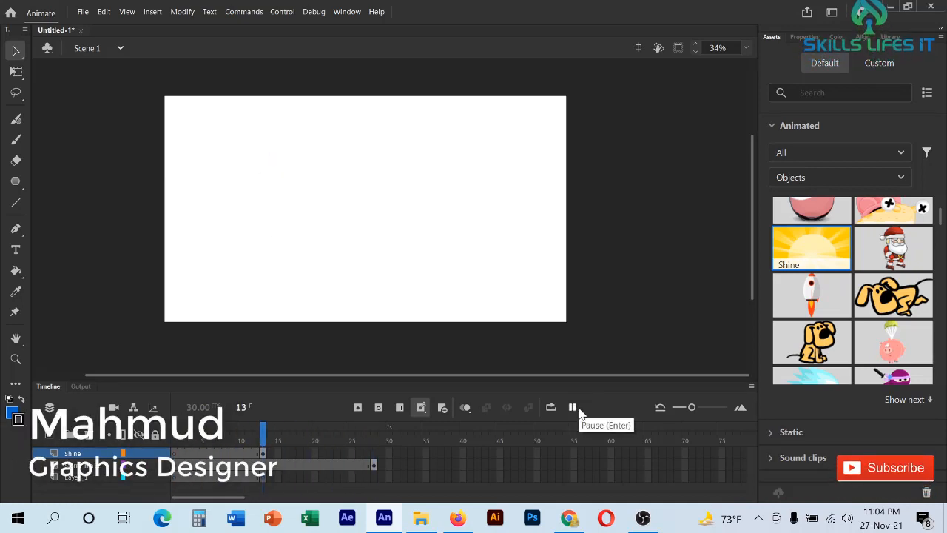
pyautogui.click(579, 412)
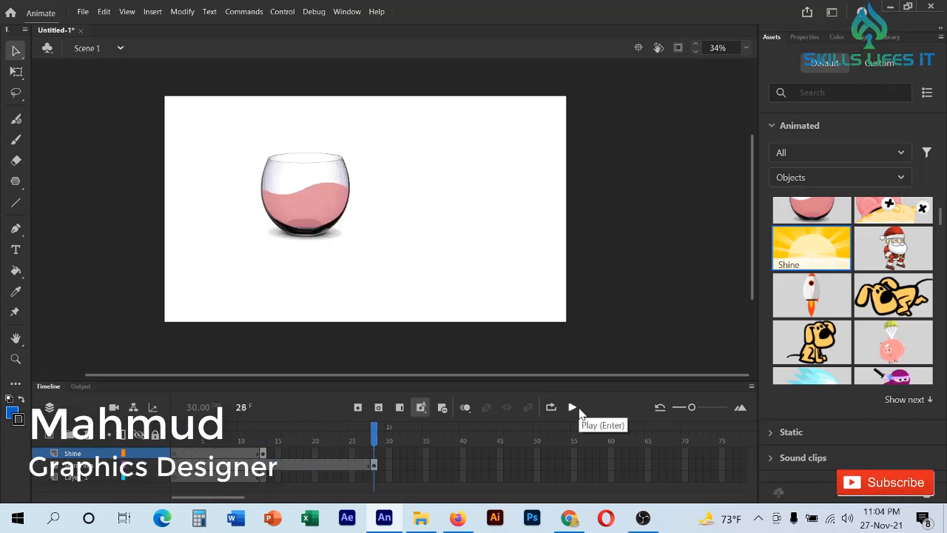
pyautogui.click(579, 412)
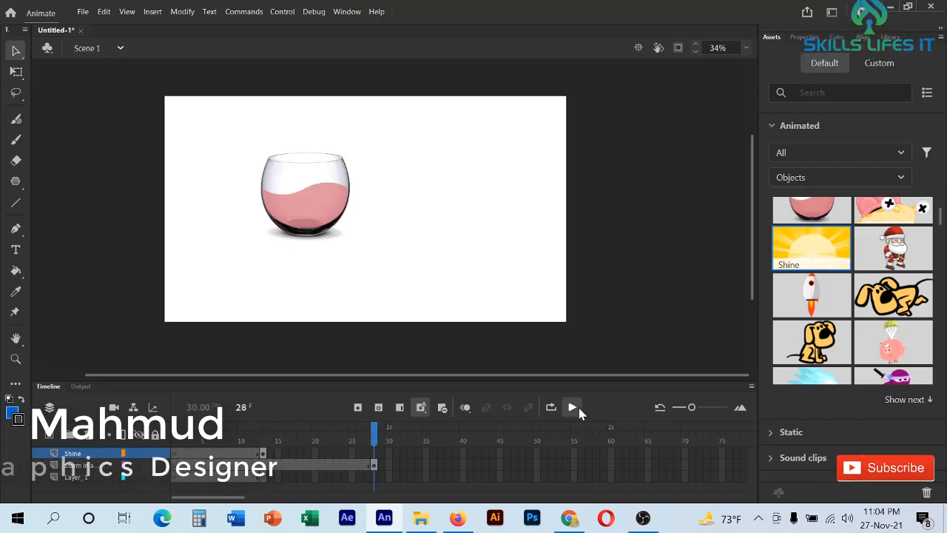
pyautogui.click(579, 412)
pyautogui.click(579, 412)
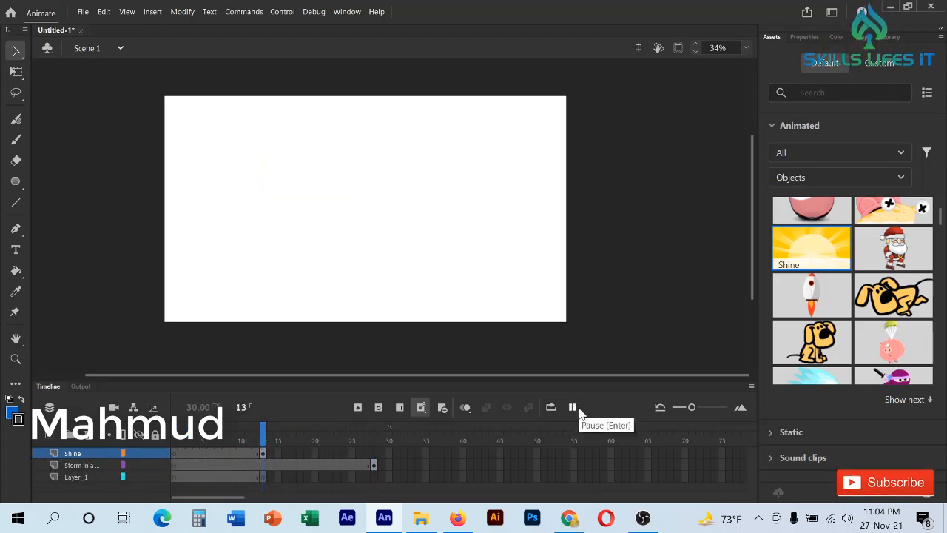
# Step: Move the Storm in a Tea cup layer's keyframe back to frame 23 and hide that layer
pyautogui.click(372, 466)
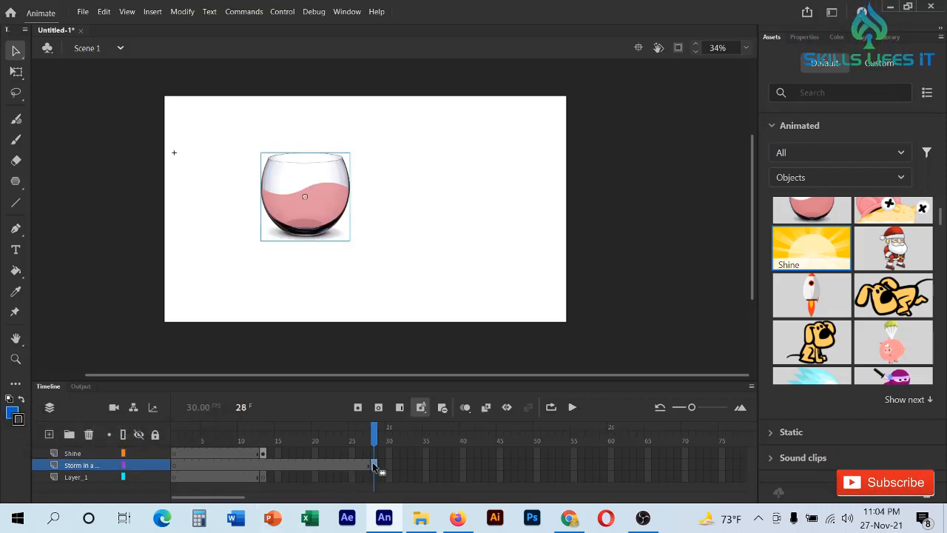
pyautogui.moveTo(374, 466); pyautogui.dragTo(337, 464)
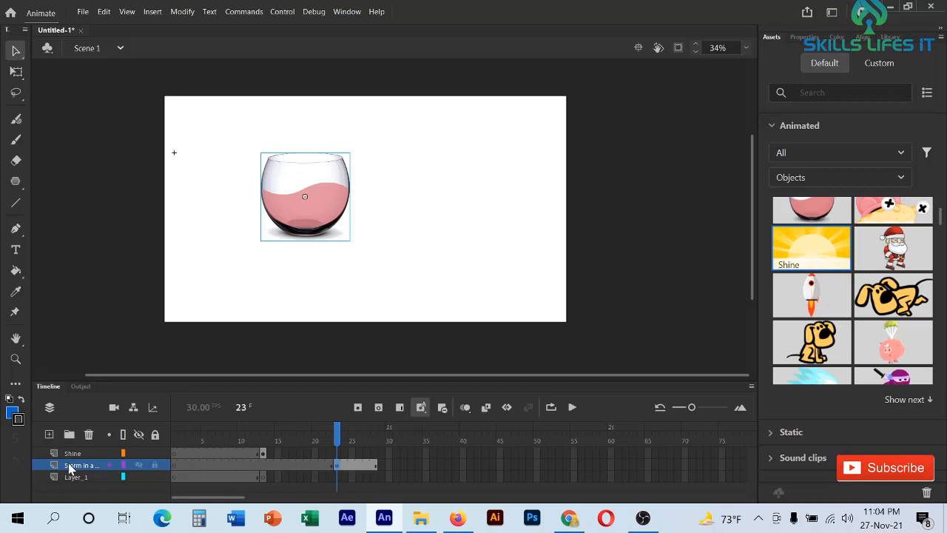
pyautogui.click(139, 465)
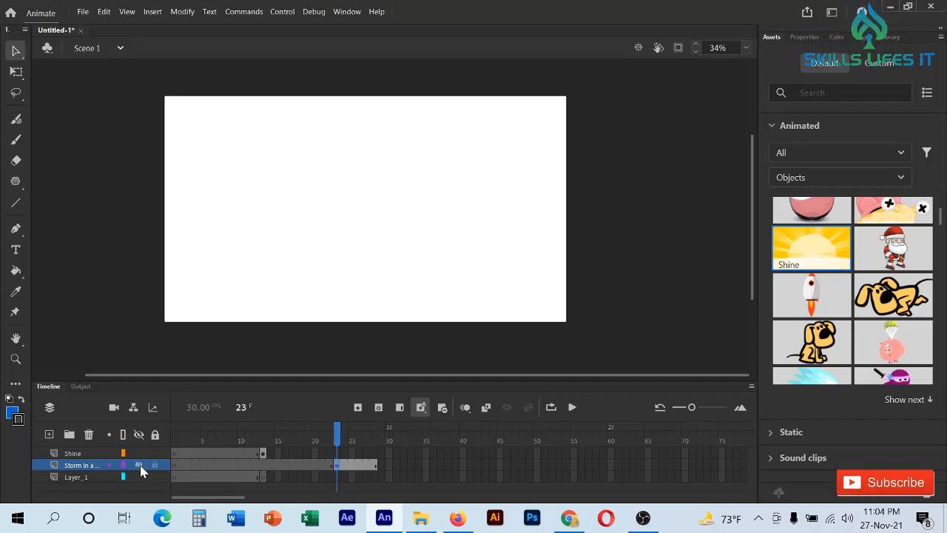
# Step: Make the Storm in a Tea cup layer visible again and play the timeline from frame 23
pyautogui.click(139, 464)
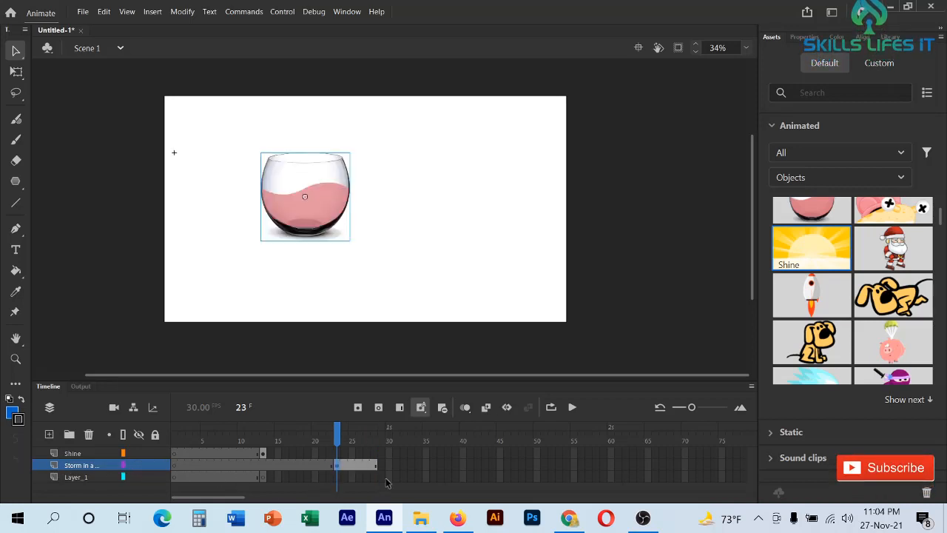
pyautogui.click(571, 407)
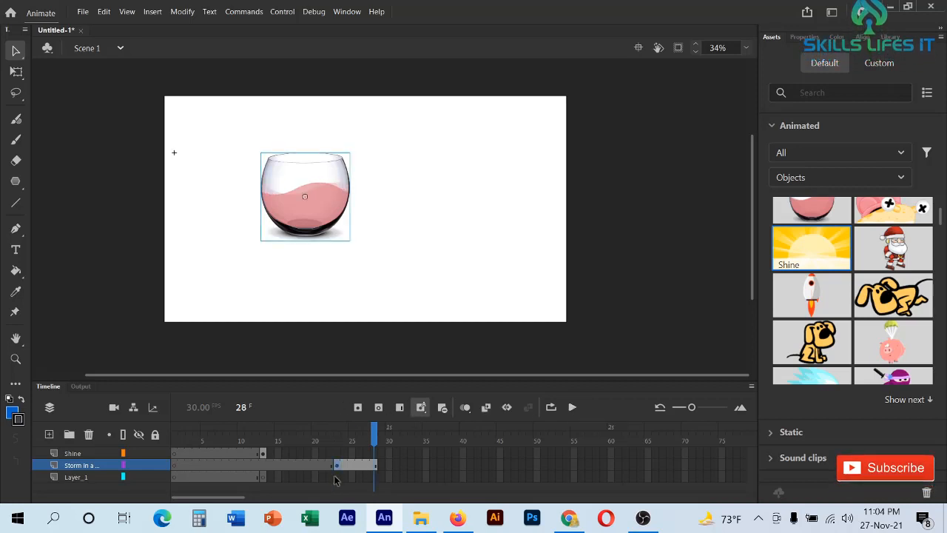
# Step: Extend the Storm in a Tea cup layer to an end keyframe at frame 31 and scrub back to frame 23
pyautogui.click(378, 467)
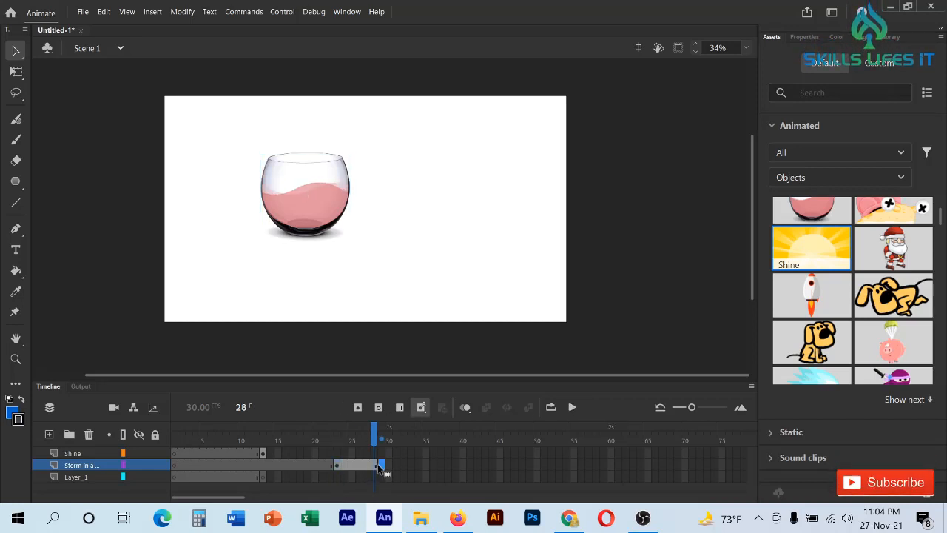
pyautogui.click(378, 467)
pyautogui.moveTo(375, 469); pyautogui.dragTo(397, 469)
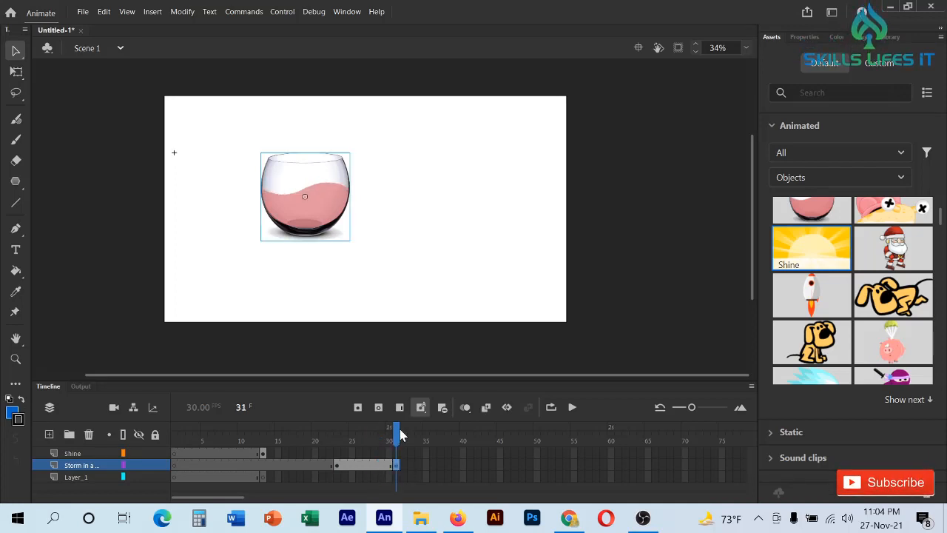
pyautogui.moveTo(400, 435); pyautogui.dragTo(336, 435)
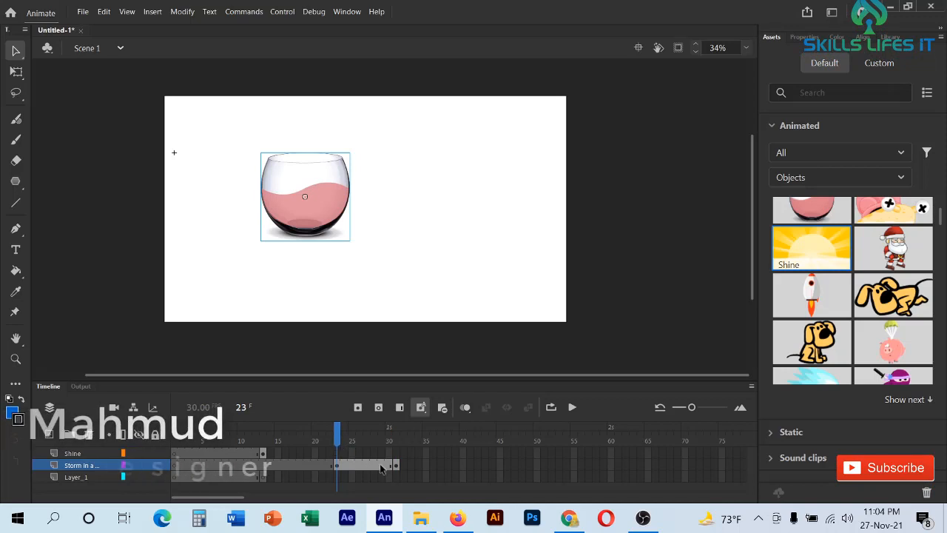
# Step: Move the Storm in a Tea cup layer's end keyframe to frame 34 and scrub through its span
pyautogui.moveTo(397, 467); pyautogui.dragTo(418, 465)
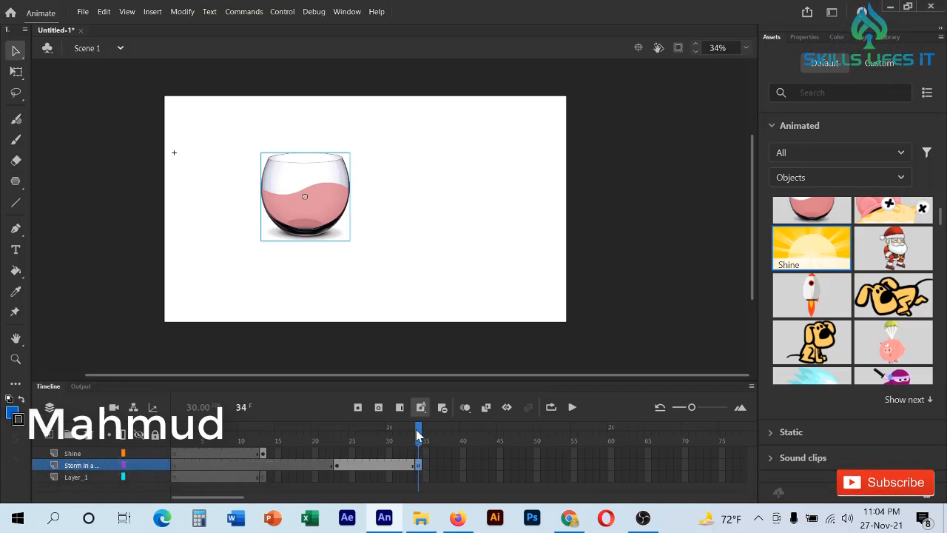
pyautogui.click(329, 442)
pyautogui.moveTo(328, 446); pyautogui.dragTo(332, 449)
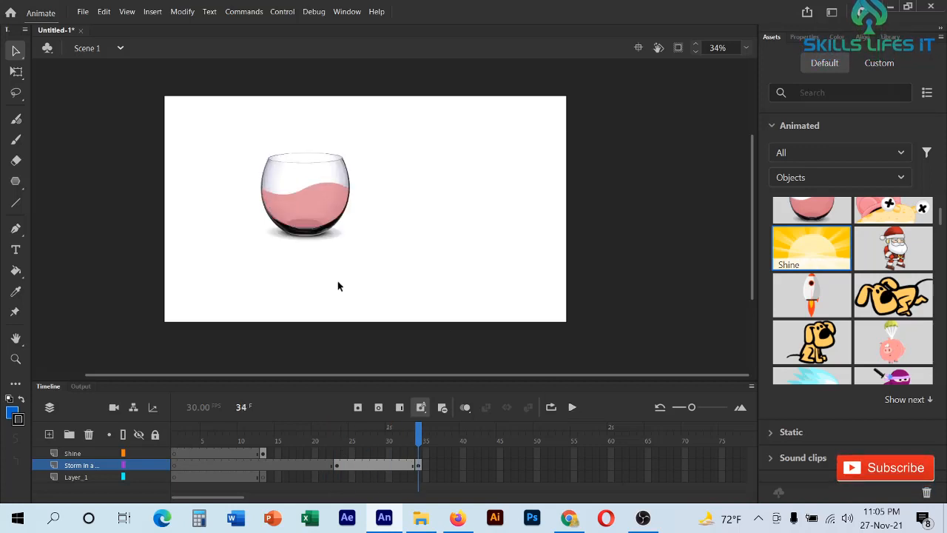
pyautogui.moveTo(422, 436); pyautogui.dragTo(360, 444)
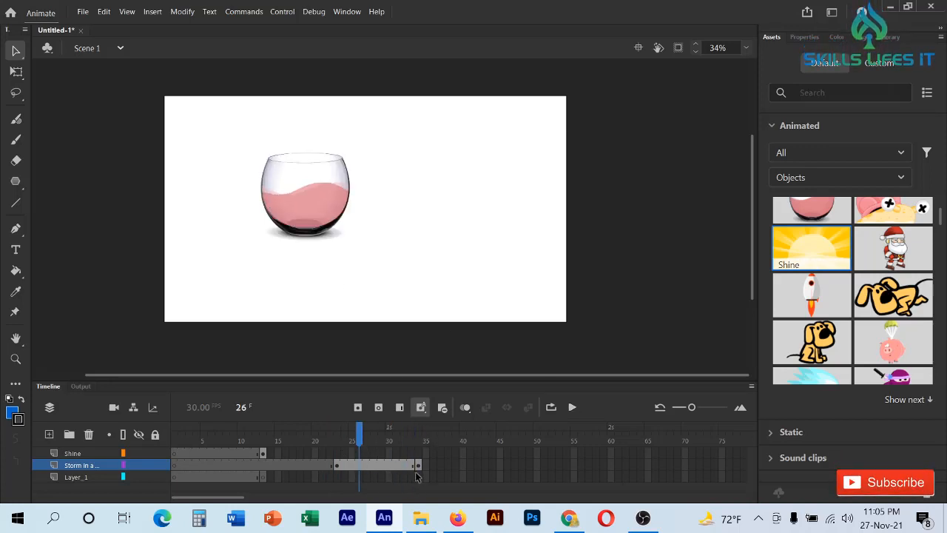
pyautogui.moveTo(418, 466); pyautogui.dragTo(704, 462)
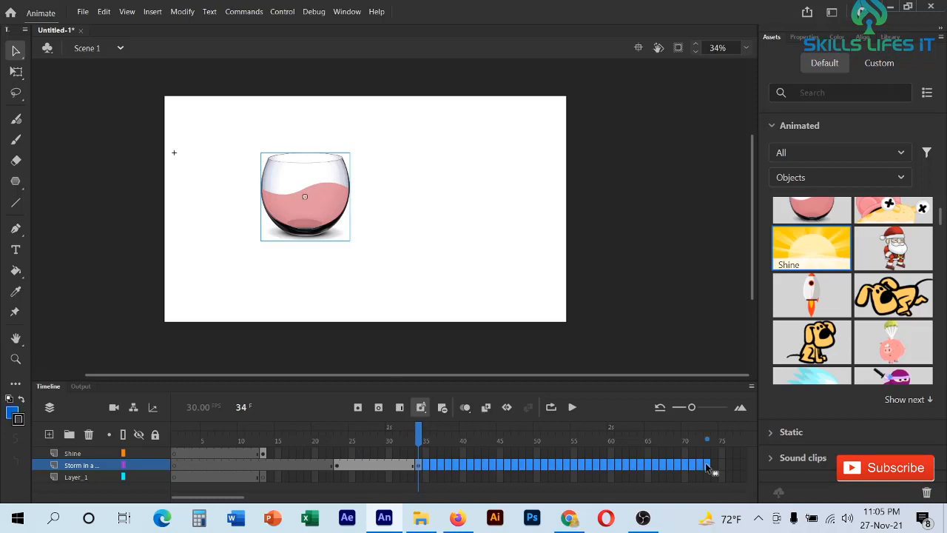
pyautogui.click(705, 464)
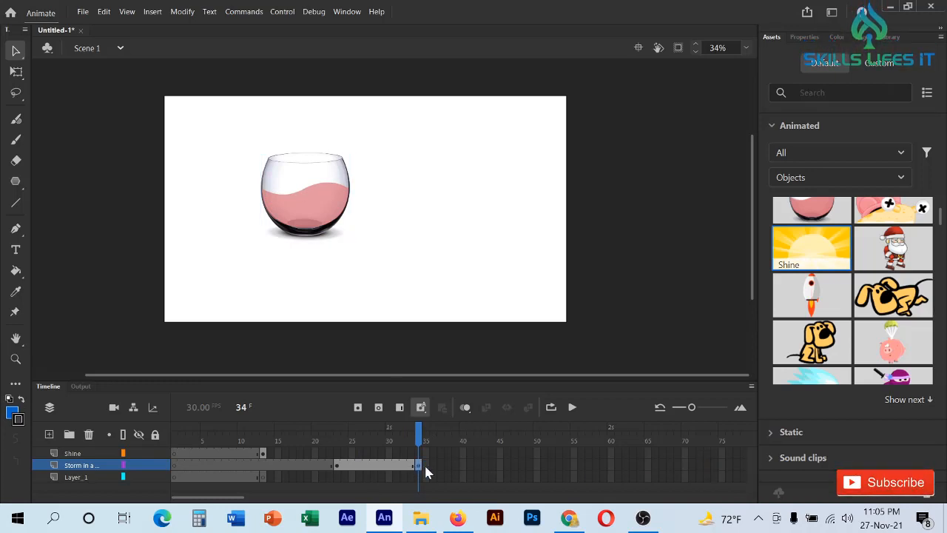
pyautogui.moveTo(419, 466); pyautogui.dragTo(568, 469)
pyautogui.click(470, 475)
pyautogui.moveTo(418, 466); pyautogui.dragTo(531, 465)
pyautogui.click(411, 438)
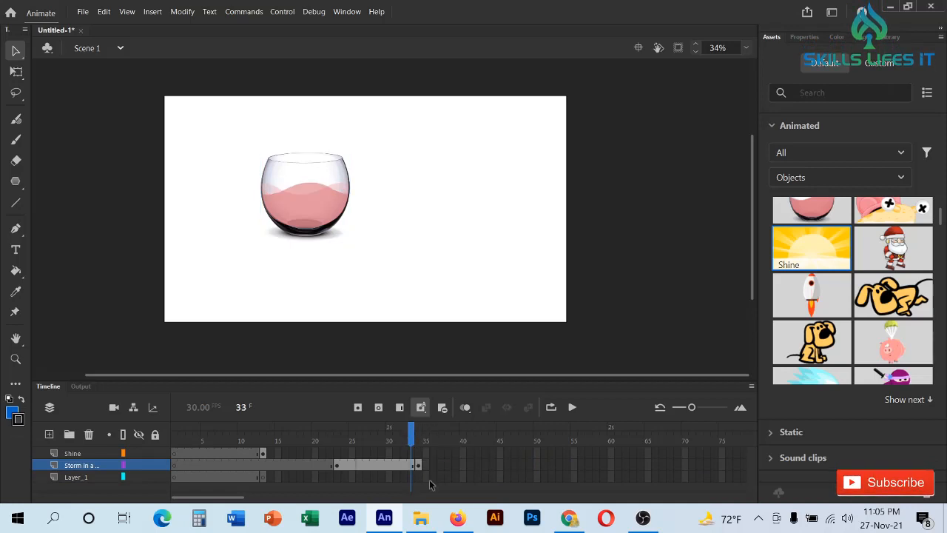
# Step: Move the Storm in a Tea cup layer's end keyframe to frame 66 and play the timeline from frame 23
pyautogui.click(420, 477)
pyautogui.click(418, 465)
pyautogui.moveTo(486, 470); pyautogui.dragTo(337, 459)
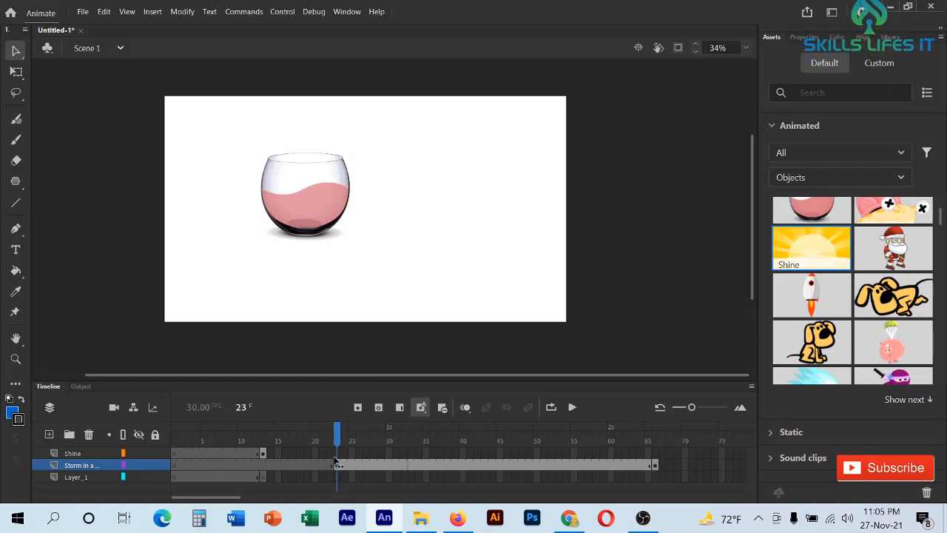
pyautogui.click(571, 407)
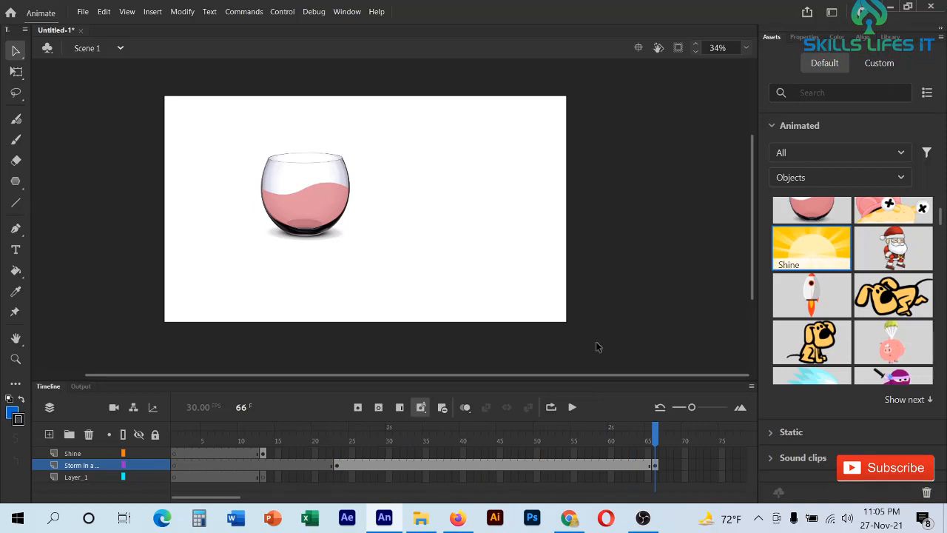
pyautogui.click(578, 409)
# Step: Move the Shine layer's keyframe from frame 13 to frame 1 and check the stage at frame 5
pyautogui.click(172, 452)
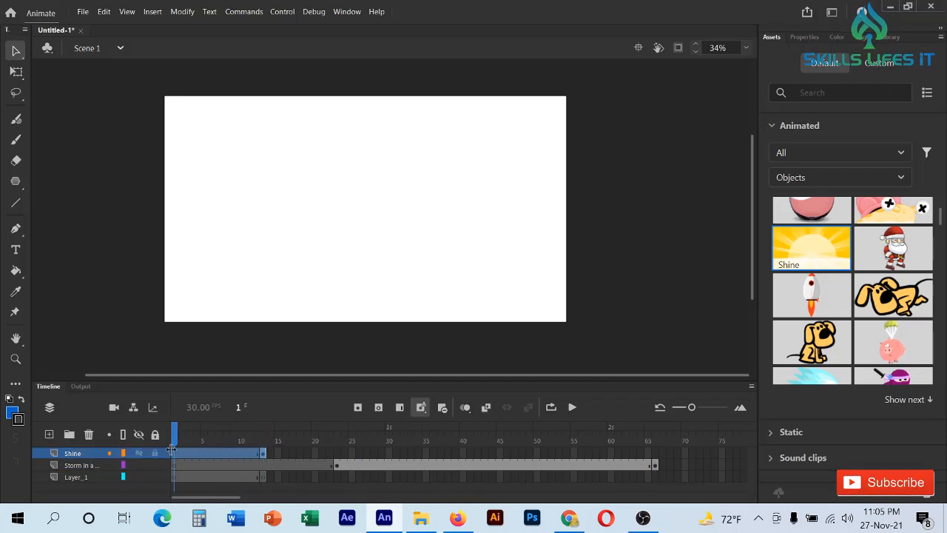
pyautogui.click(263, 452)
pyautogui.moveTo(262, 452); pyautogui.dragTo(180, 454)
pyautogui.click(203, 454)
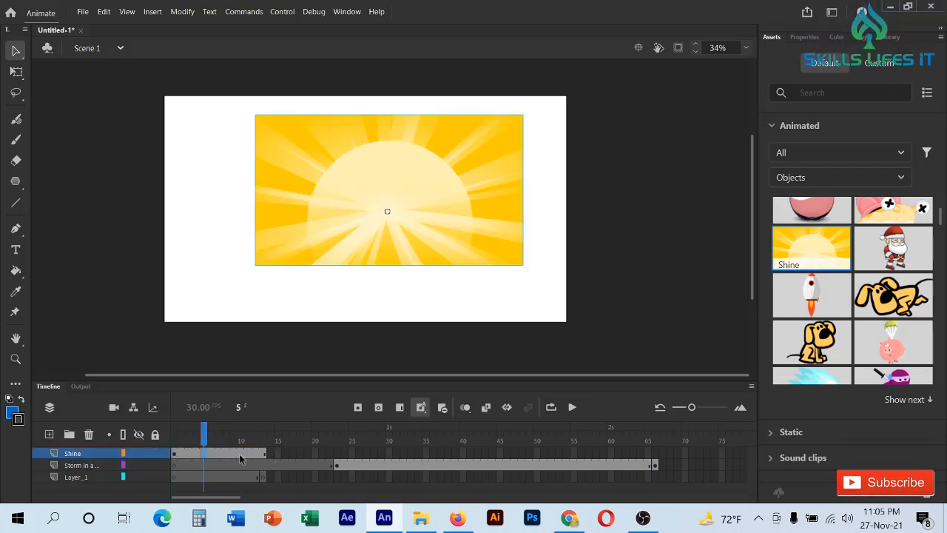
pyautogui.click(287, 454)
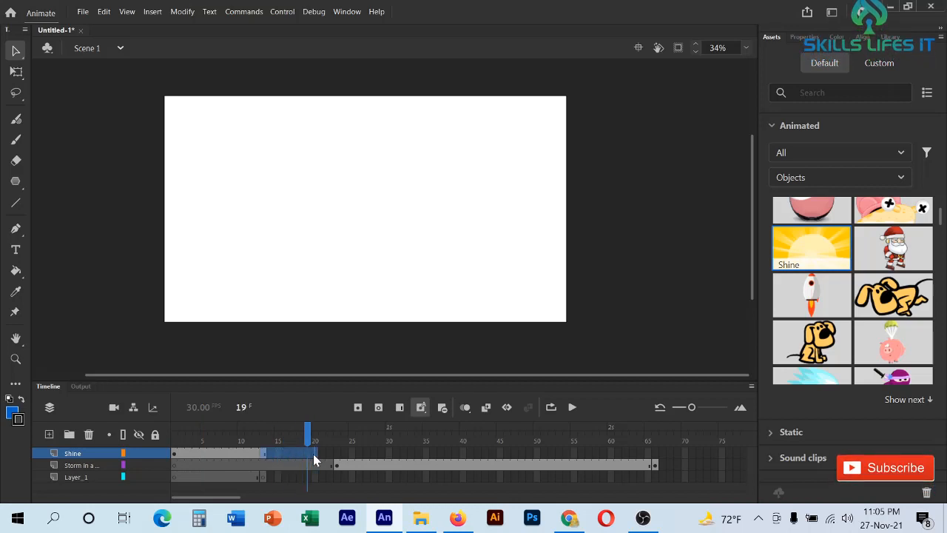
pyautogui.moveTo(312, 459)
pyautogui.mouseDown()
pyautogui.moveTo(338, 453)
pyautogui.moveTo(324, 461)
pyautogui.mouseUp()
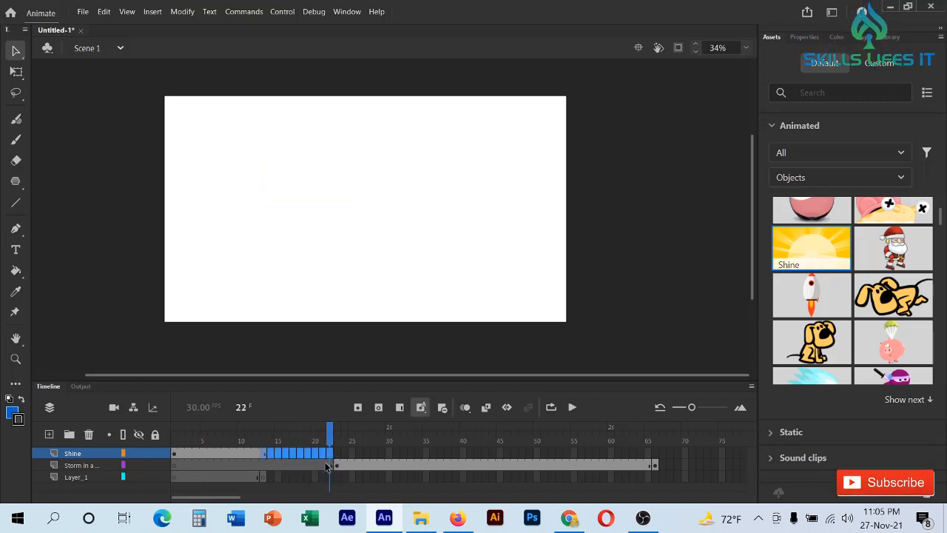
pyautogui.click(344, 450)
pyautogui.moveTo(264, 457); pyautogui.dragTo(326, 459)
pyautogui.click(344, 491)
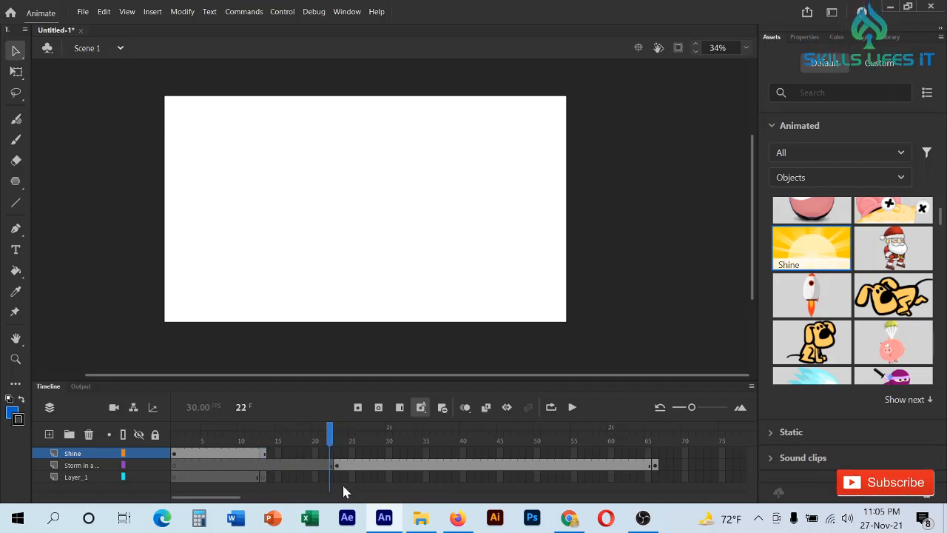
pyautogui.click(267, 457)
pyautogui.moveTo(268, 460); pyautogui.dragTo(334, 457)
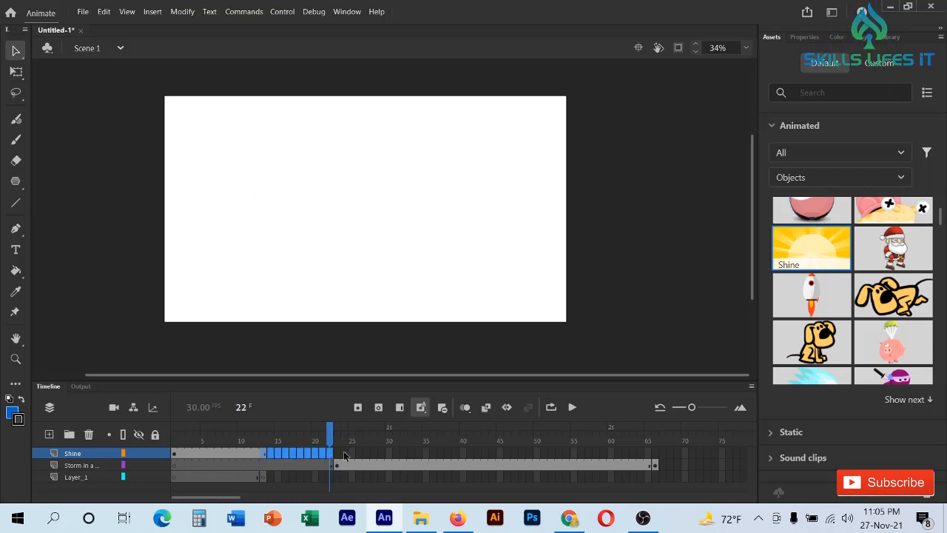
pyautogui.click(343, 457)
# Step: Extend the Shine layer to an end keyframe at frame 22 and play the timeline from frame 1
pyautogui.click(261, 455)
pyautogui.click(262, 456)
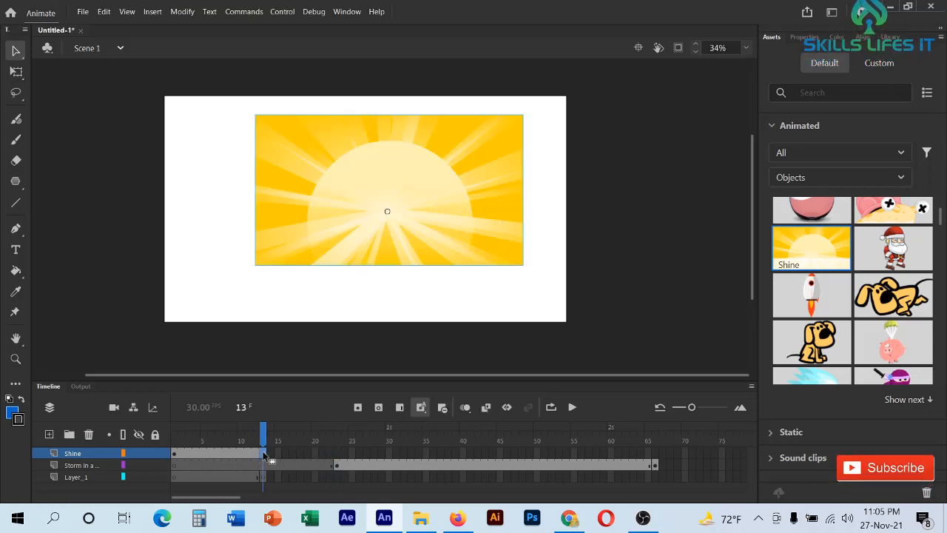
pyautogui.moveTo(263, 454); pyautogui.dragTo(170, 438)
pyautogui.click(338, 458)
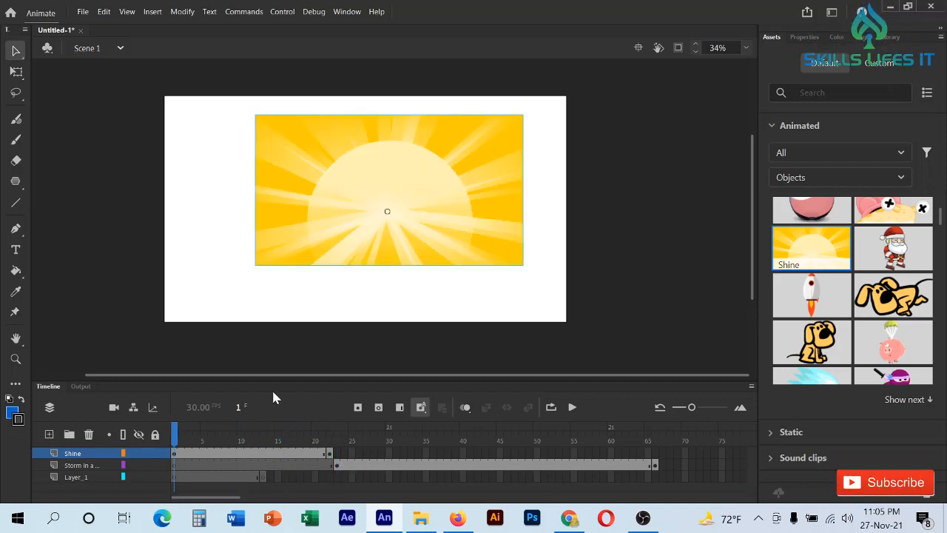
pyautogui.click(572, 407)
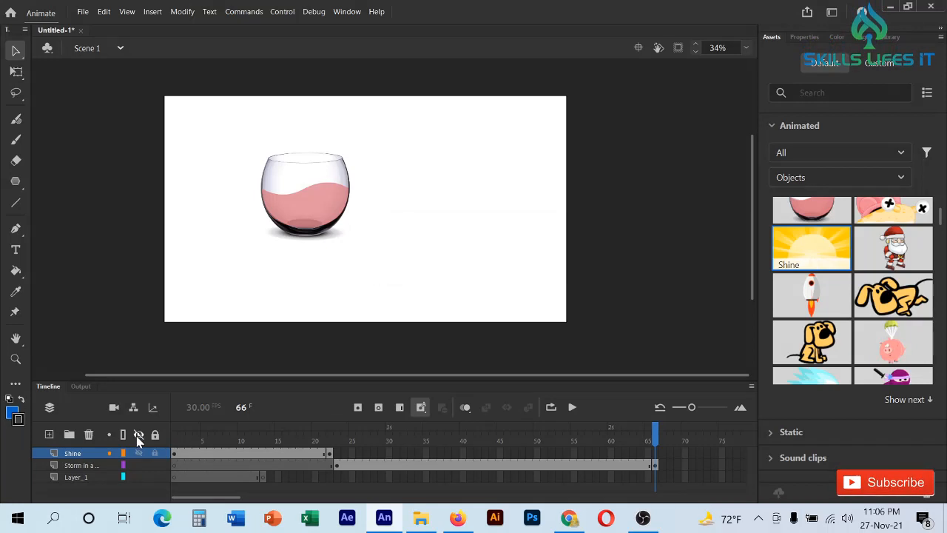
# Step: At frame 7, move the Shine graphic to the upper-left corner area of the stage
pyautogui.click(241, 478)
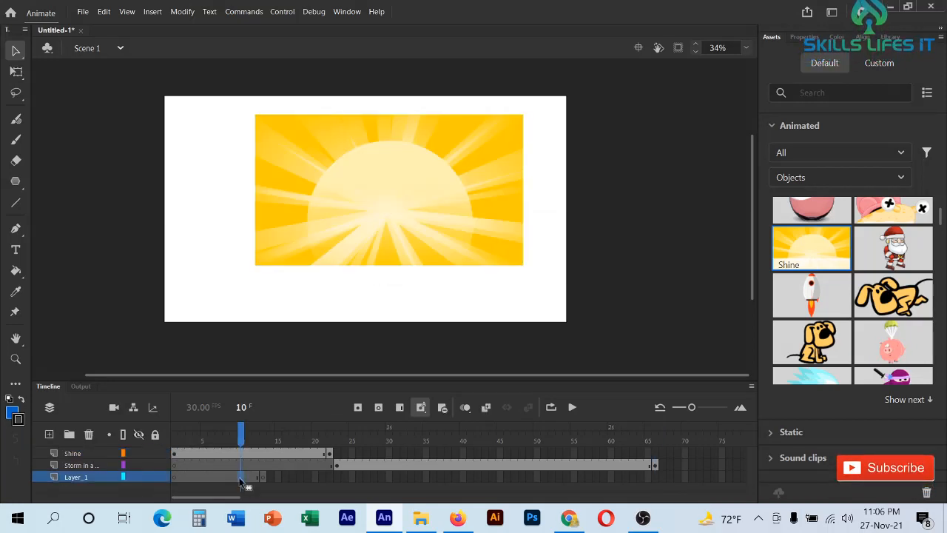
pyautogui.moveTo(239, 441); pyautogui.dragTo(220, 441)
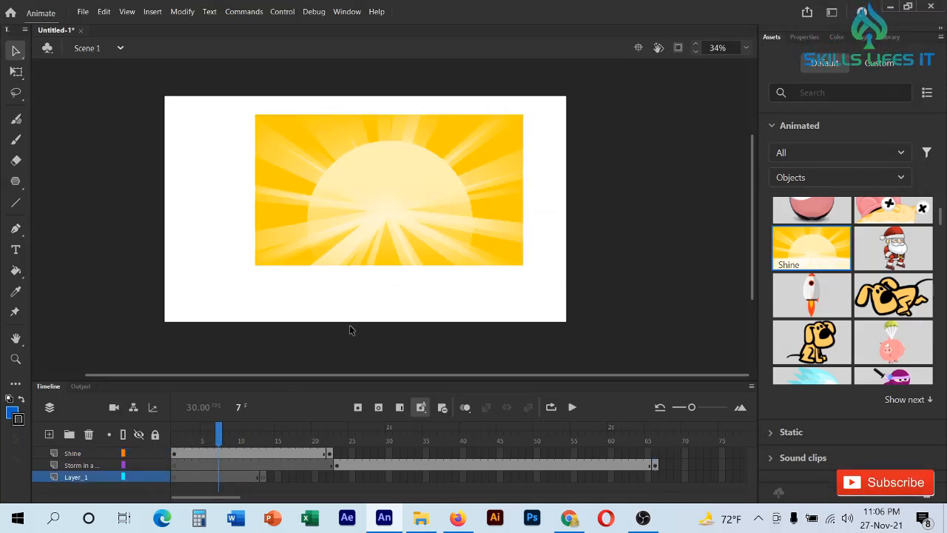
pyautogui.moveTo(407, 231); pyautogui.dragTo(302, 198)
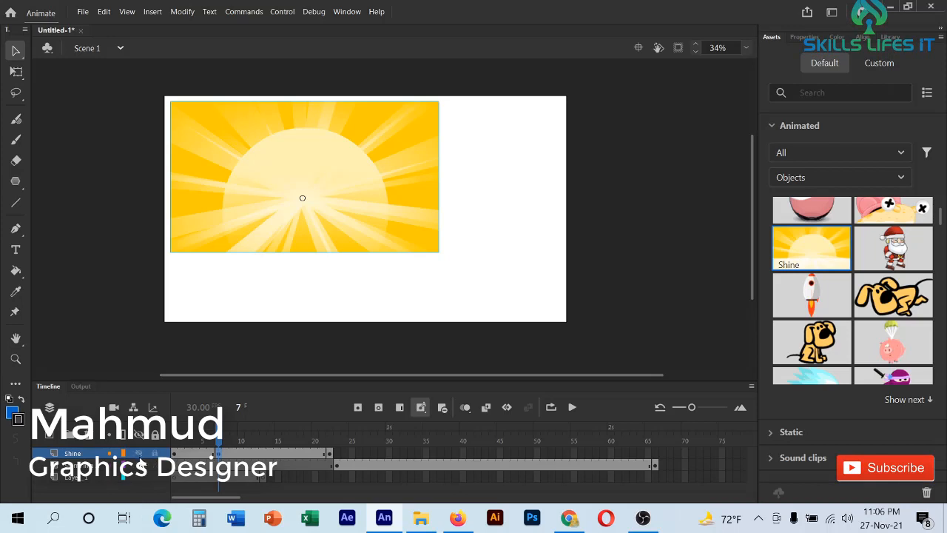
# Step: Delete the empty Layer_1 from the timeline
pyautogui.click(260, 479)
pyautogui.click(264, 479)
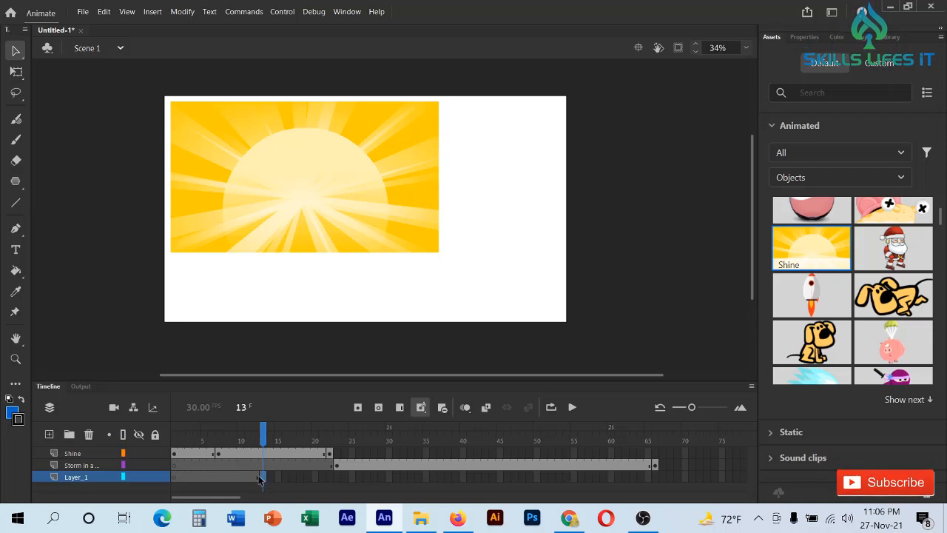
pyautogui.click(241, 476)
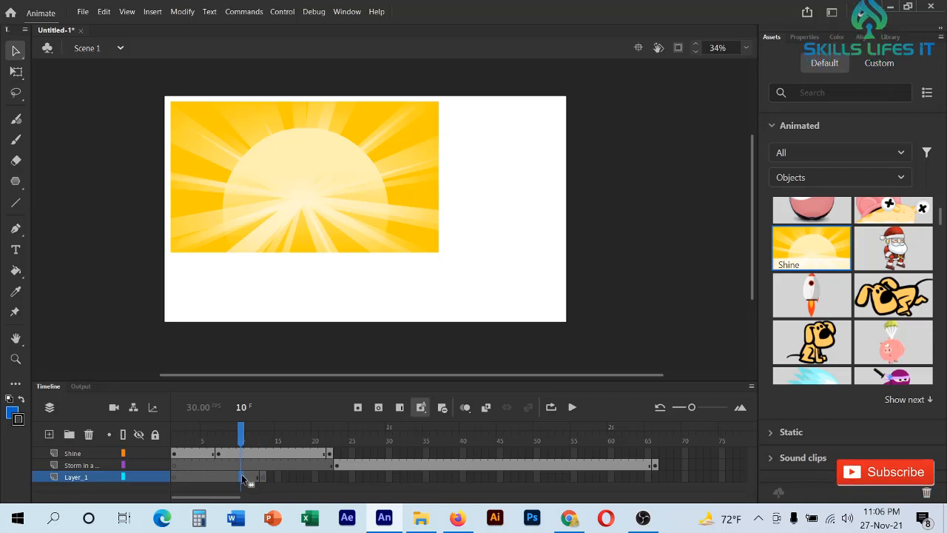
pyautogui.rightClick(113, 473)
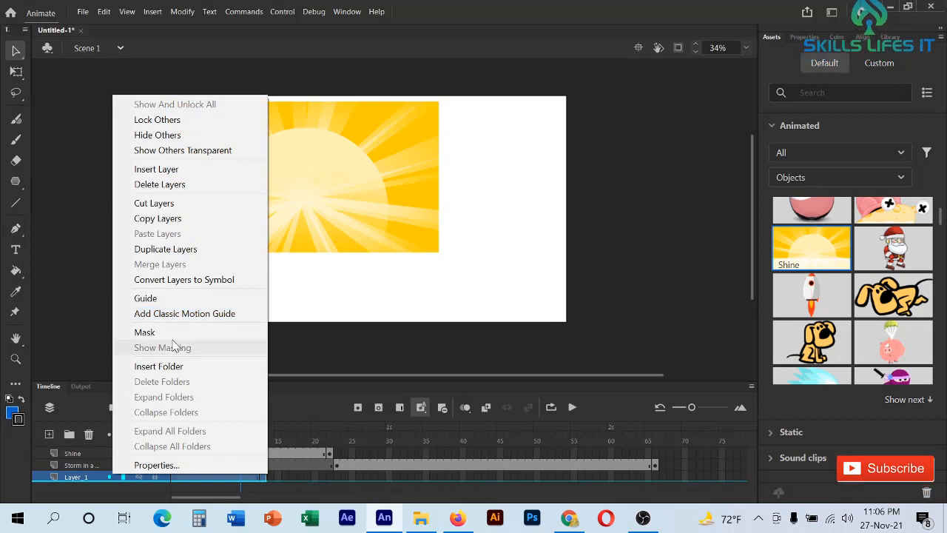
pyautogui.click(99, 492)
pyautogui.click(89, 434)
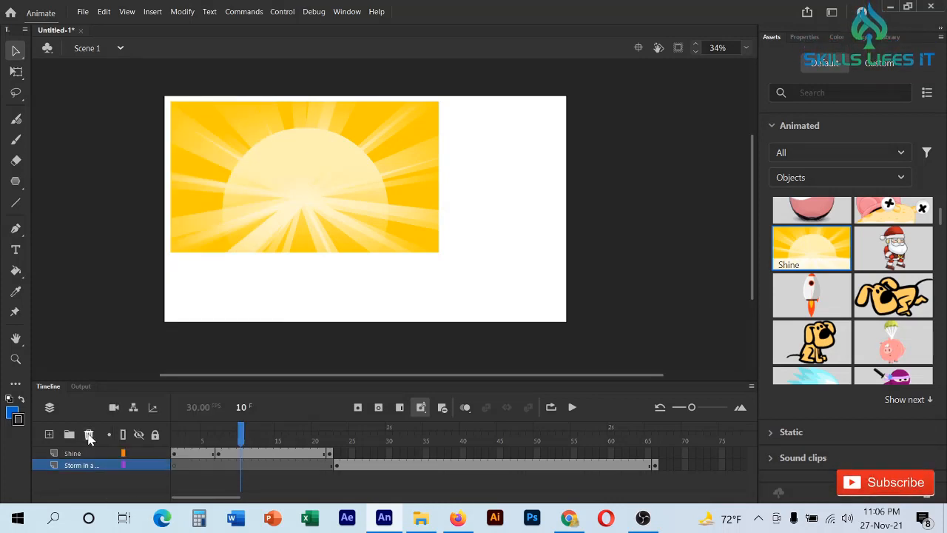
# Step: Return to frame 1 and play the timeline to review the Shine and cup sequence
pyautogui.moveTo(238, 435); pyautogui.dragTo(154, 437)
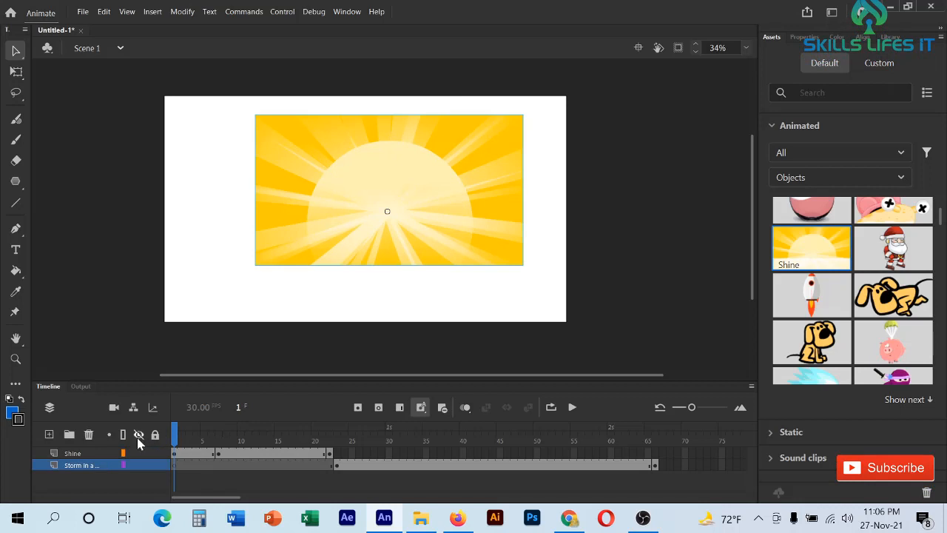
pyautogui.click(574, 406)
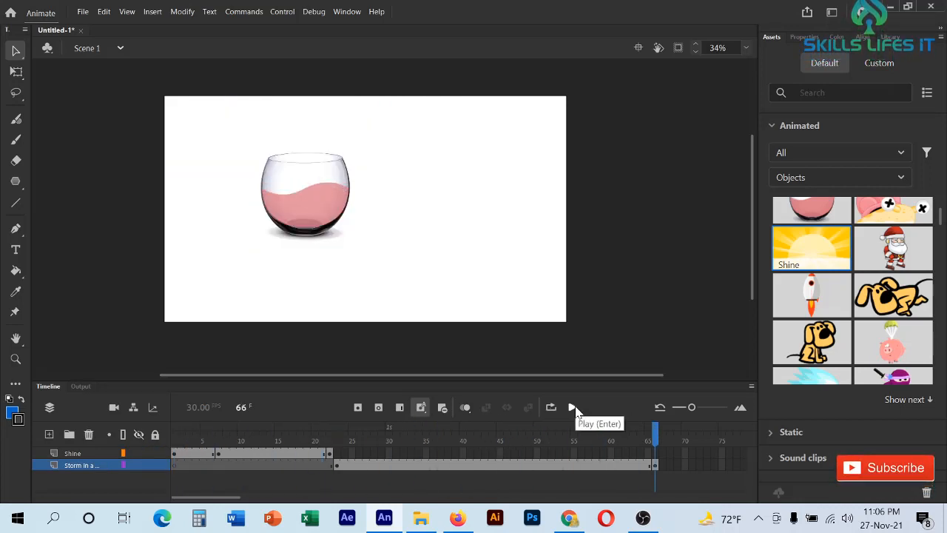
pyautogui.click(575, 407)
# Step: Select the Rocket Ship asset and browse further through the animated Objects assets
pyautogui.click(818, 303)
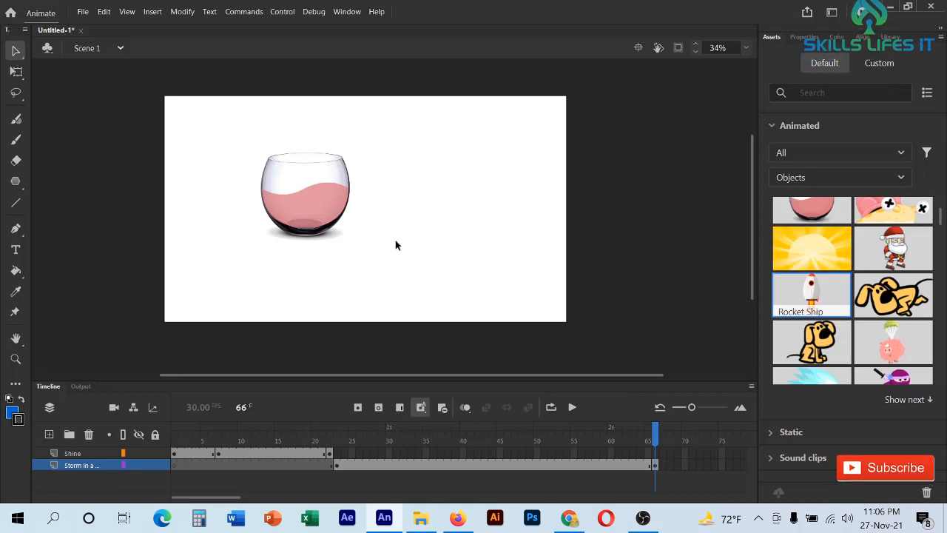
pyautogui.scroll(-10, 812, 268)
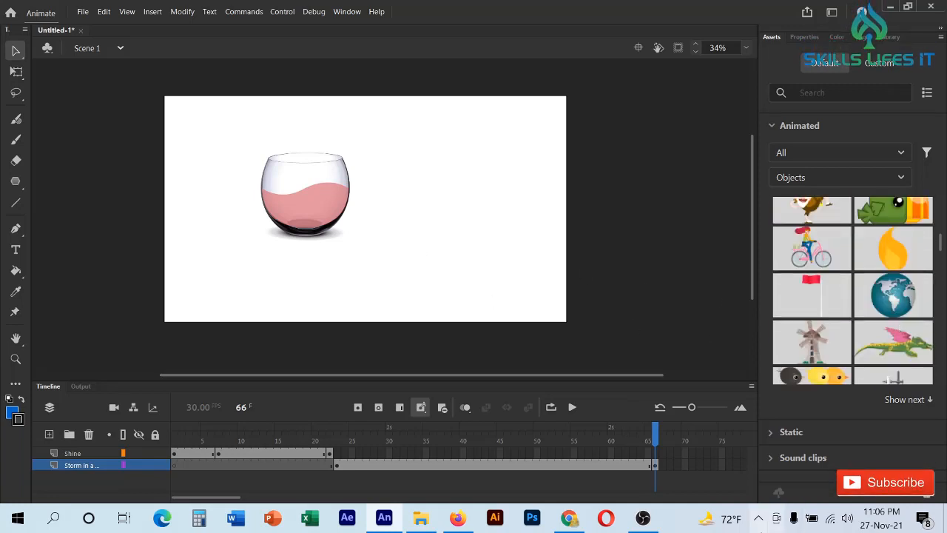
pyautogui.scroll(-5, 811, 268)
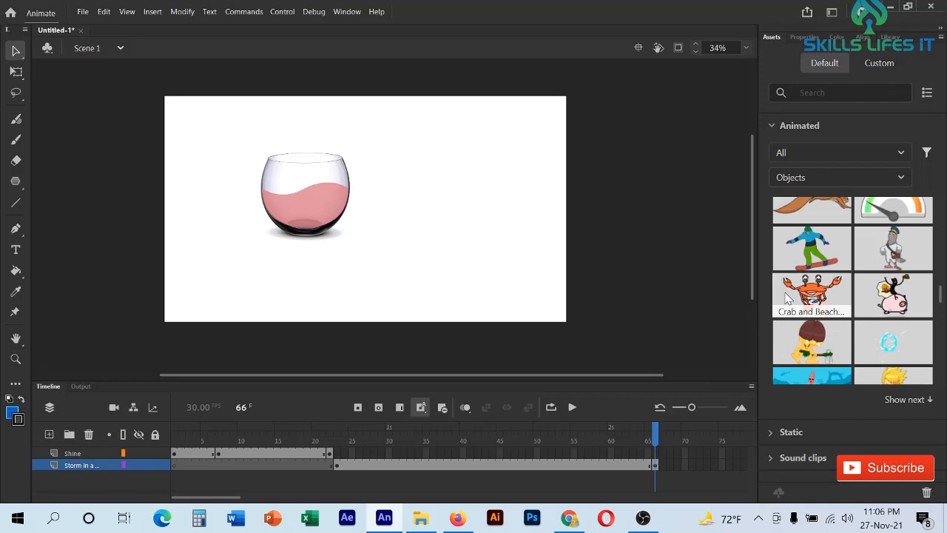
pyautogui.scroll(4, 442, 247)
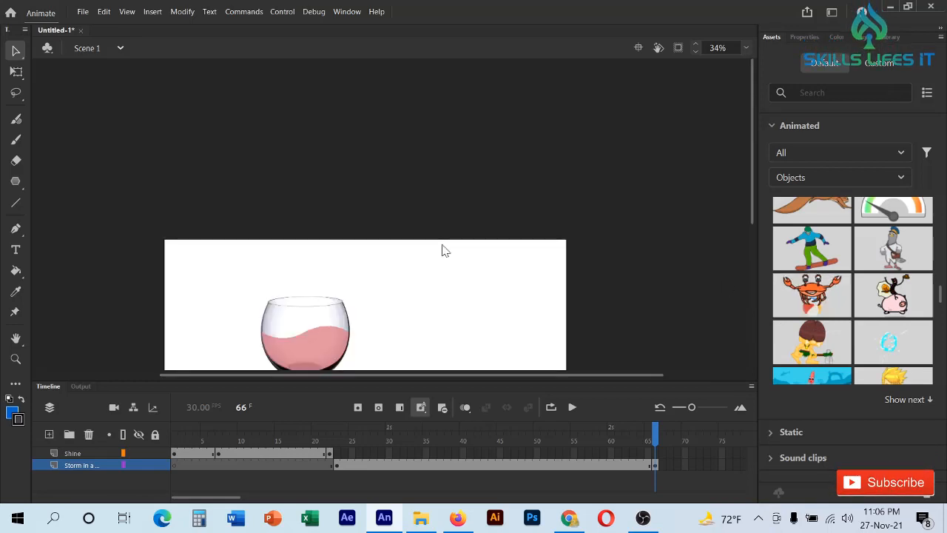
pyautogui.scroll(-5, 441, 250)
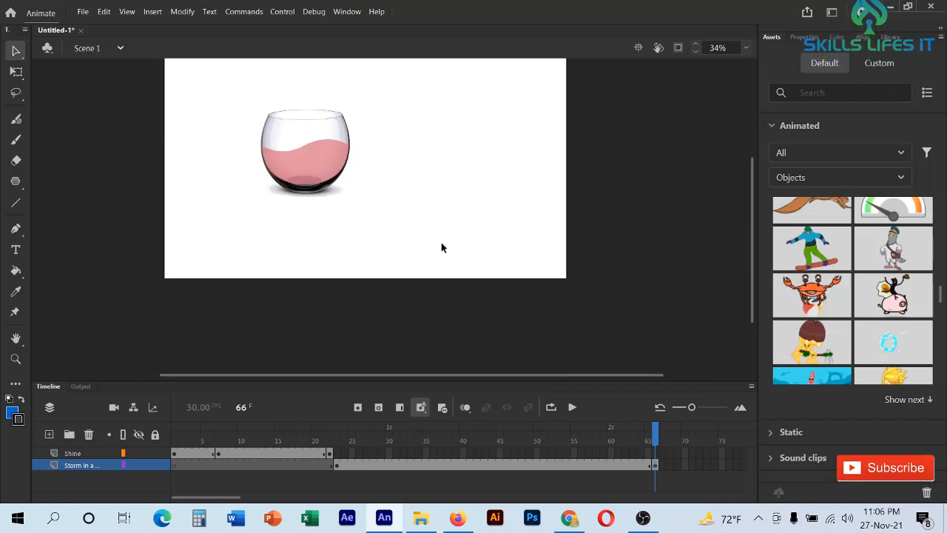
pyautogui.scroll(2, 520, 254)
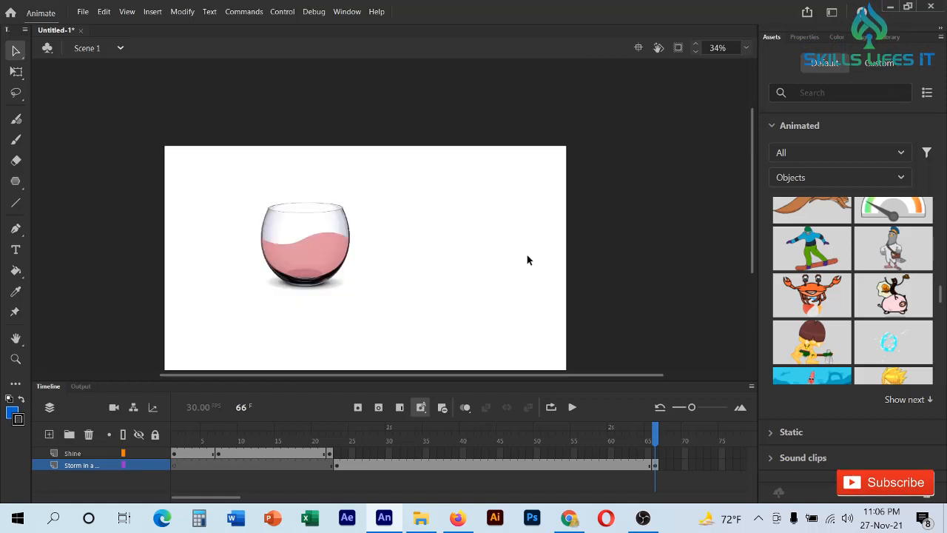
pyautogui.scroll(-2, 526, 260)
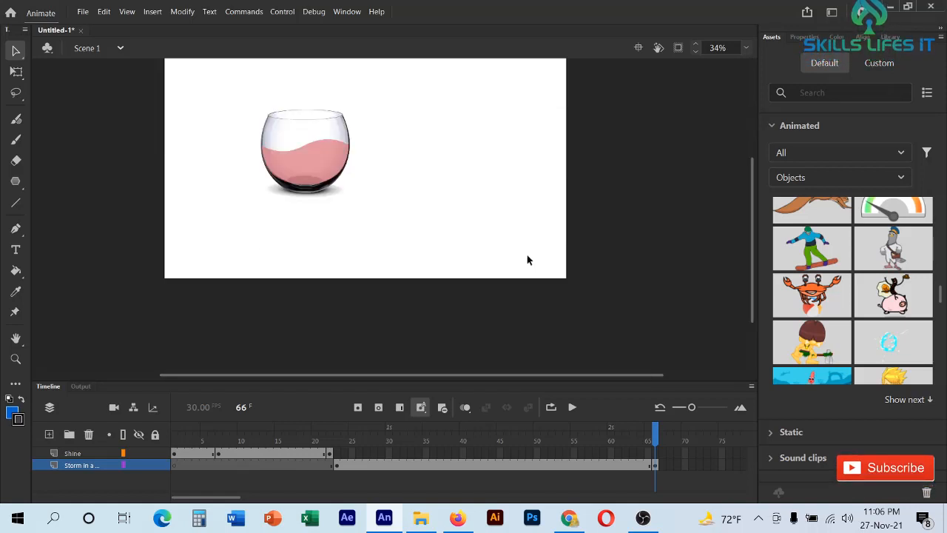
pyautogui.scroll(2, 528, 259)
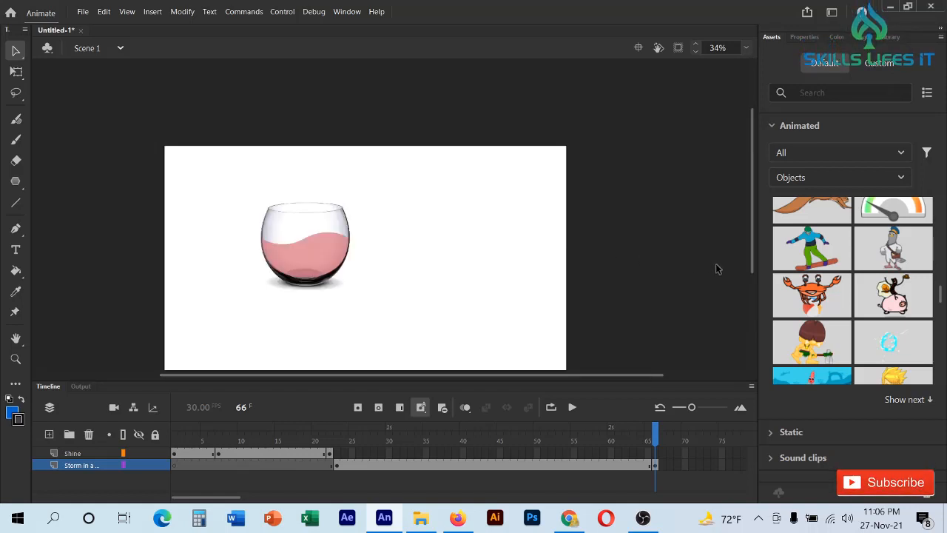